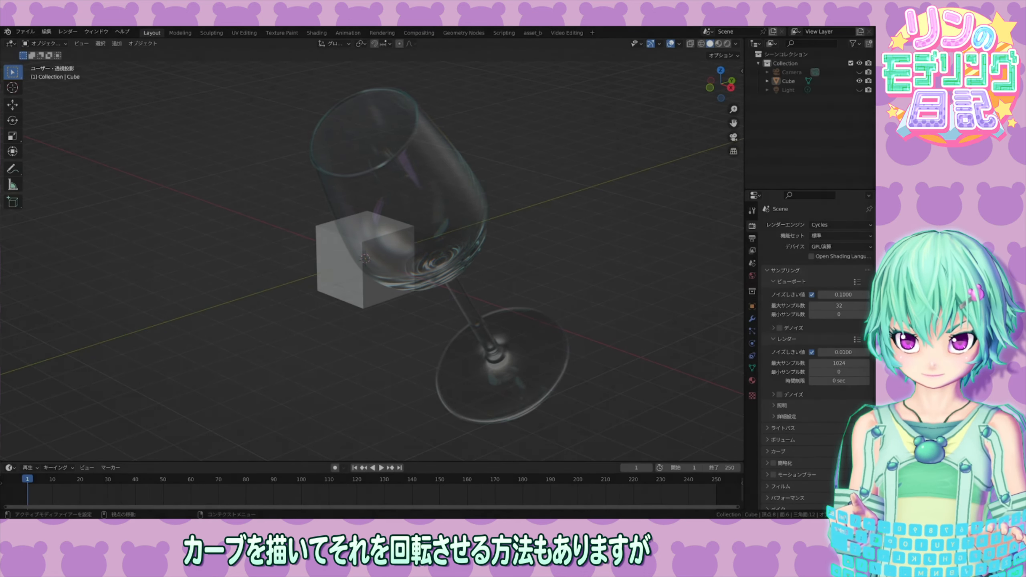
# - Delete the default cube and add a cylinder mesh with 24 vertices
pyautogui.click(394, 239)
pyautogui.press('Delete')
pyautogui.click(117, 43)
pyautogui.moveTo(138, 51)
pyautogui.click(226, 111)
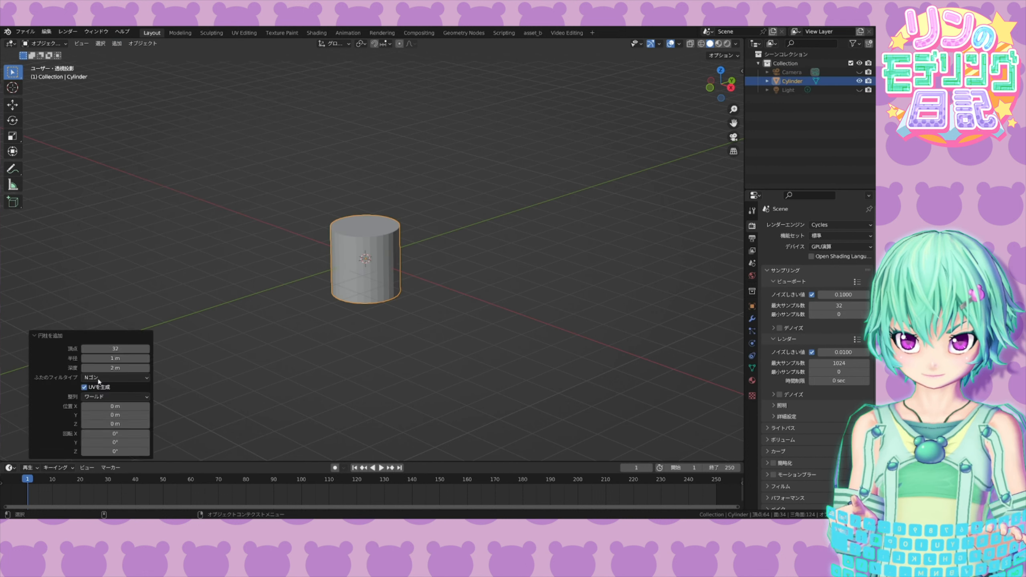
pyautogui.moveTo(115, 348); pyautogui.dragTo(326, 239)
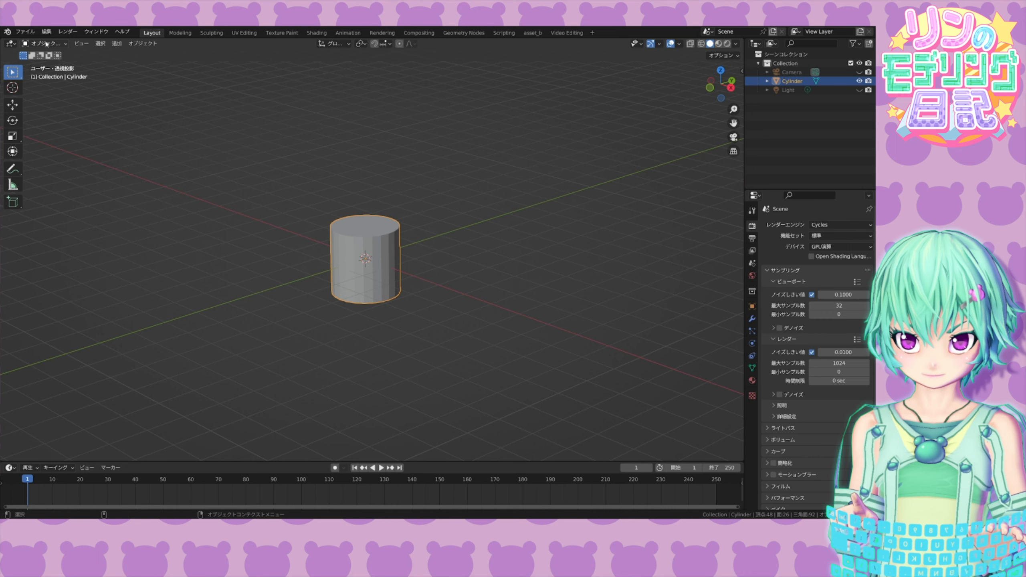
# - In edit mode, raise the whole cylinder mesh by about 1.017 m so its base sits at the origin
pyautogui.click(46, 45)
pyautogui.click(48, 63)
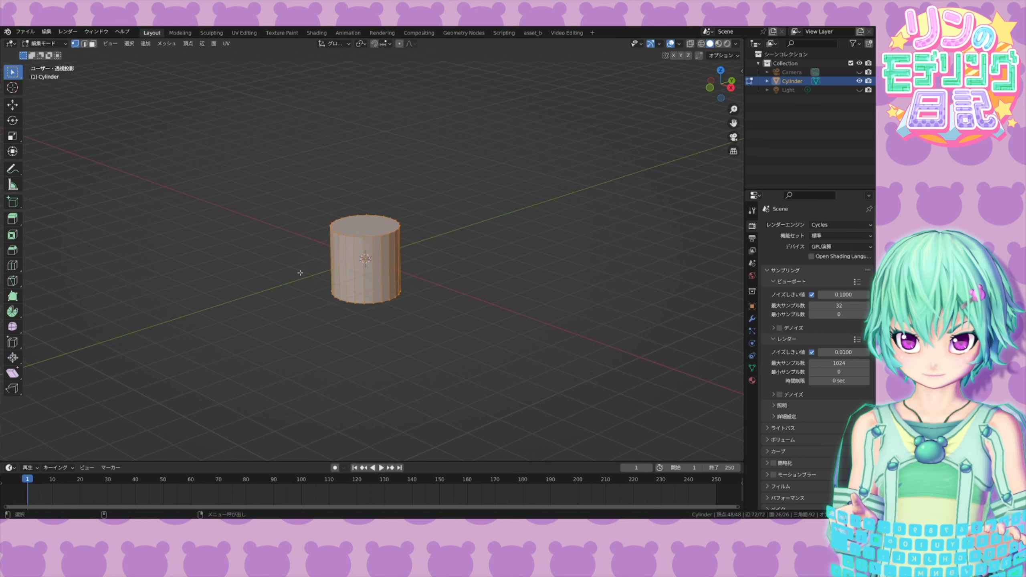
pyautogui.keyDown('alt'); pyautogui.moveTo(300, 273); pyautogui.dragTo(318, 257); pyautogui.keyUp('alt')
pyautogui.keyDown('alt'); pyautogui.moveTo(291, 188); pyautogui.dragTo(278, 213); pyautogui.keyUp('alt')
pyautogui.press('w')
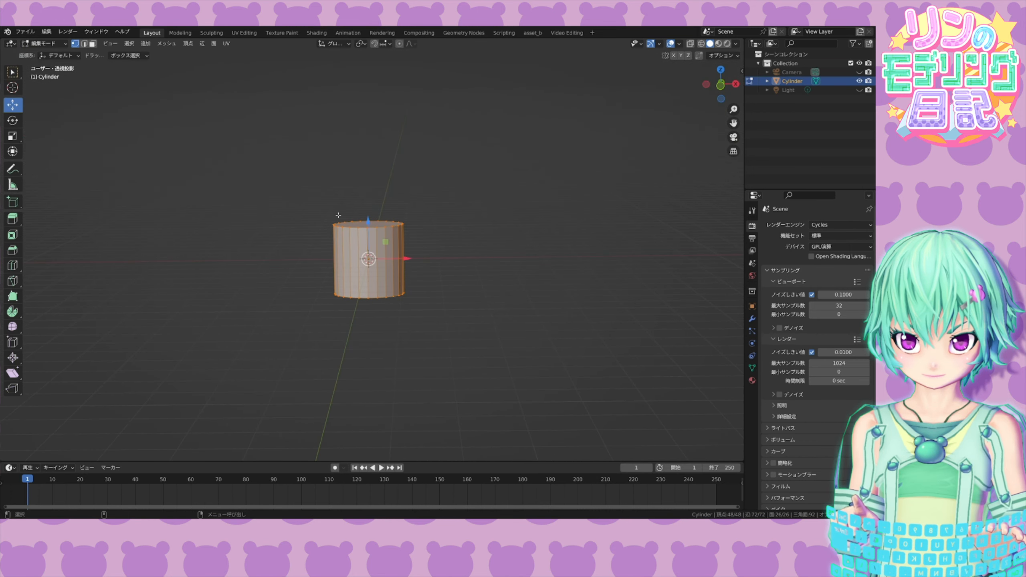
pyautogui.moveTo(368, 223); pyautogui.dragTo(369, 187)
pyautogui.moveTo(425, 216)
pyautogui.keyDown('alt'); pyautogui.mouseDown()
pyautogui.moveTo(456, 217)
pyautogui.moveTo(433, 214)
pyautogui.mouseUp(); pyautogui.keyUp('alt')
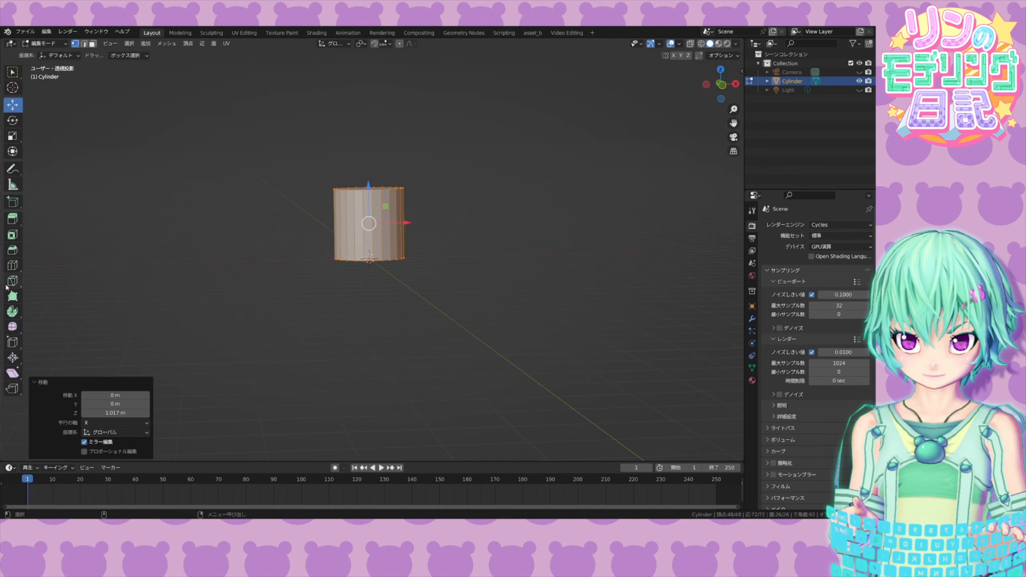
# - Add two loop cuts around the cylinder and scale them to 0.146 in X and Y to form the stem
pyautogui.click(14, 267)
pyautogui.click(338, 243)
pyautogui.click(147, 374)
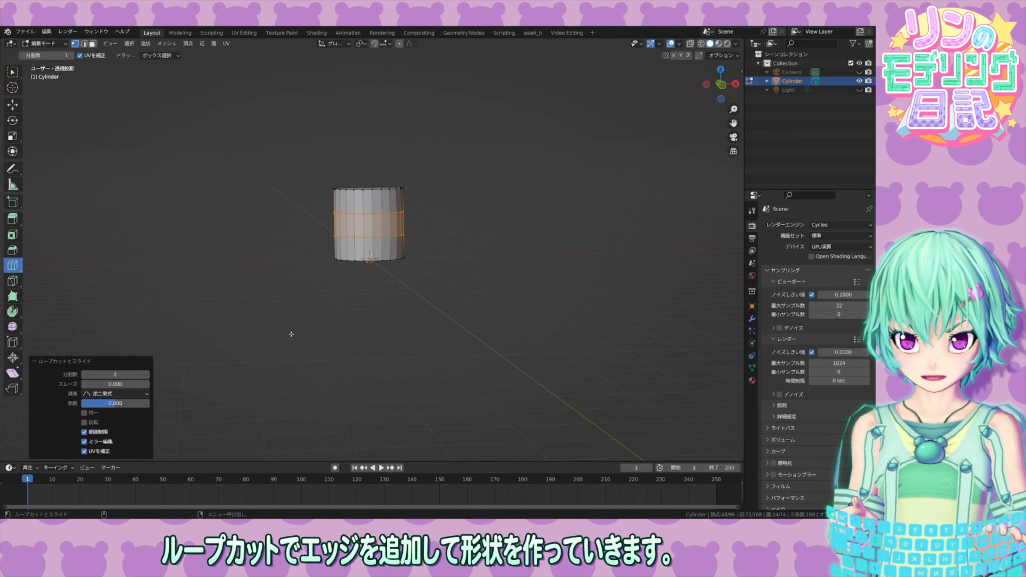
pyautogui.click(13, 136)
pyautogui.moveTo(392, 246); pyautogui.dragTo(363, 270, button='middle')
pyautogui.moveTo(390, 225); pyautogui.dragTo(369, 228)
pyautogui.moveTo(403, 285); pyautogui.dragTo(431, 246, button='middle')
pyautogui.scroll(5, 433, 255)
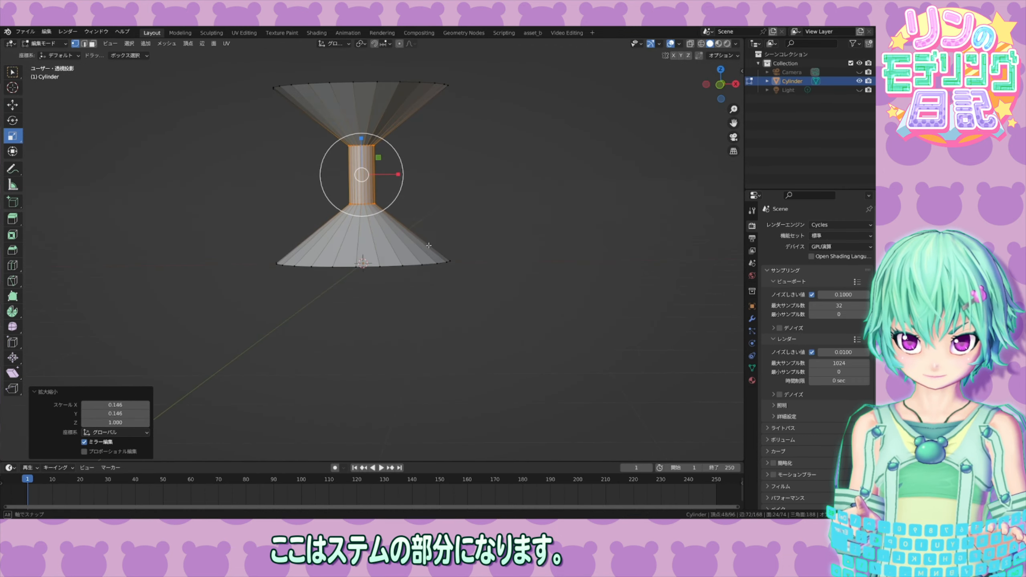
# - Add an edge loop close to the base's outer rim, scale it by 1.076 and turn on X-ray display
pyautogui.click(13, 265)
pyautogui.moveTo(353, 248); pyautogui.dragTo(393, 252)
pyautogui.click(13, 137)
pyautogui.hotkey('alt', 'z')
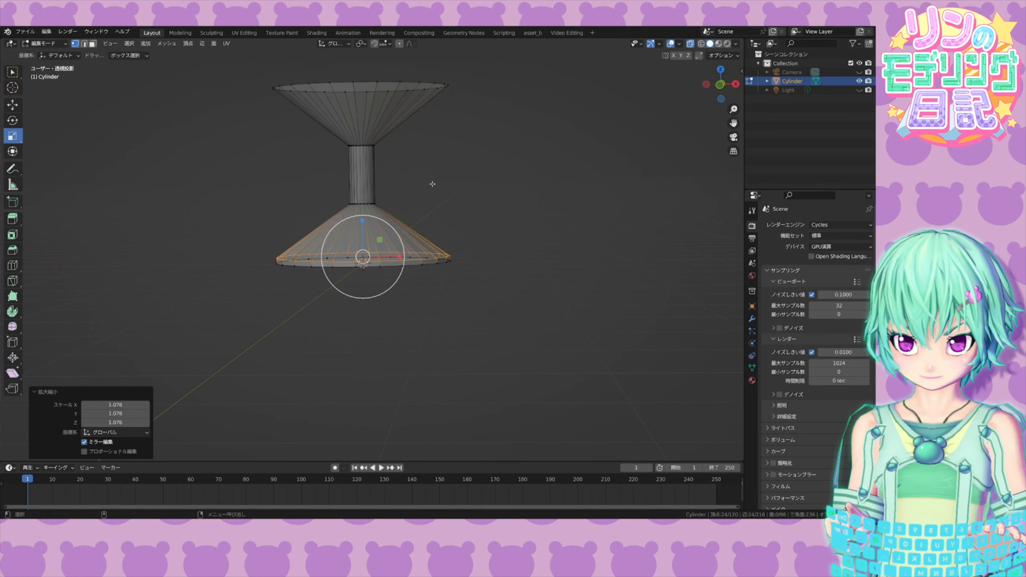
# - Lower the edge loop at the bottom of the stem to flatten the foot of the glass
pyautogui.keyDown('alt'); pyautogui.click(374, 203); pyautogui.keyUp('alt')
pyautogui.moveTo(362, 166); pyautogui.dragTo(360, 204)
pyautogui.scroll(-2, 406, 183)
pyautogui.keyDown('shift'); pyautogui.moveTo(407, 183); pyautogui.dragTo(435, 225, button='middle'); pyautogui.keyUp('shift')
# - Move the upper cone section up by about 1.06 m to lengthen the stem
pyautogui.moveTo(315, 161); pyautogui.dragTo(469, 241)
pyautogui.moveTo(395, 162); pyautogui.dragTo(397, 96)
pyautogui.scroll(-1, 397, 97)
pyautogui.keyDown('shift'); pyautogui.moveTo(325, 197); pyautogui.dragTo(321, 275, button='middle'); pyautogui.keyUp('shift')
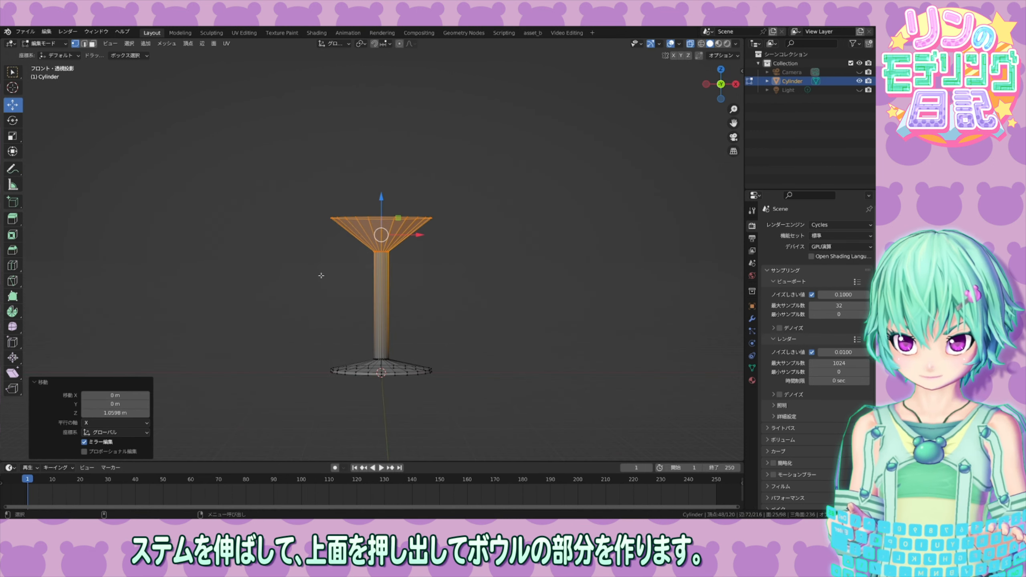
pyautogui.keyDown('shift'); pyautogui.moveTo(342, 243); pyautogui.dragTo(340, 263, button='middle'); pyautogui.keyUp('shift')
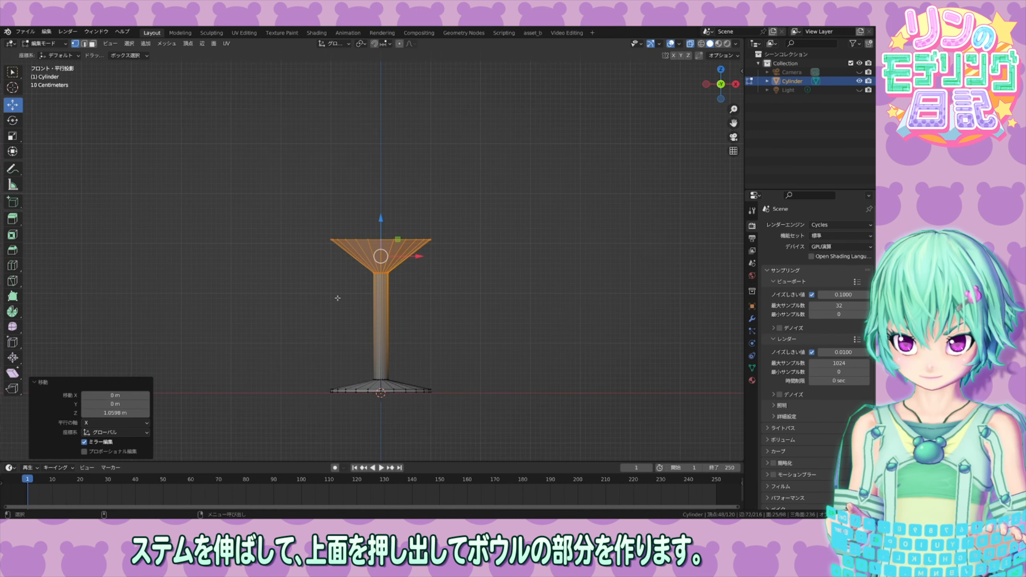
# - Extrude the top face straight up to form the body of the bowl
pyautogui.moveTo(293, 193); pyautogui.dragTo(469, 249)
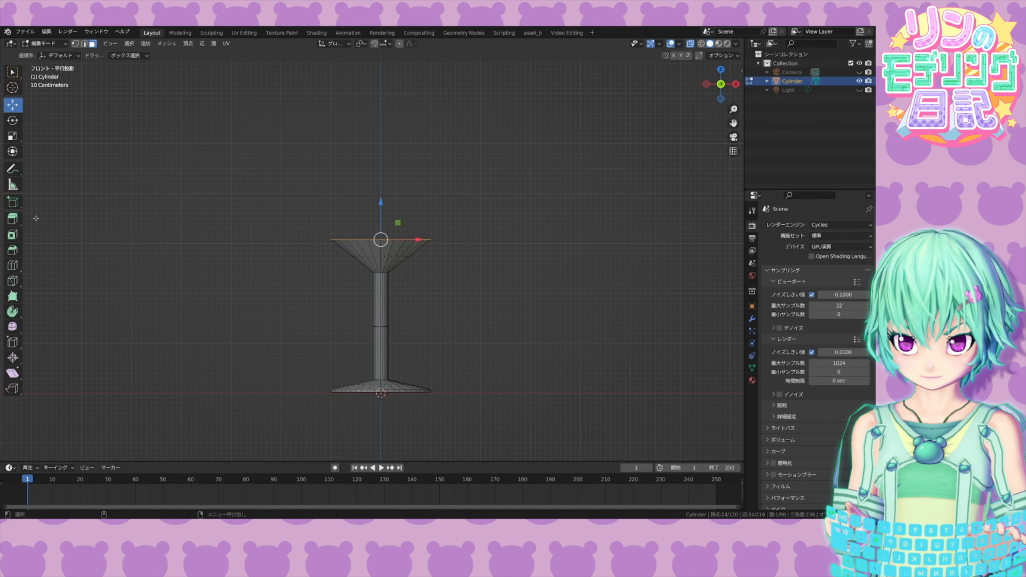
pyautogui.click(12, 218)
pyautogui.moveTo(380, 207); pyautogui.dragTo(391, 97)
pyautogui.moveTo(474, 202); pyautogui.dragTo(475, 244, button='middle')
# - Inset the bowl's top face slightly and extrude it down about 1.67 m to give the wall thickness
pyautogui.click(13, 234)
pyautogui.moveTo(390, 177); pyautogui.dragTo(388, 174)
pyautogui.click(12, 219)
pyautogui.moveTo(380, 136); pyautogui.dragTo(380, 203)
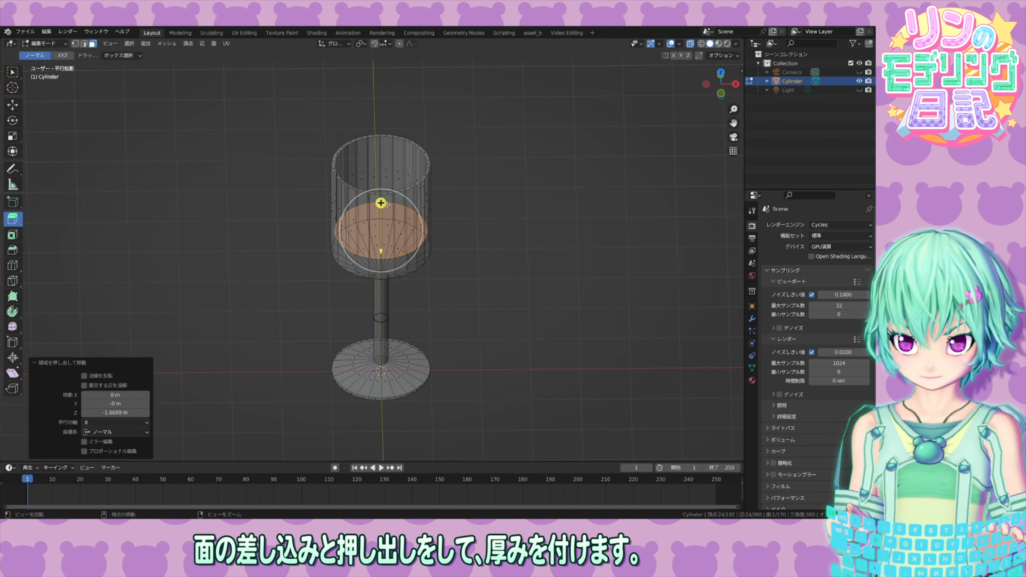
# - Move the bowl's inner floor face down by about 0.43 m in the front view
pyautogui.moveTo(436, 227); pyautogui.dragTo(438, 190, button='middle')
pyautogui.click(12, 105)
pyautogui.press('KP_1')
pyautogui.moveTo(380, 181); pyautogui.dragTo(381, 200)
pyautogui.scroll(2, 381, 201)
# - Add an edge loop to the cone under the bowl and scale it outward to round the shape
pyautogui.click(13, 265)
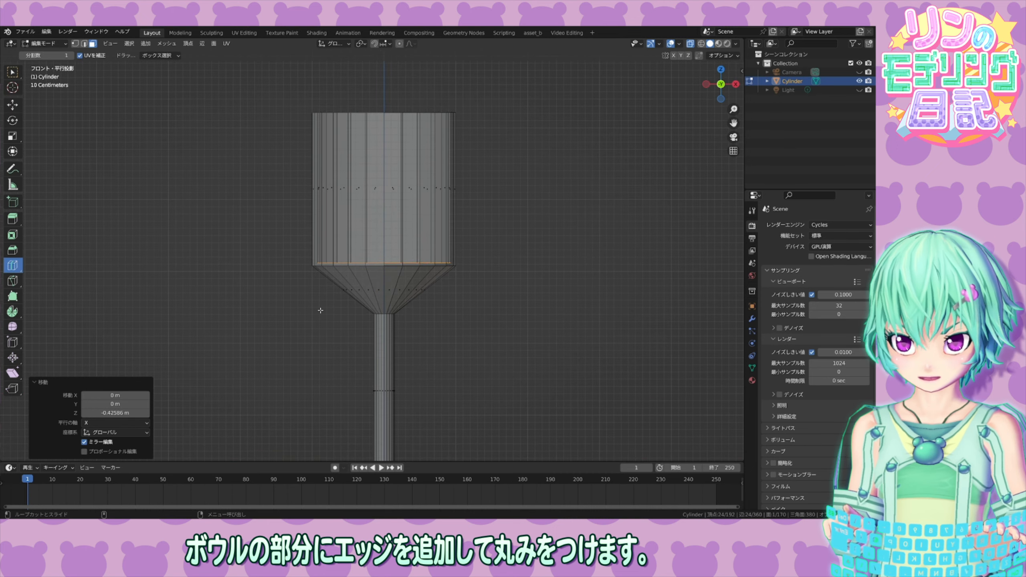
pyautogui.click(383, 290)
pyautogui.click(13, 136)
pyautogui.moveTo(387, 298); pyautogui.dragTo(387, 300)
# - Select the bowl's rim vertices and scale them to 0.706 in X and Y
pyautogui.click(75, 45)
pyautogui.moveTo(228, 82); pyautogui.dragTo(477, 147)
pyautogui.moveTo(525, 141); pyautogui.dragTo(514, 178, button='middle')
pyautogui.moveTo(400, 135); pyautogui.dragTo(396, 138)
pyautogui.moveTo(396, 138); pyautogui.dragTo(483, 232, button='middle')
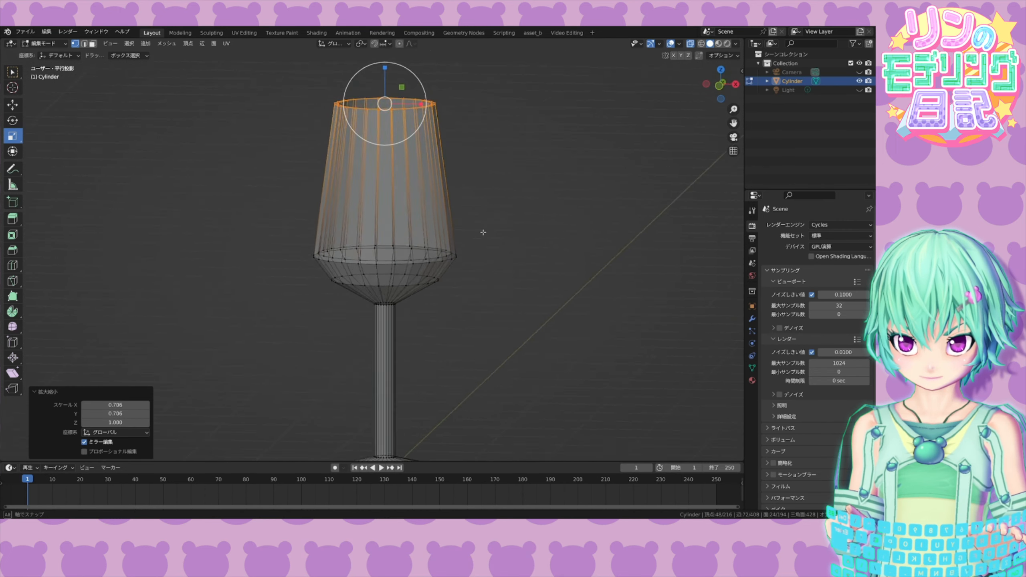
# - Add one edge loop midway around both the outer and inner walls of the bowl
pyautogui.click(13, 266)
pyautogui.click(404, 174)
pyautogui.moveTo(404, 174)
pyautogui.mouseDown(button='middle')
pyautogui.moveTo(412, 153)
pyautogui.moveTo(420, 159)
pyautogui.mouseUp(button='middle')
pyautogui.hotkey('alt', 'z')
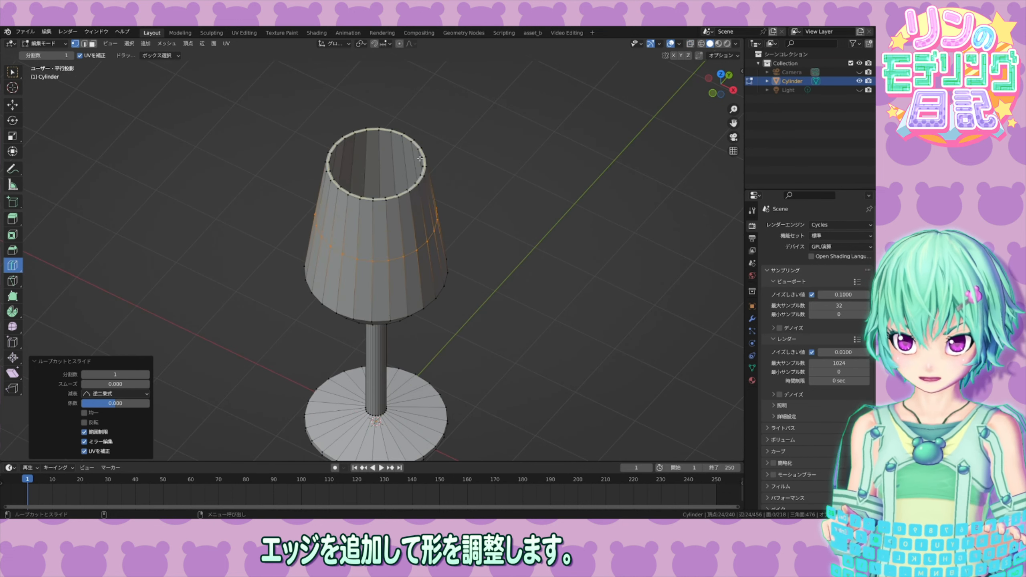
pyautogui.moveTo(695, 56); pyautogui.dragTo(97, 51, button='middle')
pyautogui.hotkey('alt', 'z')
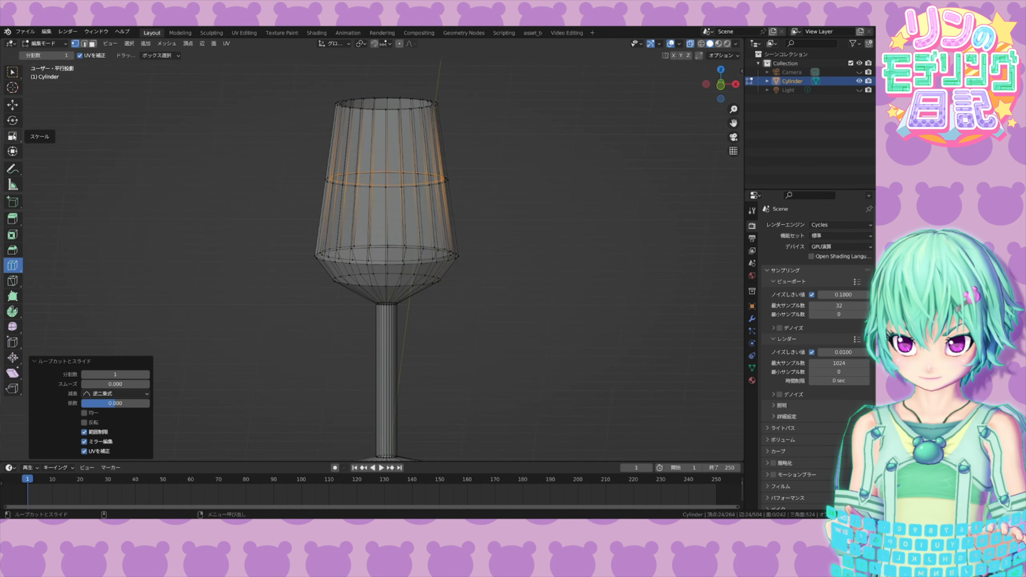
# - Scale the bowl's two middle edge loops by 1.092 in X and Y to bulge the wall
pyautogui.click(13, 137)
pyautogui.moveTo(289, 153); pyautogui.dragTo(530, 221)
pyautogui.moveTo(530, 222); pyautogui.dragTo(519, 237, button='middle')
pyautogui.moveTo(406, 181); pyautogui.dragTo(411, 180)
pyautogui.moveTo(410, 180); pyautogui.dragTo(526, 310, button='middle')
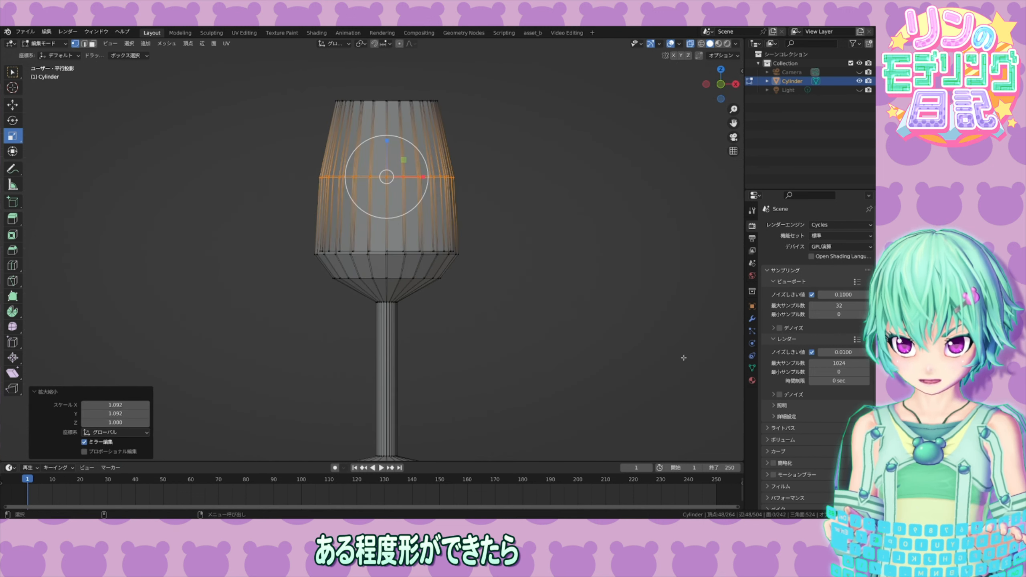
# - Add a Subdivision Surface modifier to the glass and set its viewport level to 2
pyautogui.click(752, 319)
pyautogui.click(816, 224)
pyautogui.click(681, 384)
pyautogui.click(811, 259)
pyautogui.moveTo(560, 271)
pyautogui.mouseDown(button='middle')
pyautogui.moveTo(550, 273)
pyautogui.moveTo(557, 267)
pyautogui.mouseUp(button='middle')
pyautogui.click(857, 283)
pyautogui.keyDown('shift'); pyautogui.moveTo(521, 305); pyautogui.dragTo(534, 269, button='middle'); pyautogui.keyUp('shift')
pyautogui.moveTo(533, 269)
pyautogui.mouseDown(button='middle')
pyautogui.moveTo(509, 275)
pyautogui.moveTo(518, 275)
pyautogui.mouseUp(button='middle')
# - Add supporting edge loops to the cone beneath the bowl and near both ends of the stem
pyautogui.click(12, 266)
pyautogui.click(400, 245)
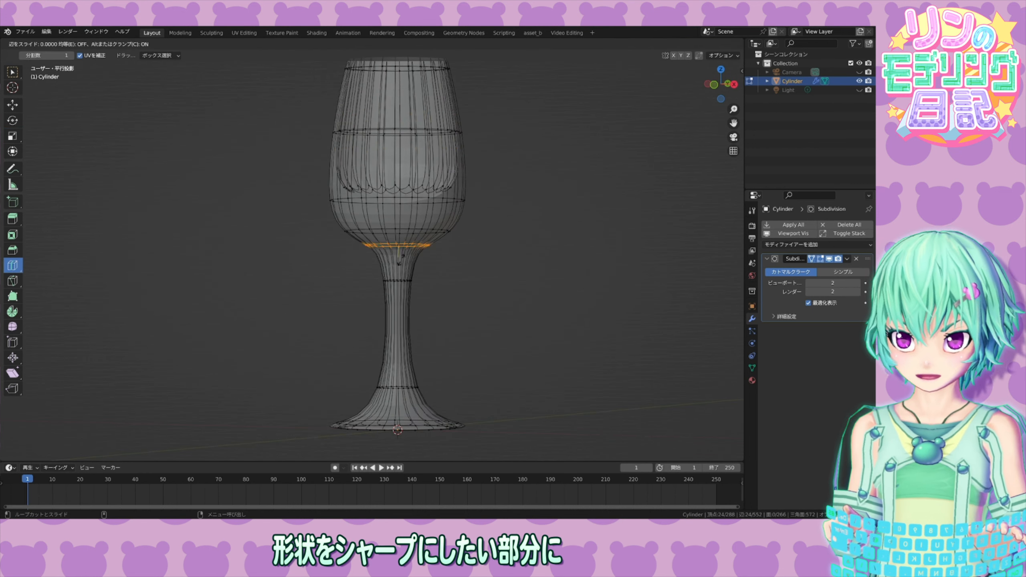
pyautogui.moveTo(404, 273); pyautogui.dragTo(408, 234)
pyautogui.moveTo(406, 362); pyautogui.dragTo(426, 386)
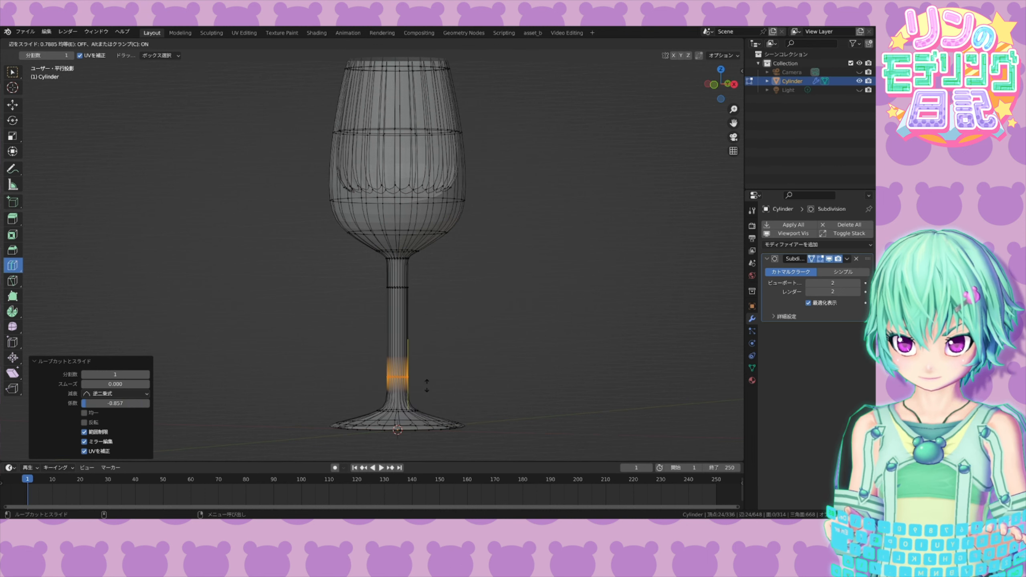
pyautogui.click(427, 383)
pyautogui.moveTo(428, 384); pyautogui.dragTo(465, 283, button='middle')
# - Add more supporting edge loops, including one slid close to the outer rim on the foot's upper surface
pyautogui.moveTo(398, 166); pyautogui.dragTo(400, 132)
pyautogui.moveTo(400, 133); pyautogui.dragTo(412, 170, button='middle')
pyautogui.moveTo(411, 170); pyautogui.dragTo(412, 172)
pyautogui.click(413, 173)
pyautogui.moveTo(414, 173); pyautogui.dragTo(479, 307, button='middle')
pyautogui.moveTo(420, 352); pyautogui.dragTo(420, 353)
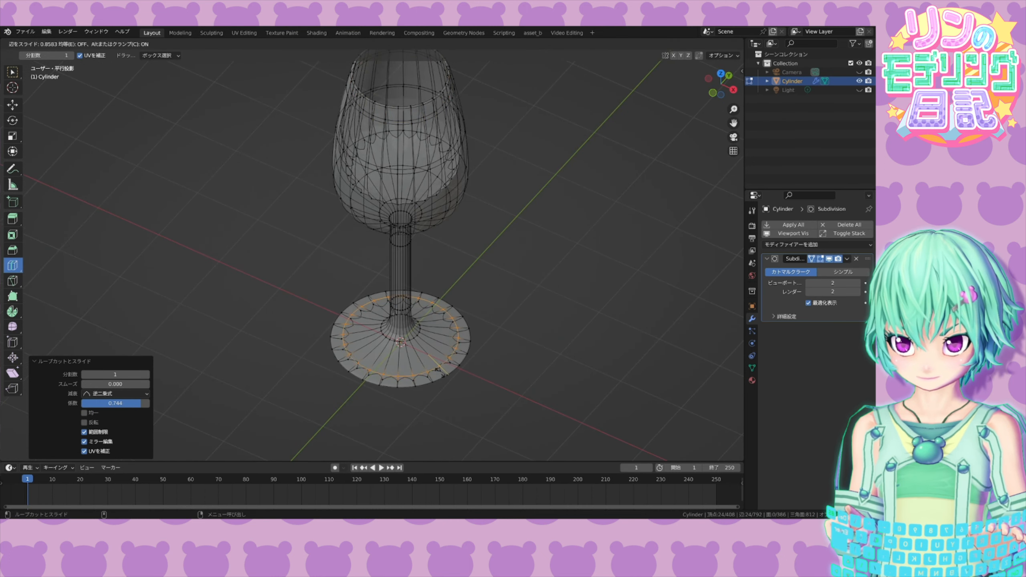
pyautogui.click(442, 371)
pyautogui.moveTo(443, 372); pyautogui.dragTo(508, 343, button='middle')
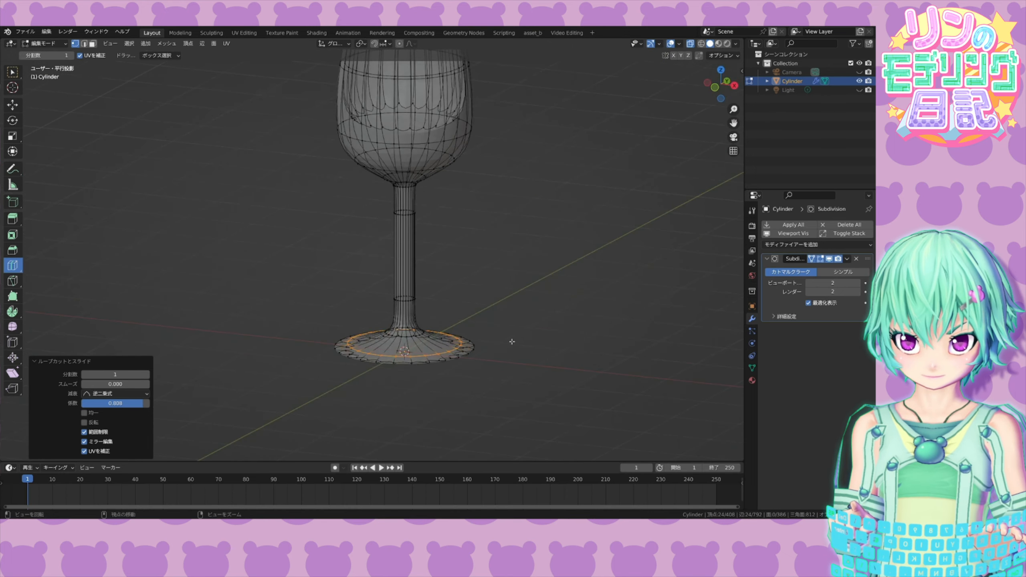
# - Hide the Subdivision modifier in the viewport and raise the stem's upper edge loop by about 0.08 m
pyautogui.click(829, 258)
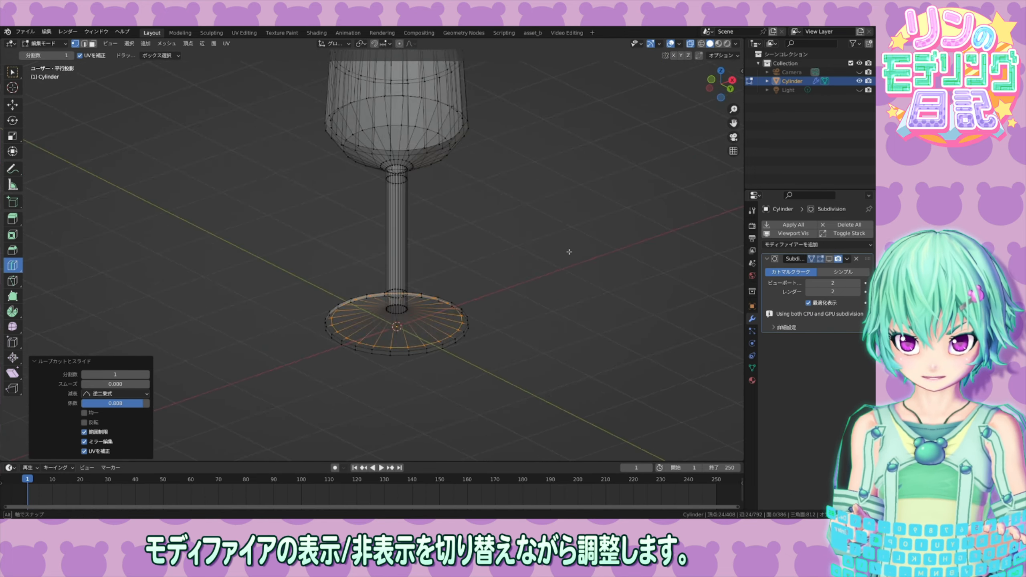
pyautogui.moveTo(582, 283); pyautogui.dragTo(574, 295, button='middle')
pyautogui.moveTo(444, 318); pyautogui.dragTo(454, 352, button='middle')
pyautogui.click(12, 105)
pyautogui.moveTo(352, 258); pyautogui.dragTo(449, 236)
pyautogui.moveTo(413, 206); pyautogui.dragTo(413, 200)
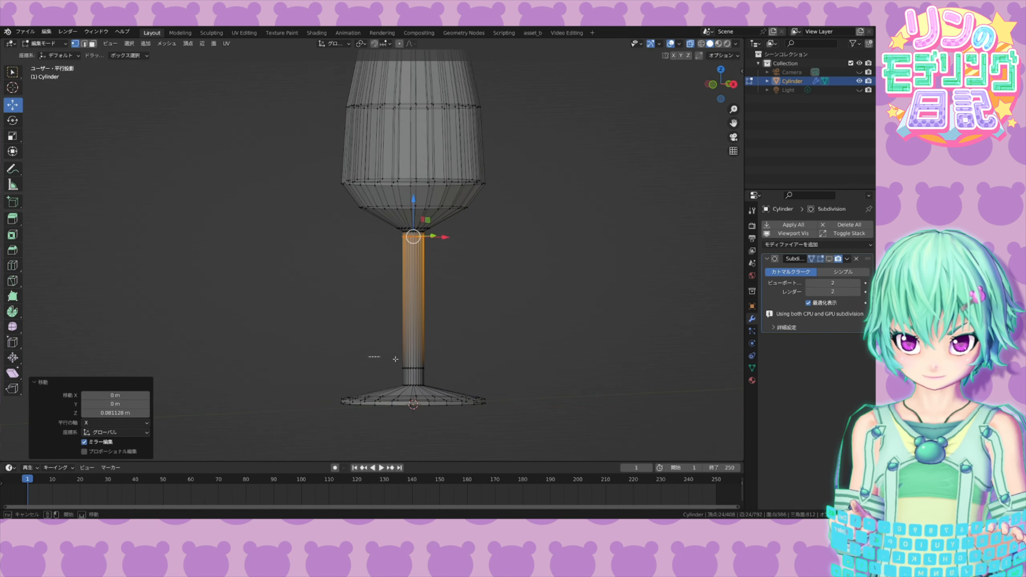
# - Lower the stem's bottom edge loop and add another edge loop where the stem meets the foot
pyautogui.moveTo(394, 358); pyautogui.dragTo(440, 378)
pyautogui.moveTo(414, 331); pyautogui.dragTo(413, 342)
pyautogui.moveTo(444, 326); pyautogui.dragTo(428, 364, button='middle')
pyautogui.click(12, 265)
pyautogui.moveTo(414, 364); pyautogui.dragTo(405, 382)
pyautogui.moveTo(448, 271); pyautogui.dragTo(489, 376, button='middle')
# - Select the bowl's inner floor face and move it down toward the stem
pyautogui.press('3')
pyautogui.keyDown('alt'); pyautogui.moveTo(435, 249); pyautogui.dragTo(435, 266); pyautogui.keyUp('alt')
pyautogui.press('w')
pyautogui.hotkey('alt', 'z')
pyautogui.click(437, 260)
pyautogui.keyDown('alt'); pyautogui.moveTo(600, 232); pyautogui.dragTo(600, 149); pyautogui.keyUp('alt')
pyautogui.hotkey('alt', 'z')
pyautogui.keyDown('alt'); pyautogui.moveTo(523, 177); pyautogui.dragTo(519, 181); pyautogui.keyUp('alt')
pyautogui.moveTo(421, 212); pyautogui.dragTo(421, 245)
# - Scale down the bowl's inner floor face so the inside tapers, and turn off X-ray display
pyautogui.press('r')
pyautogui.moveTo(433, 293); pyautogui.dragTo(561, 201)
pyautogui.click(429, 290)
pyautogui.hotkey('alt', 'z')
pyautogui.click(63, 144)
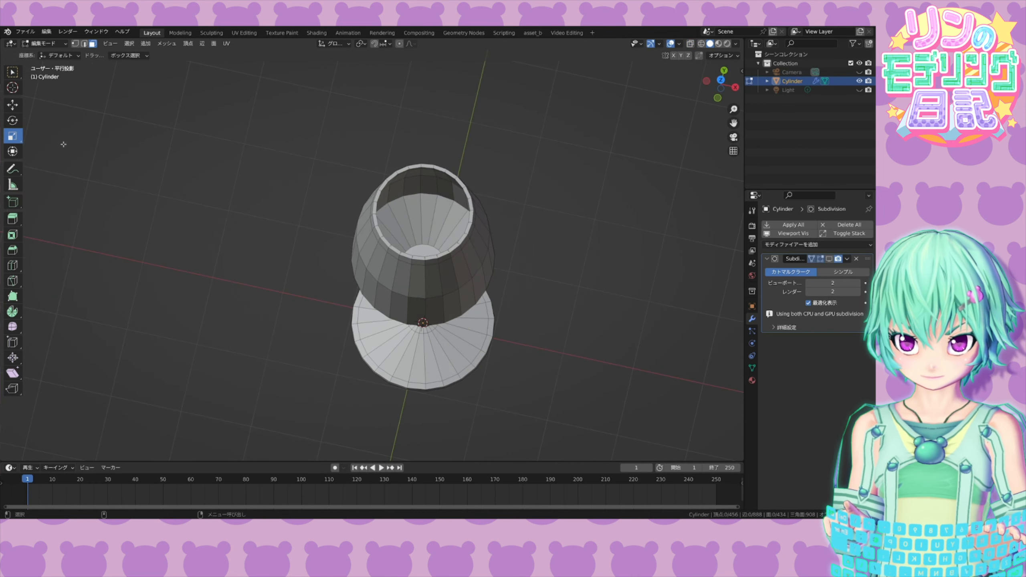
# - Add an edge loop to the tapered inside of the bowl and scale it outward by about 1.21
pyautogui.click(13, 266)
pyautogui.click(440, 226)
pyautogui.click(12, 104)
pyautogui.moveTo(439, 309); pyautogui.dragTo(434, 230, button='middle')
pyautogui.hotkey('alt', 'z')
pyautogui.click(11, 138)
pyautogui.press('s')
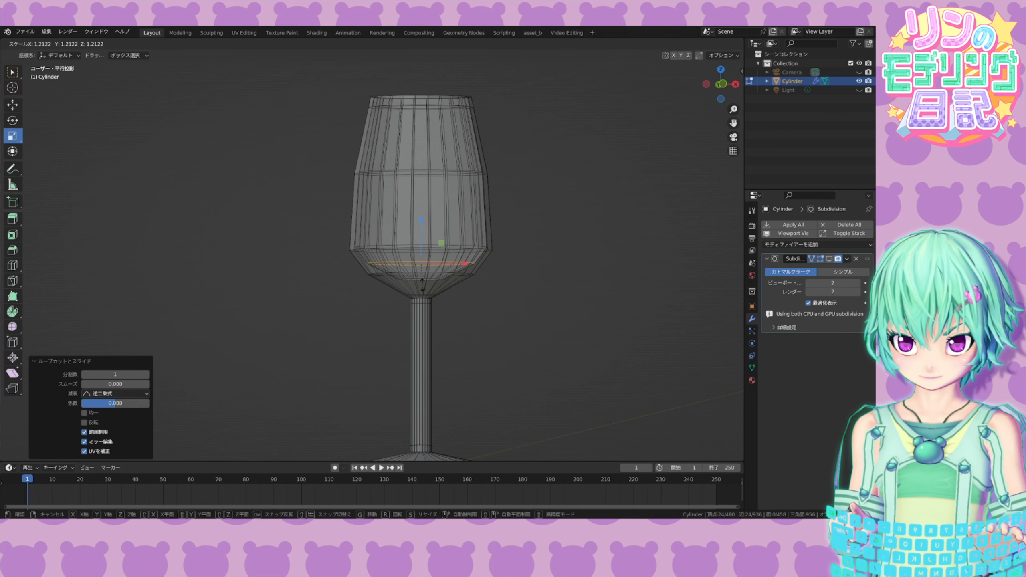
pyautogui.click(422, 283)
pyautogui.moveTo(423, 283); pyautogui.dragTo(513, 226, button='middle')
pyautogui.hotkey('alt', 'z')
pyautogui.click(513, 351)
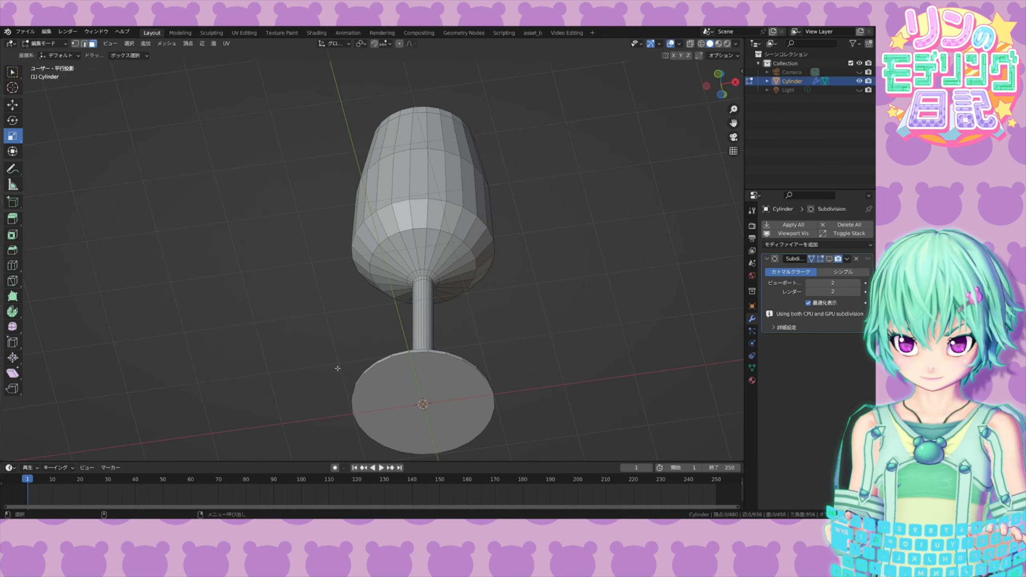
# - Inset the face on the foot's underside and scale the inner face to 0.645
pyautogui.click(423, 404)
pyautogui.click(12, 235)
pyautogui.moveTo(424, 427)
pyautogui.mouseDown()
pyautogui.moveTo(444, 412)
pyautogui.moveTo(429, 401)
pyautogui.moveTo(428, 418)
pyautogui.mouseUp()
pyautogui.click(13, 137)
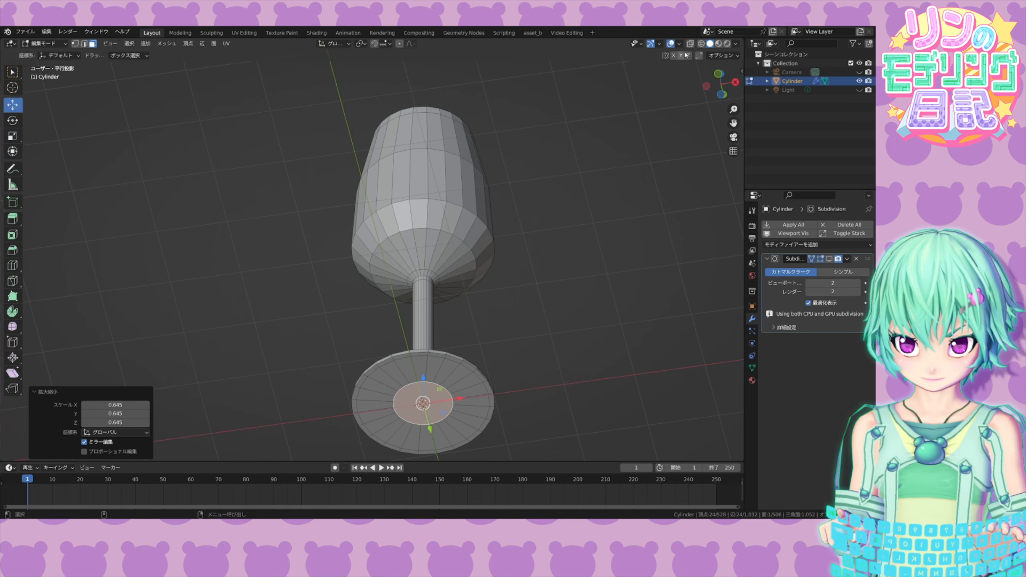
# - Move the inset face on the foot's underside up by about 0.08 m to hollow it
pyautogui.hotkey('alt', 'z')
pyautogui.moveTo(505, 384); pyautogui.dragTo(534, 223, button='middle')
pyautogui.press('g')
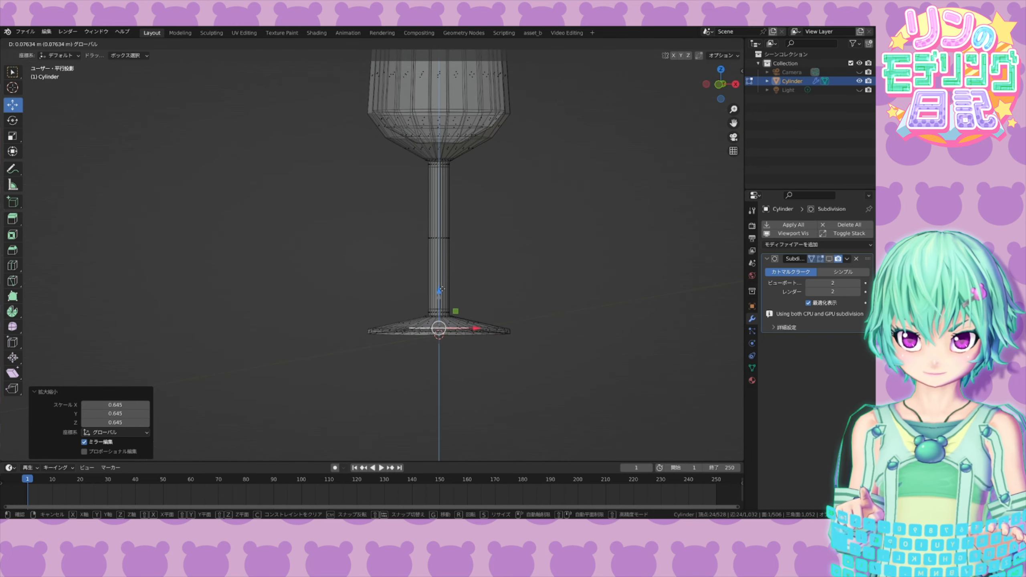
pyautogui.moveTo(442, 289); pyautogui.dragTo(442, 287)
# - Show the Subdivision modifier in the viewport again, turn off X-ray display and clear the selection
pyautogui.click(829, 258)
pyautogui.keyDown('shift'); pyautogui.moveTo(511, 252); pyautogui.dragTo(443, 283, button='middle'); pyautogui.keyUp('shift')
pyautogui.hotkey('alt', 'z')
pyautogui.scroll(-2, 527, 258)
pyautogui.hotkey('alt', 'a')
pyautogui.scroll(3, 474, 275)
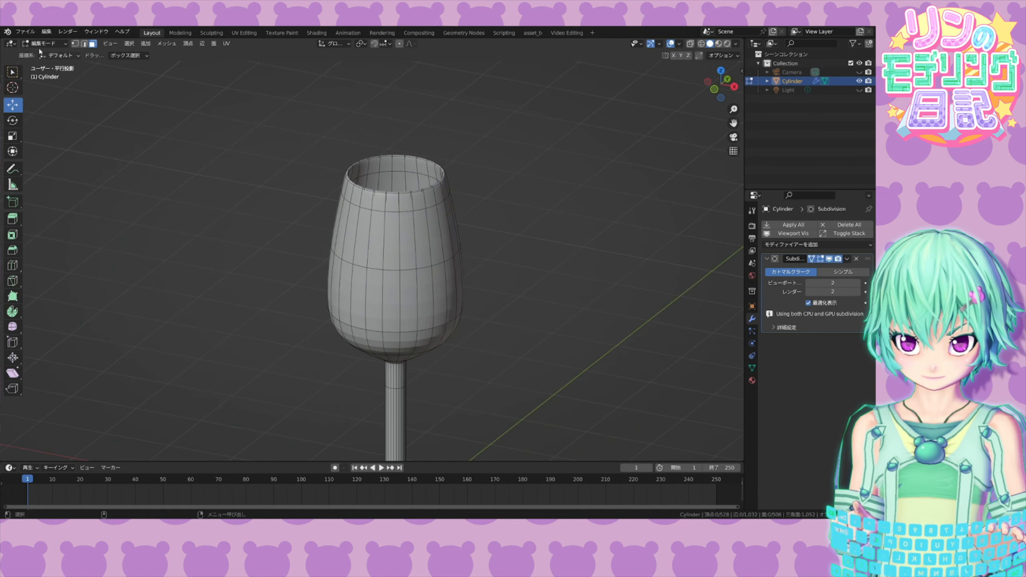
# - Switch to object mode and apply smooth shading to the glass
pyautogui.press('Tab')
pyautogui.click(378, 245)
pyautogui.rightClick(378, 246)
pyautogui.click(379, 245)
pyautogui.moveTo(378, 245); pyautogui.dragTo(497, 306, button='middle')
pyautogui.scroll(-2, 497, 307)
pyautogui.scroll(2, 459, 292)
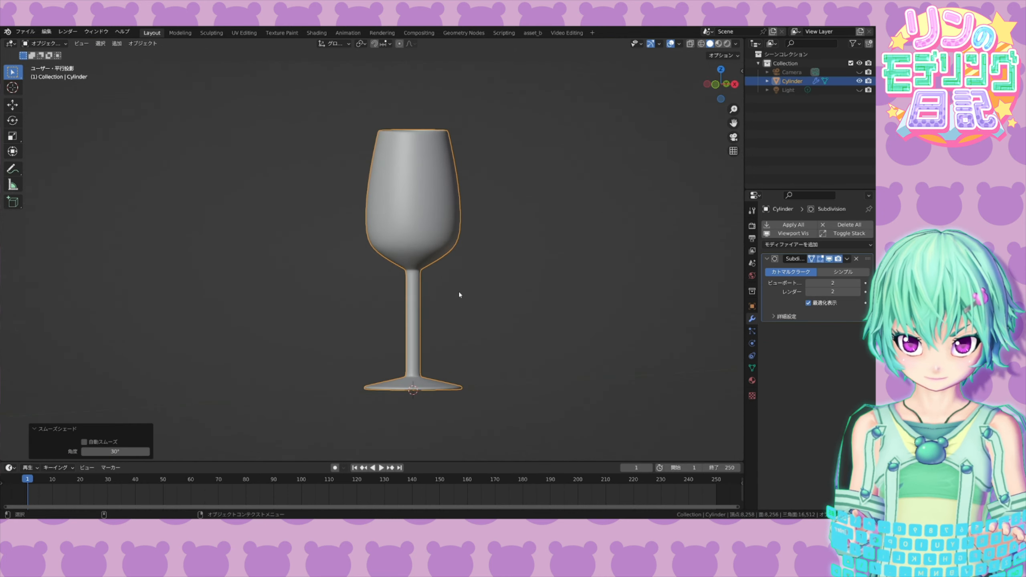
# - Return to edit mode and scale the edge loop where the stem meets the foot
pyautogui.scroll(3, 458, 295)
pyautogui.click(45, 44)
pyautogui.click(40, 50)
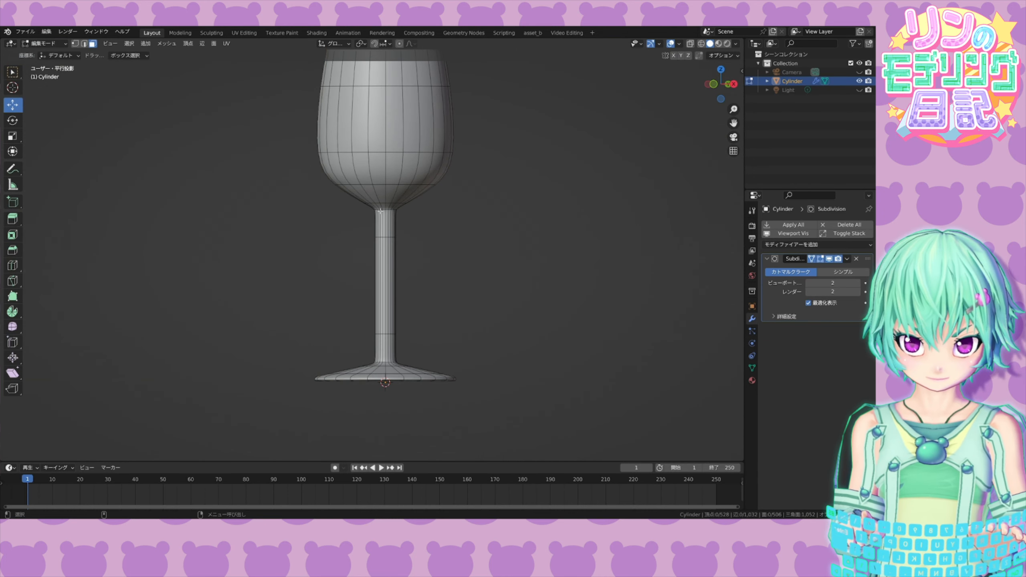
pyautogui.moveTo(407, 231); pyautogui.dragTo(412, 234)
pyautogui.click(387, 358)
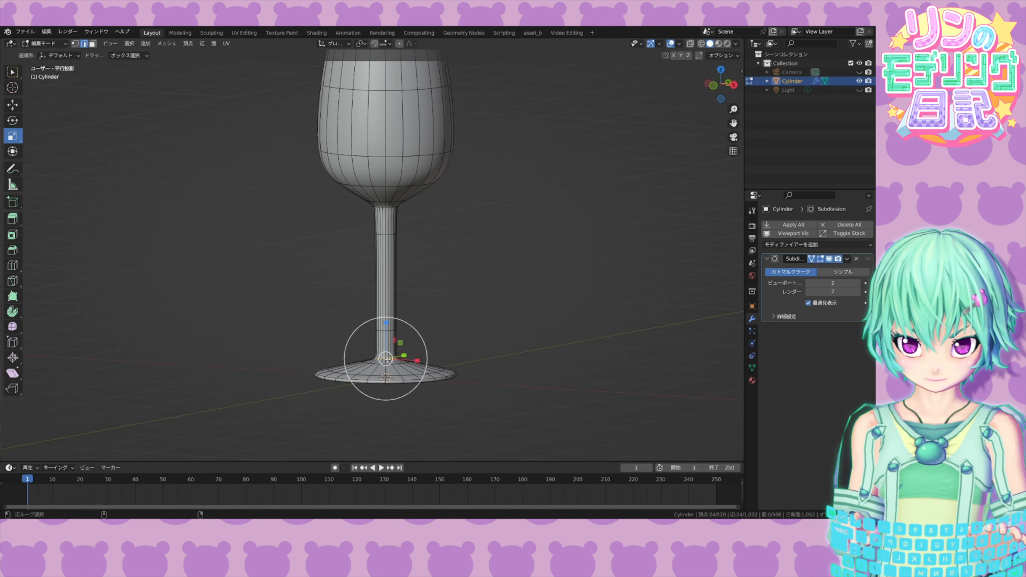
pyautogui.moveTo(387, 359); pyautogui.dragTo(426, 351)
pyautogui.click(461, 294)
pyautogui.keyDown('alt'); pyautogui.moveTo(472, 219); pyautogui.dragTo(476, 286, button='middle'); pyautogui.keyUp('alt')
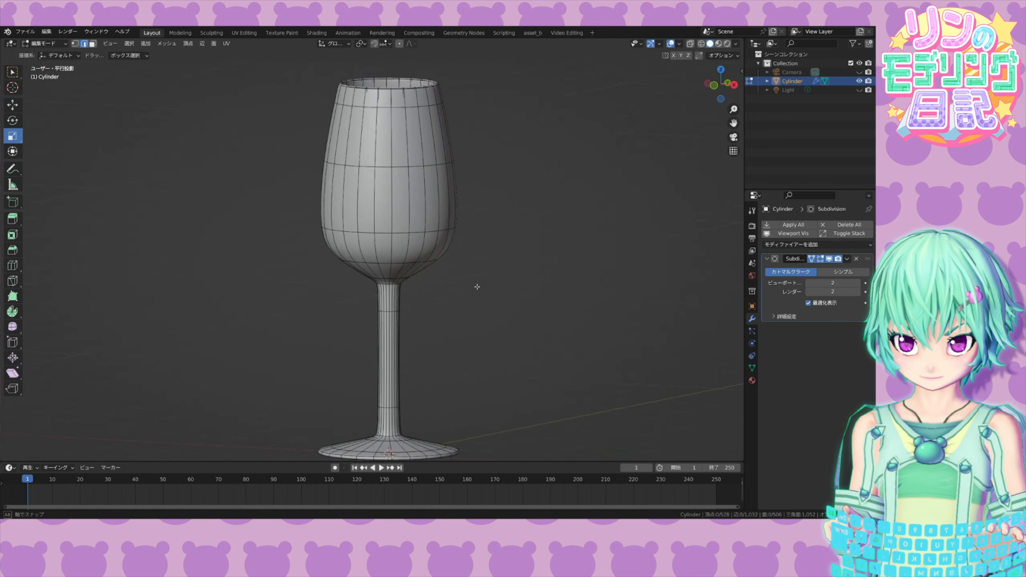
pyautogui.keyDown('alt'); pyautogui.moveTo(476, 286); pyautogui.dragTo(477, 373); pyautogui.keyUp('alt')
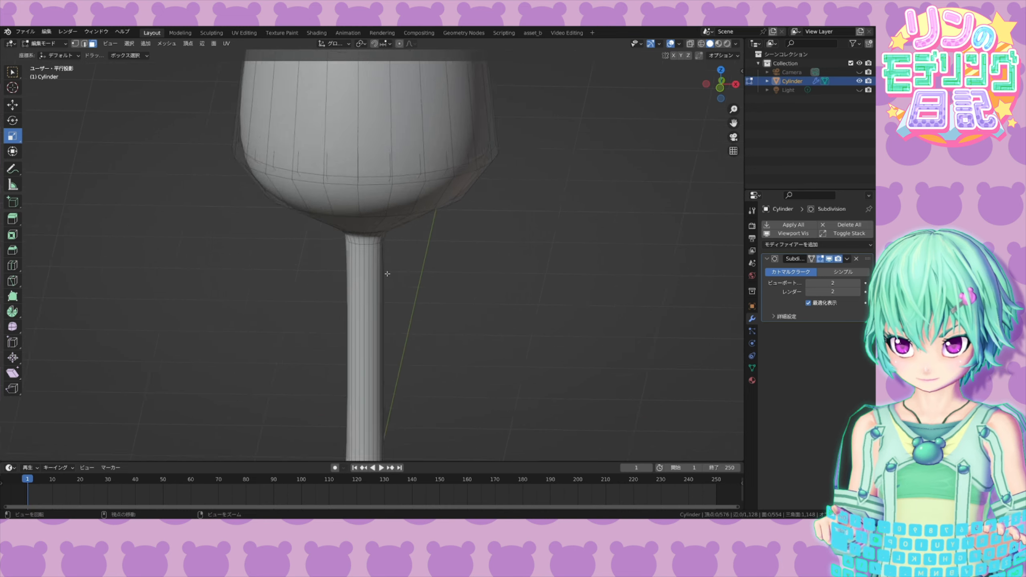
# - Select the loops along the stem between the bowl and the foot and scale them to slim the stem
pyautogui.keyDown('alt'); pyautogui.moveTo(387, 274); pyautogui.dragTo(391, 259); pyautogui.keyUp('alt')
pyautogui.doubleClick(376, 220)
pyautogui.keyDown('shift'); pyautogui.doubleClick(377, 283); pyautogui.keyUp('shift')
pyautogui.keyDown('alt'); pyautogui.moveTo(424, 418); pyautogui.dragTo(419, 273, button='middle'); pyautogui.keyUp('alt')
pyautogui.keyDown('shift'); pyautogui.doubleClick(371, 342); pyautogui.keyUp('shift')
pyautogui.keyDown('alt'); pyautogui.moveTo(417, 214); pyautogui.dragTo(311, 255); pyautogui.keyUp('alt')
pyautogui.scroll(-5, 388, 275)
pyautogui.keyDown('alt'); pyautogui.moveTo(402, 285); pyautogui.dragTo(433, 246); pyautogui.keyUp('alt')
# - Enable the Subdivision modifier's on-cage display, clear the selection and return to object mode
pyautogui.click(812, 258)
pyautogui.click(451, 219)
pyautogui.scroll(-2, 452, 234)
pyautogui.press('Tab')
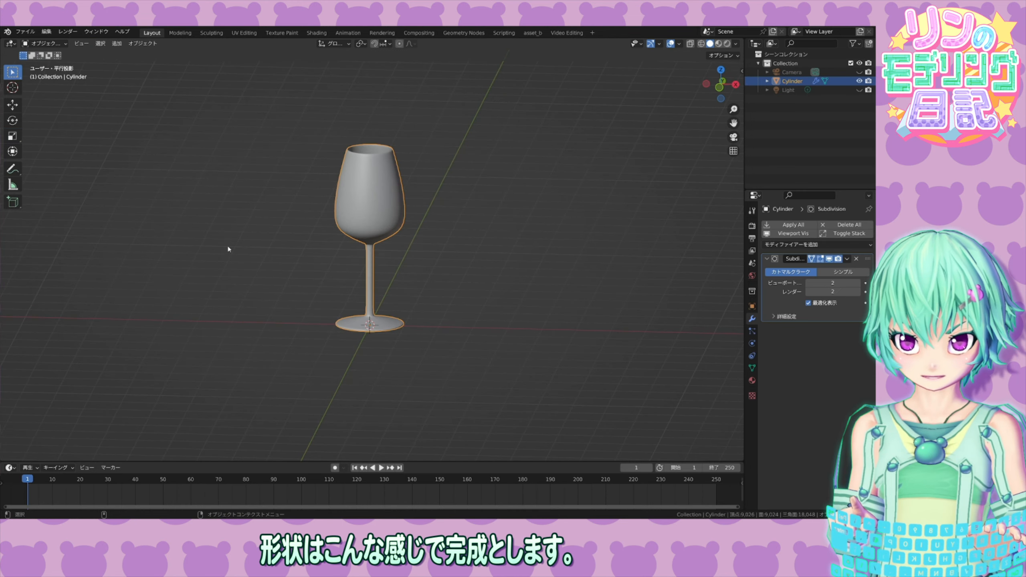
# - Switch to the front view and rename the cylinder object as glass
pyautogui.click(229, 250)
pyautogui.keyDown('alt'); pyautogui.moveTo(289, 256); pyautogui.dragTo(294, 245); pyautogui.keyUp('alt')
pyautogui.press('KP_1')
pyautogui.scroll(3, 257, 331)
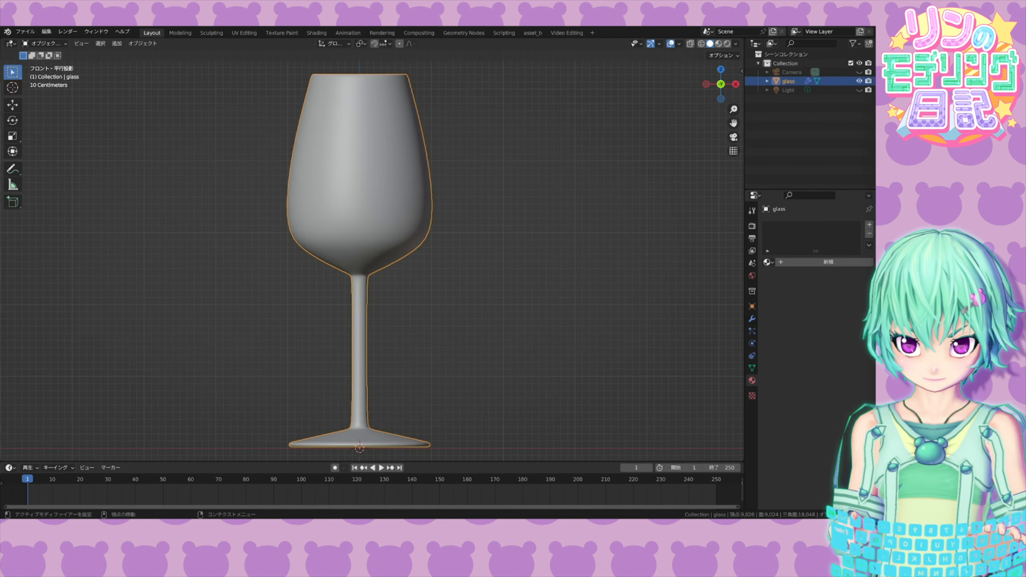
# - Create a new material named mat_glass on the glass and set its surface to Glass BSDF
pyautogui.click(804, 261)
pyautogui.doubleClick(793, 261)
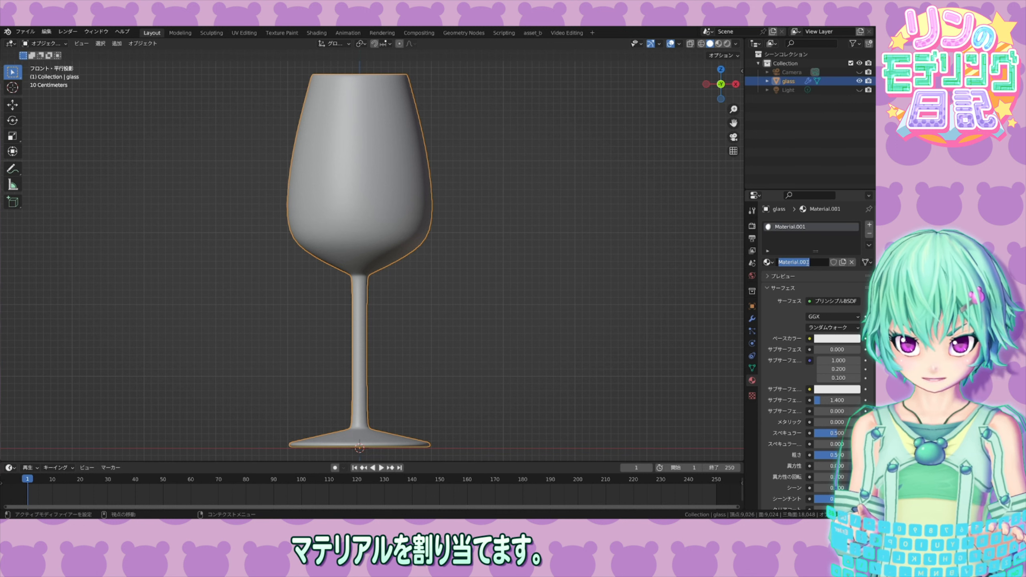
pyautogui.press('Return')
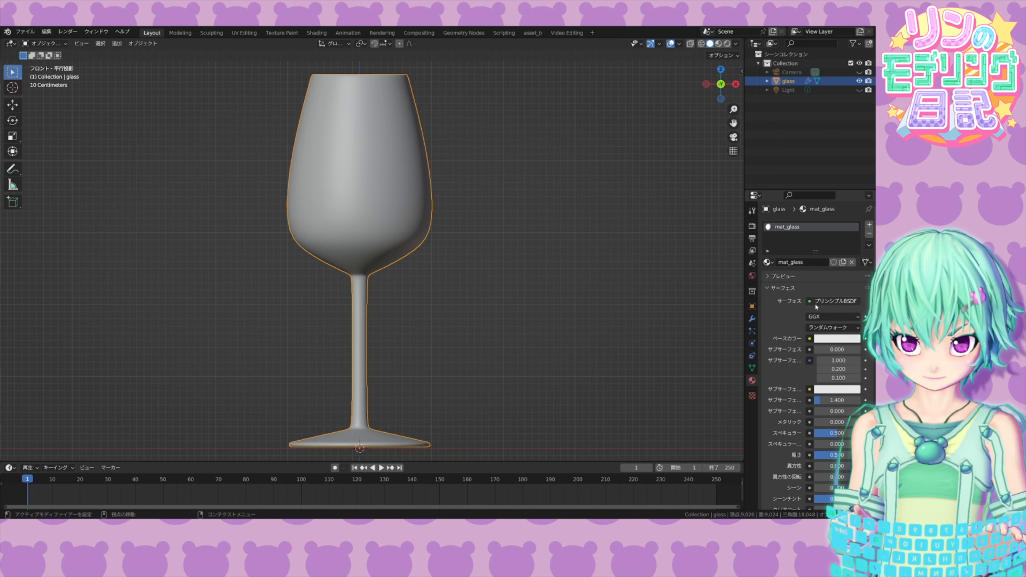
pyautogui.click(833, 301)
pyautogui.click(686, 138)
# - Open the Shading workspace and set the roughness of mat_glass to 0.051
pyautogui.click(316, 33)
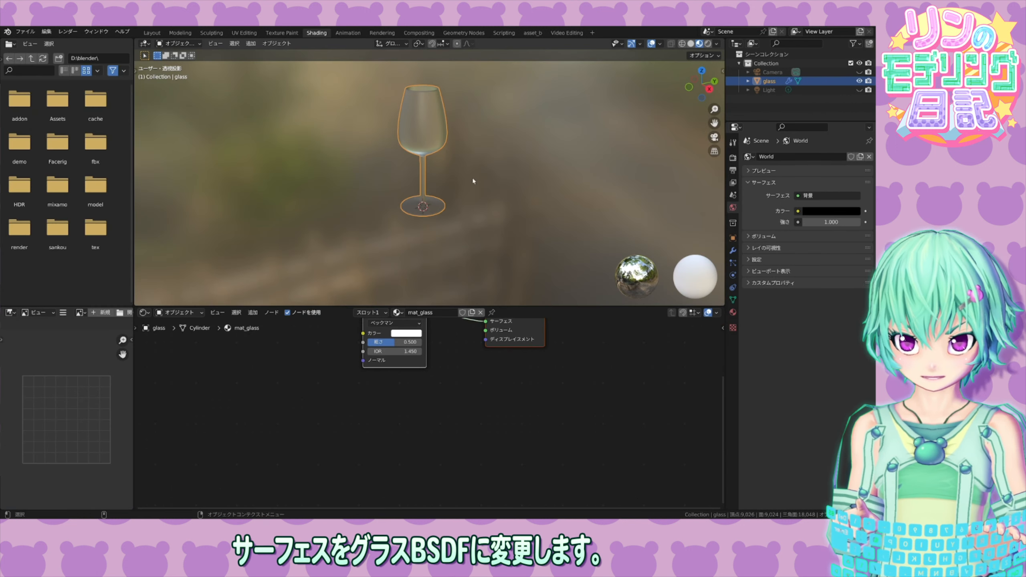
pyautogui.moveTo(371, 343); pyautogui.dragTo(370, 343)
pyautogui.keyDown('shift'); pyautogui.moveTo(454, 223); pyautogui.dragTo(450, 252, button='middle'); pyautogui.keyUp('shift')
pyautogui.scroll(3, 450, 246)
pyautogui.moveTo(480, 252); pyautogui.dragTo(478, 252, button='middle')
pyautogui.click(463, 381)
pyautogui.moveTo(458, 371); pyautogui.dragTo(460, 427, button='middle')
pyautogui.click(732, 312)
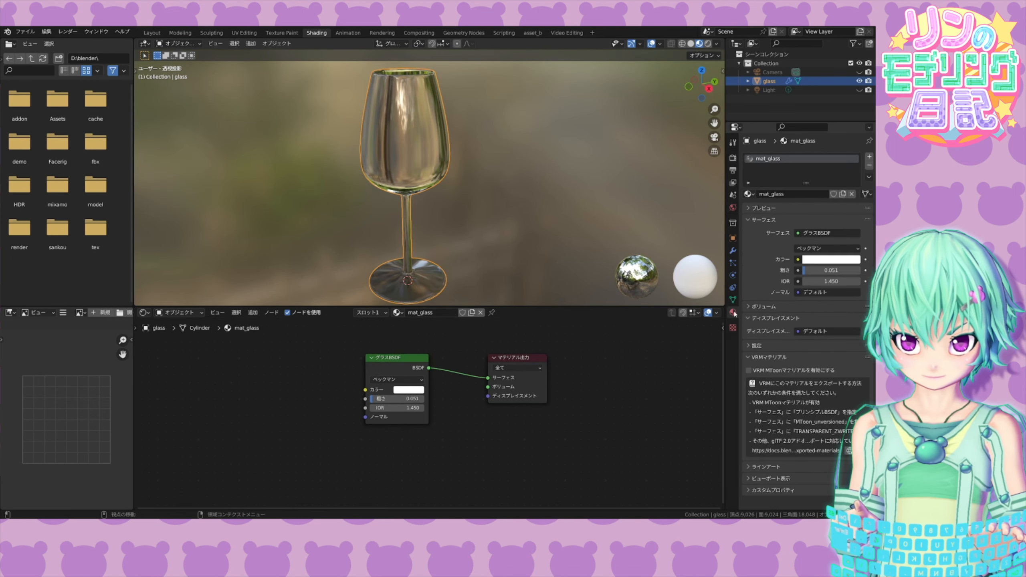
# - Add a second material slot holding a copy of mat_glass and name that copy mat_glass_side
pyautogui.click(869, 156)
pyautogui.click(749, 207)
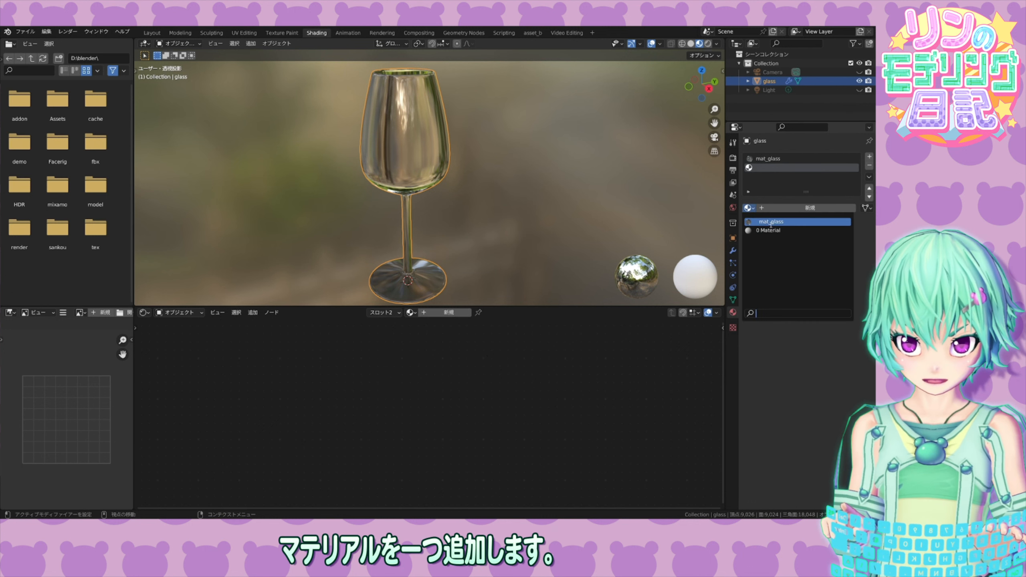
pyautogui.click(771, 222)
pyautogui.click(823, 208)
pyautogui.write('_glass')
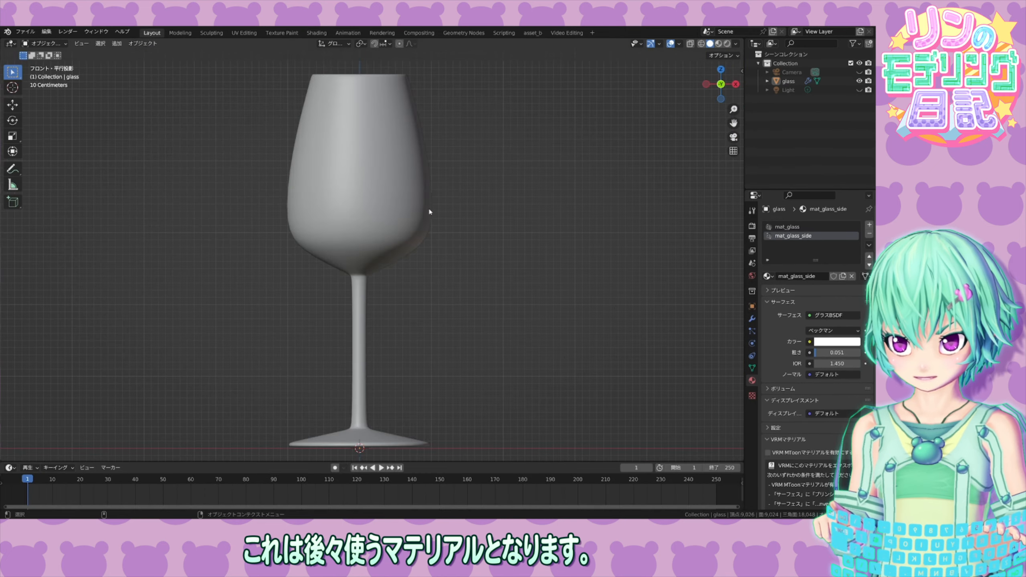
# - Try Cell Fracture on the glass with its default settings
pyautogui.moveTo(416, 216)
pyautogui.keyDown('shift'); pyautogui.mouseDown(button='middle')
pyautogui.moveTo(425, 210)
pyautogui.moveTo(422, 217)
pyautogui.mouseUp(button='middle'); pyautogui.keyUp('shift')
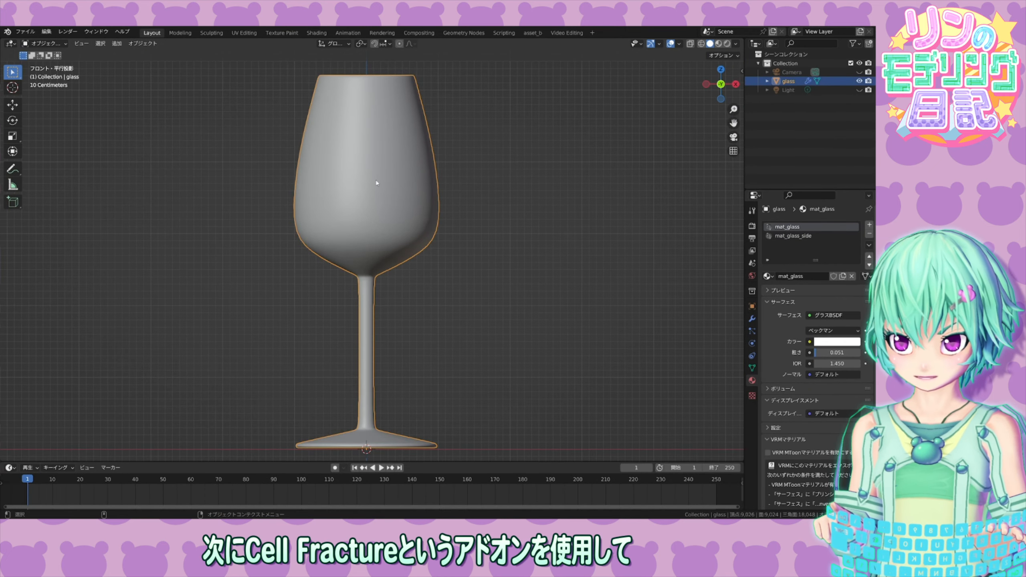
pyautogui.click(116, 44)
pyautogui.moveTo(142, 43)
pyautogui.moveTo(174, 290)
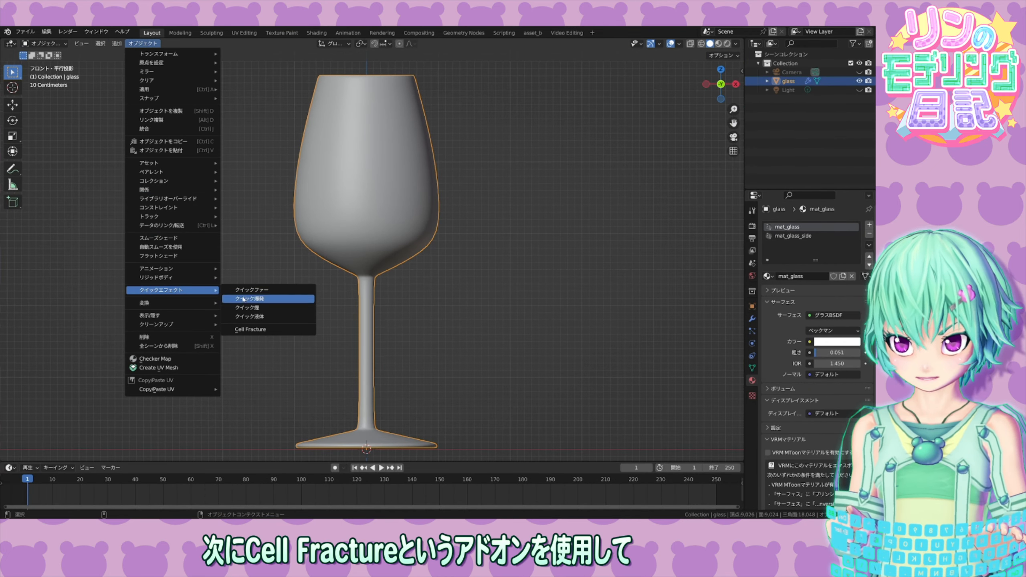
pyautogui.click(277, 329)
pyautogui.click(223, 425)
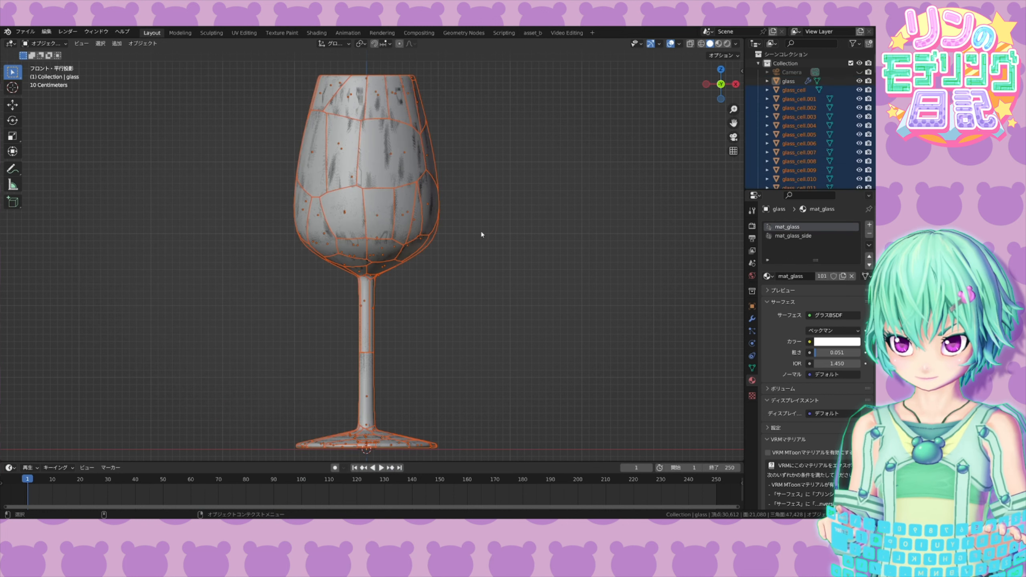
# - Clear the selection and hide the original glass object so only the fractured pieces are shown
pyautogui.click(250, 223)
pyautogui.click(859, 90)
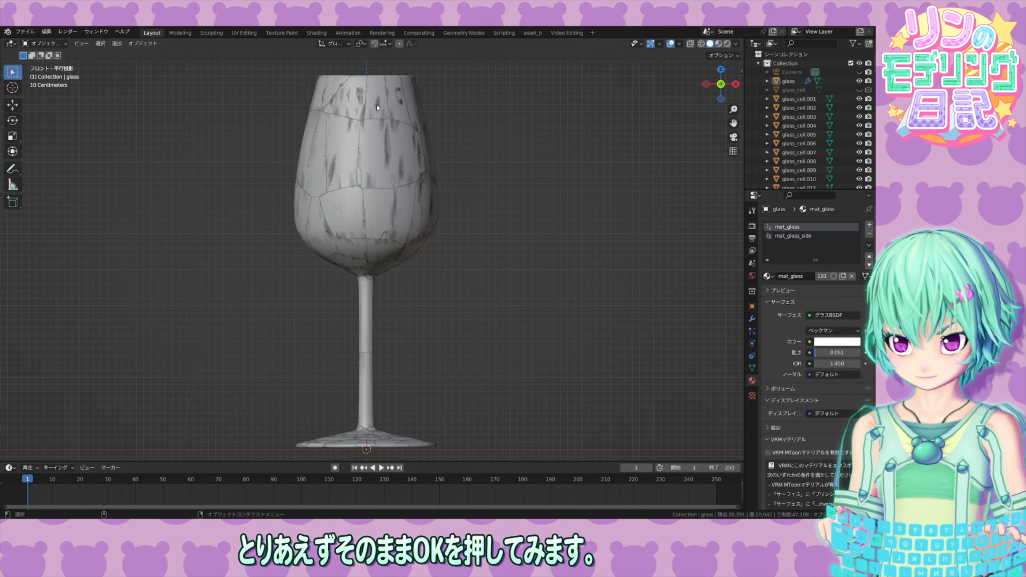
pyautogui.click(859, 90)
pyautogui.click(844, 81)
pyautogui.click(860, 81)
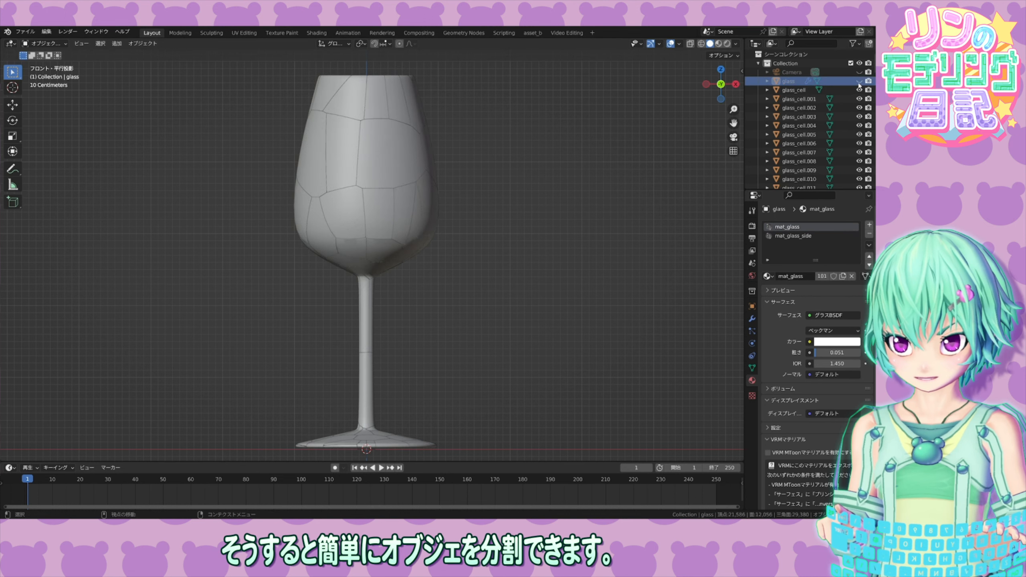
# - Pull one fragment of the bowl's wall out to the side of the glass
pyautogui.moveTo(446, 158); pyautogui.dragTo(457, 201, button='middle')
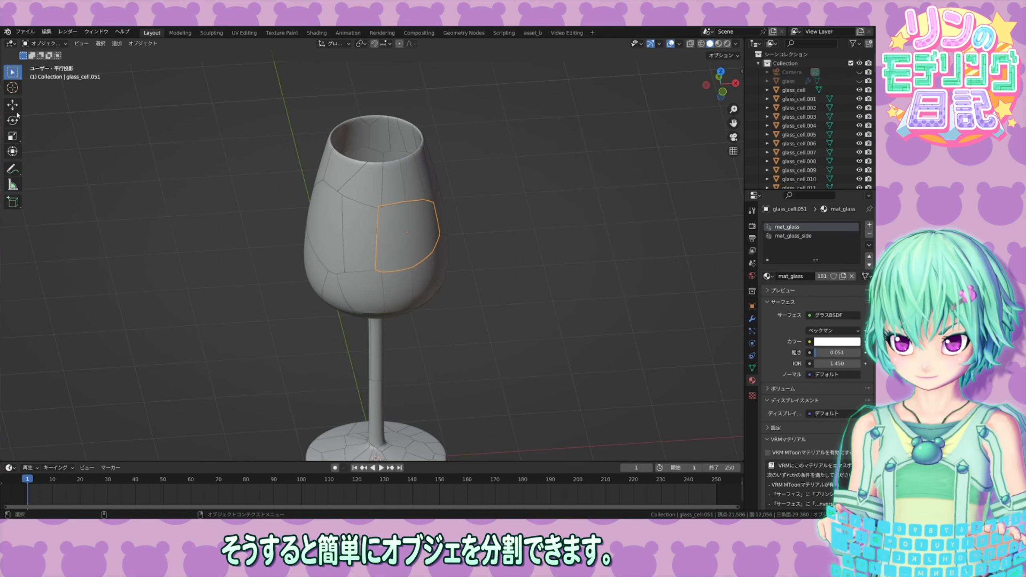
pyautogui.click(13, 105)
pyautogui.moveTo(449, 233); pyautogui.dragTo(515, 231)
pyautogui.moveTo(516, 233); pyautogui.dragTo(676, 277, button='middle')
# - Enter edit mode on the detached fragment and select all its faces to check their assigned material
pyautogui.click(45, 44)
pyautogui.click(44, 65)
pyautogui.scroll(5, 481, 262)
pyautogui.click(550, 207)
pyautogui.press('a')
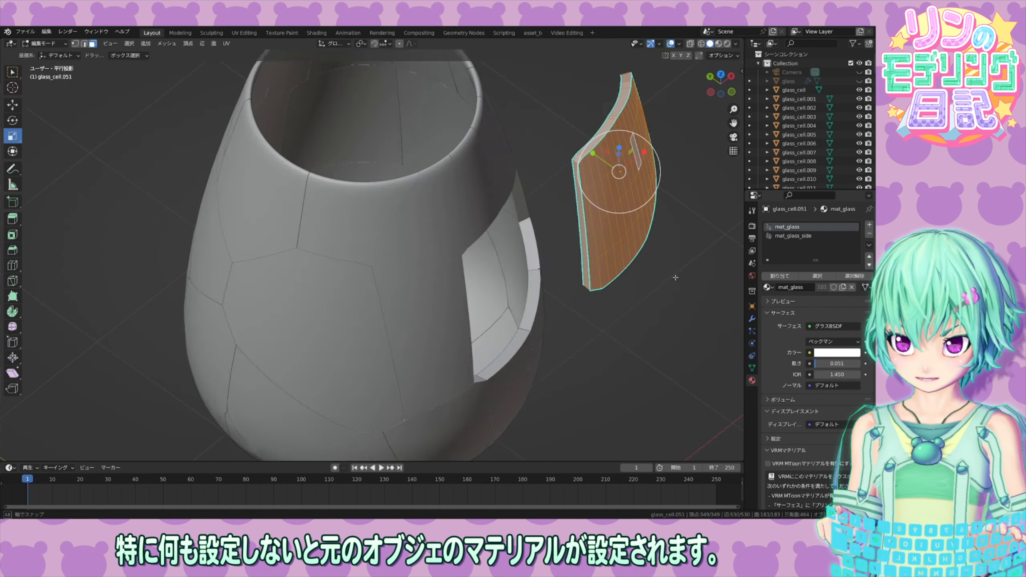
# - Leave edit mode and undo the test fracture of the glass
pyautogui.press('Tab')
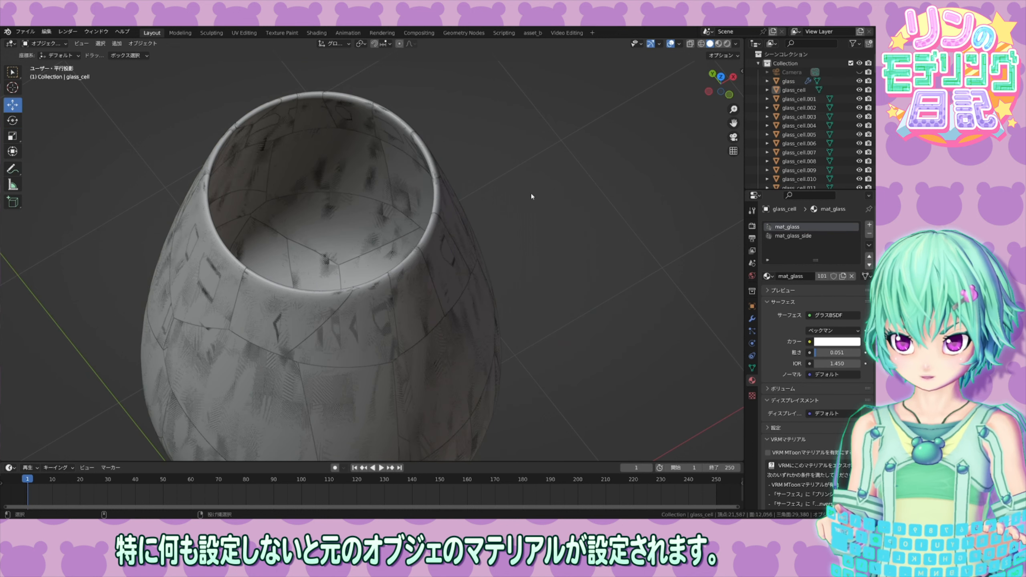
pyautogui.hotkey('ctrl', 'z')
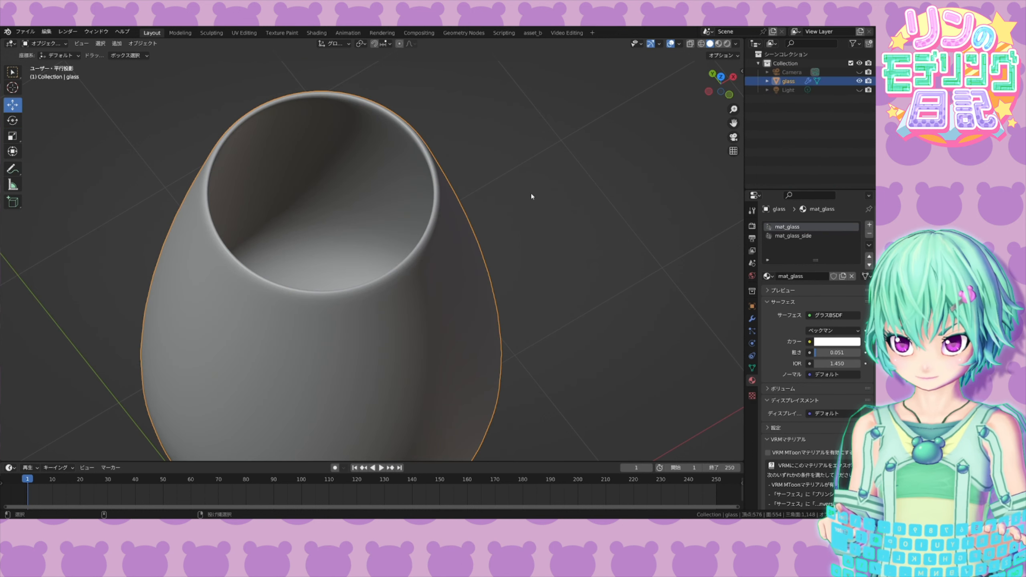
# - Run Cell Fracture on the glass with a source limit of 100 and the material index set to 1
pyautogui.click(143, 43)
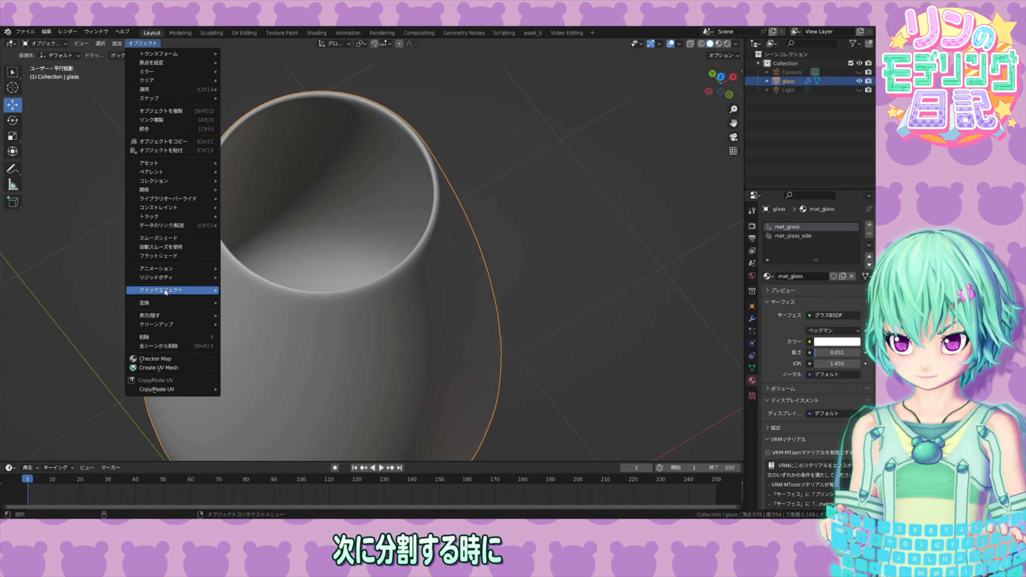
pyautogui.moveTo(172, 291)
pyautogui.click(251, 332)
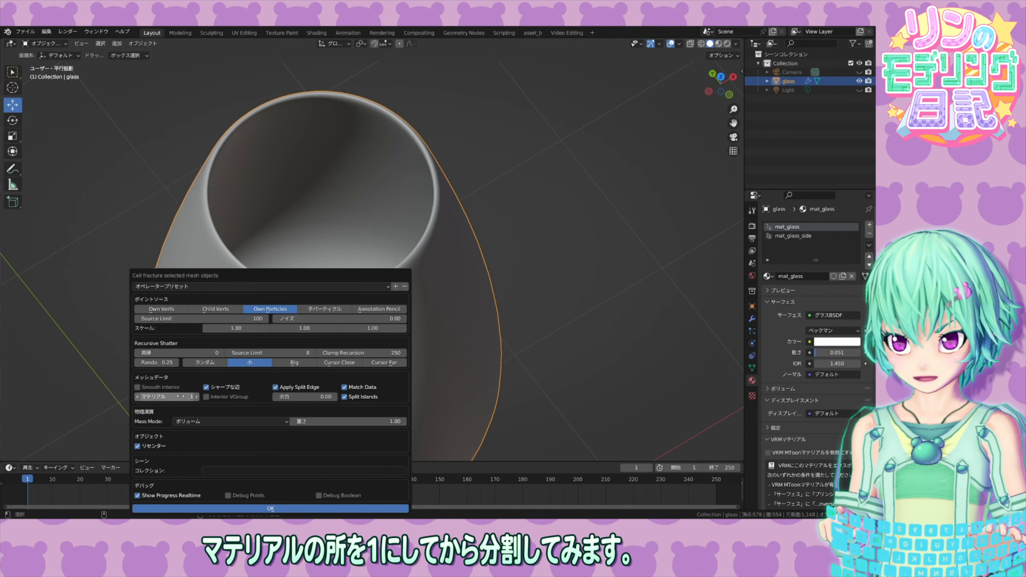
pyautogui.click(270, 508)
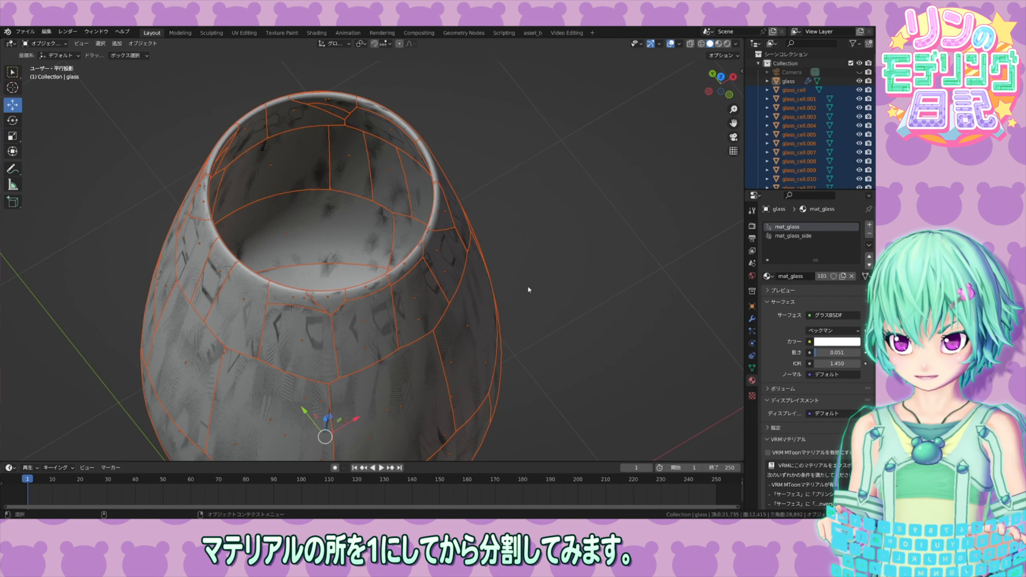
# - Hide the original glass and move one wall fragment out of the bowl by about 0.49 m
pyautogui.click(787, 82)
pyautogui.click(859, 82)
pyautogui.moveTo(467, 326); pyautogui.dragTo(554, 311)
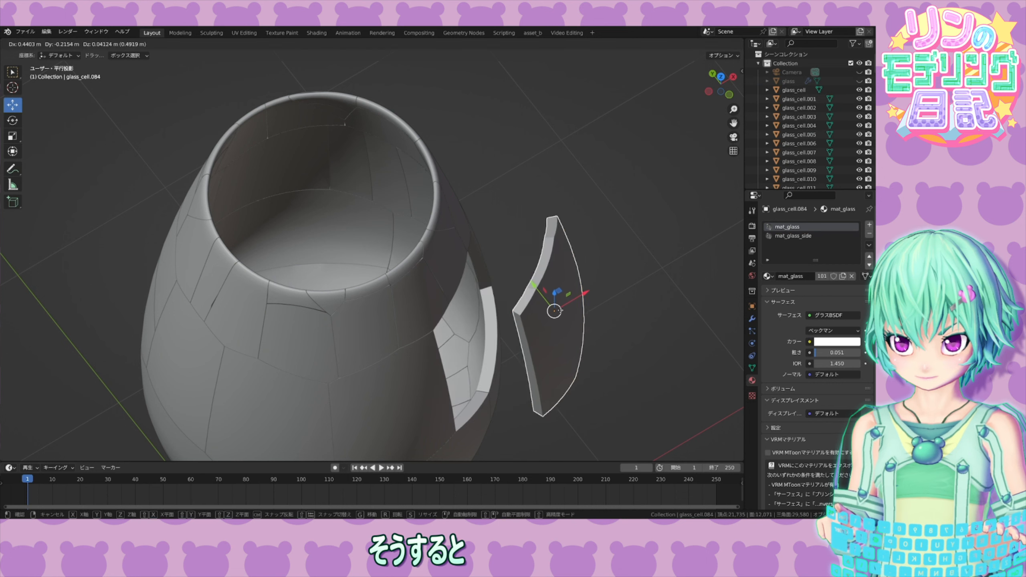
# - In edit mode, select the fragment's faces by material slot to examine which material its cut sides use
pyautogui.click(46, 43)
pyautogui.click(50, 63)
pyautogui.click(821, 278)
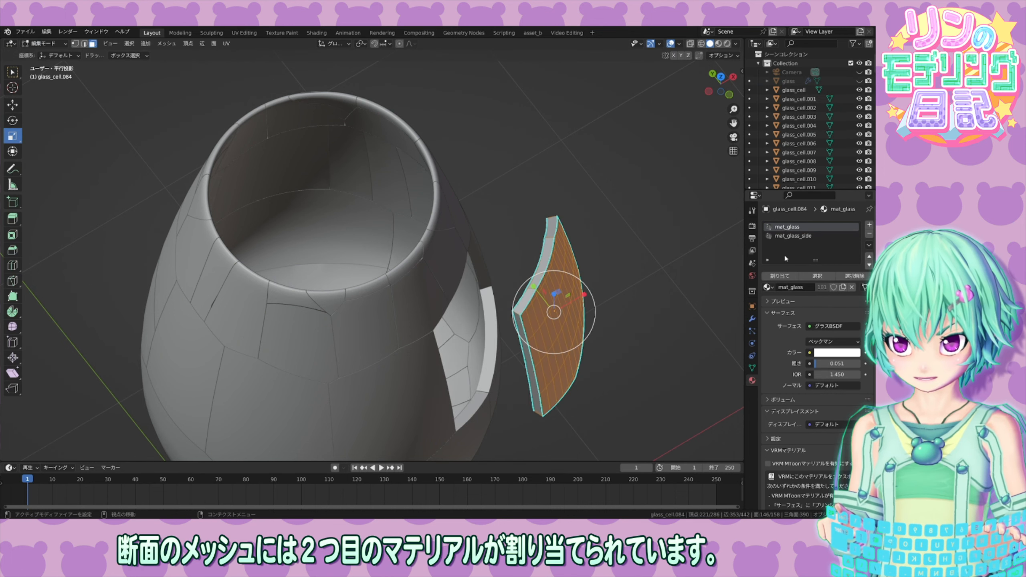
pyautogui.click(720, 289)
pyautogui.click(816, 277)
pyautogui.moveTo(667, 267); pyautogui.dragTo(618, 318, button='middle')
pyautogui.click(564, 273)
# - Undo the fragment inspection, the fragment's move and the Cell Fracture on the glass
pyautogui.hotkey('ctrl', 'z')
pyautogui.hotkey('ctrl', 'z')
pyautogui.hotkey('ctrl', 'z')
pyautogui.hotkey('ctrl', 'z')
pyautogui.hotkey('ctrl', 'z')
pyautogui.hotkey('ctrl', 'z')
pyautogui.hotkey('ctrl', 'z')
pyautogui.hotkey('ctrl', 'z')
pyautogui.scroll(-5, 511, 268)
pyautogui.moveTo(511, 269); pyautogui.dragTo(494, 249, button='middle')
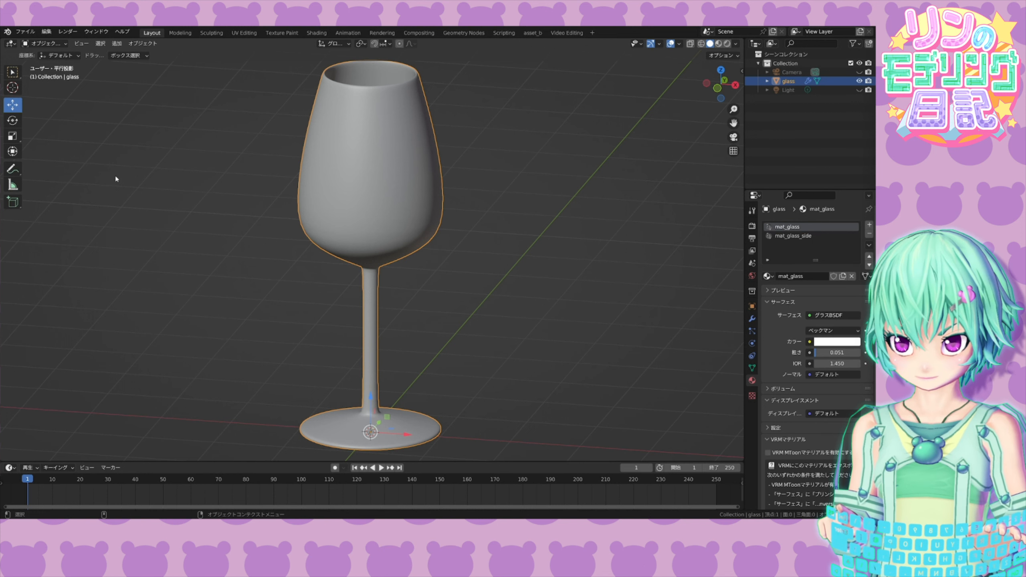
# - Try Cell Fracture on the glass with source limit 5 and material index 1, then undo it
pyautogui.click(143, 43)
pyautogui.moveTo(190, 290)
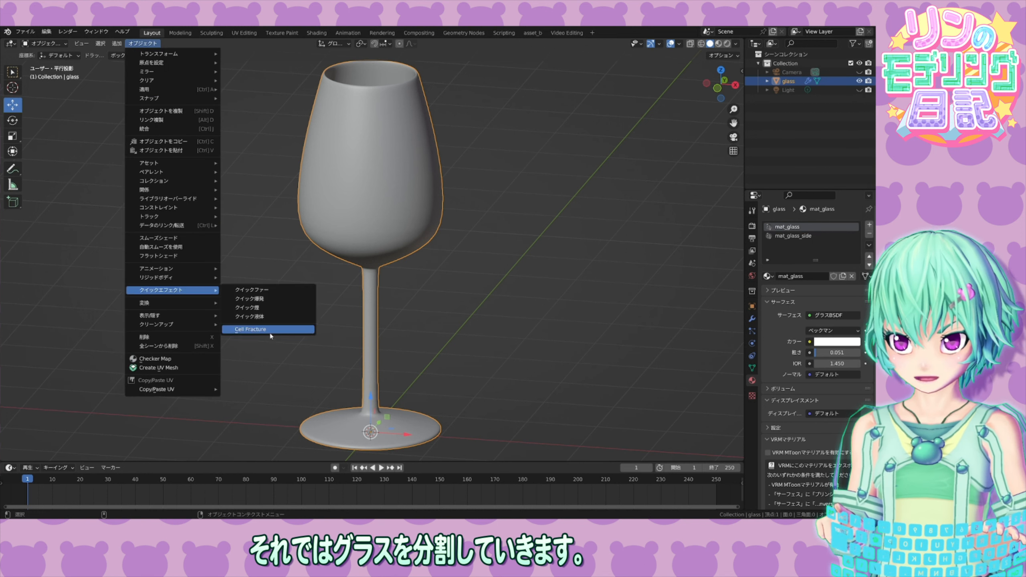
pyautogui.click(259, 332)
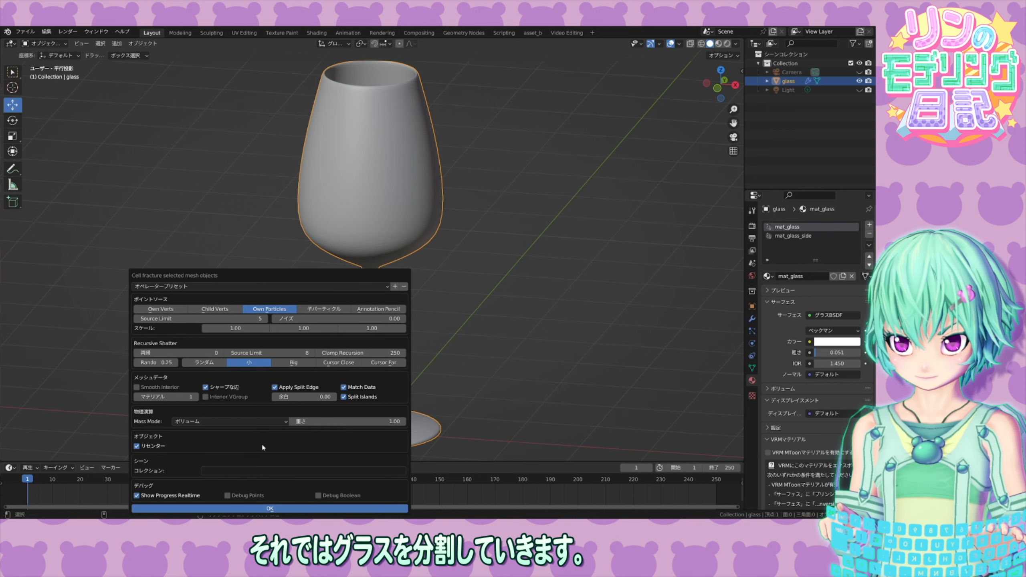
pyautogui.click(270, 509)
pyautogui.moveTo(518, 280); pyautogui.dragTo(465, 262, button='middle')
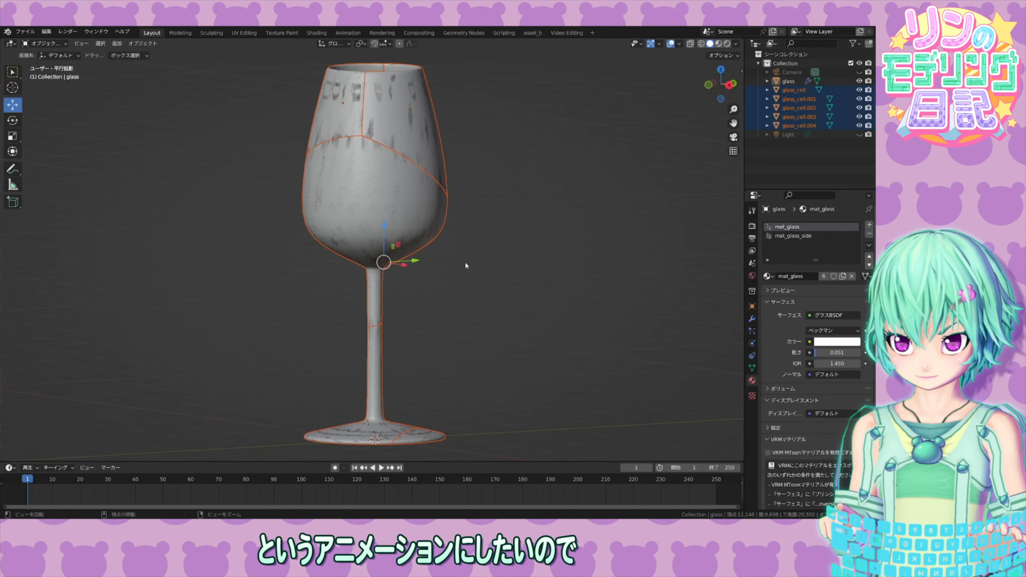
pyautogui.hotkey('ctrl', 'z')
# - Repeat Cell Fracture on the whole glass with source limit 5 and undo the attempt again
pyautogui.click(143, 43)
pyautogui.moveTo(173, 291)
pyautogui.click(264, 330)
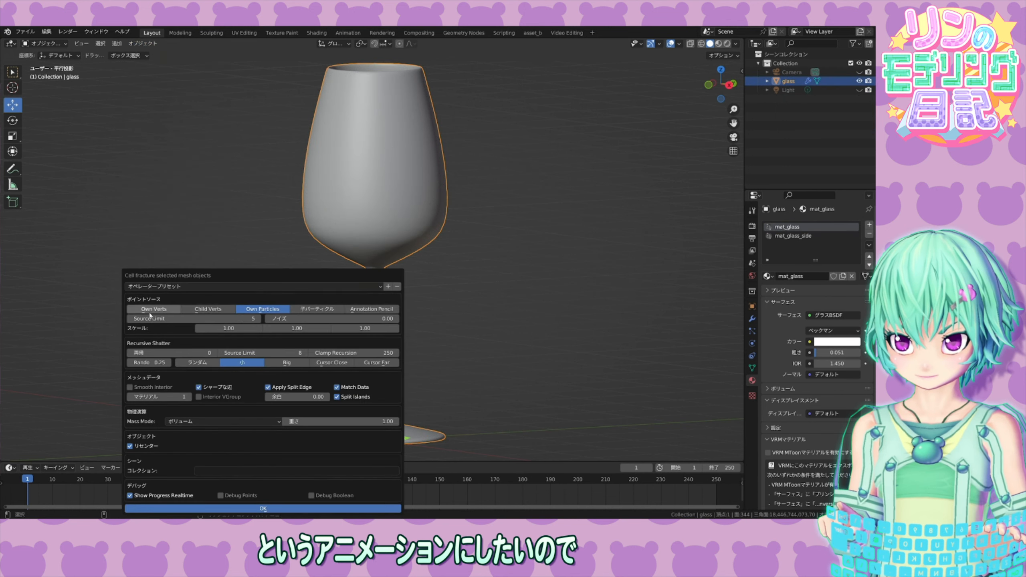
pyautogui.click(178, 441)
pyautogui.moveTo(482, 312); pyautogui.dragTo(279, 304, button='middle')
pyautogui.hotkey('ctrl', 'z')
# - Run Cell Fracture on the glass with the source limit lowered to 4 and material index 1
pyautogui.click(143, 43)
pyautogui.moveTo(174, 290)
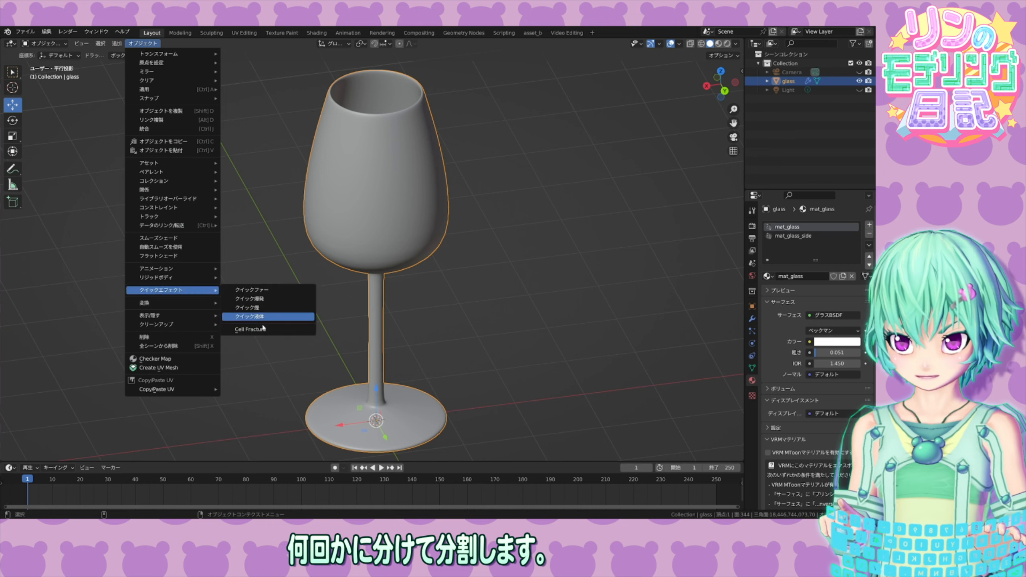
pyautogui.click(264, 329)
pyautogui.click(135, 319)
pyautogui.click(269, 508)
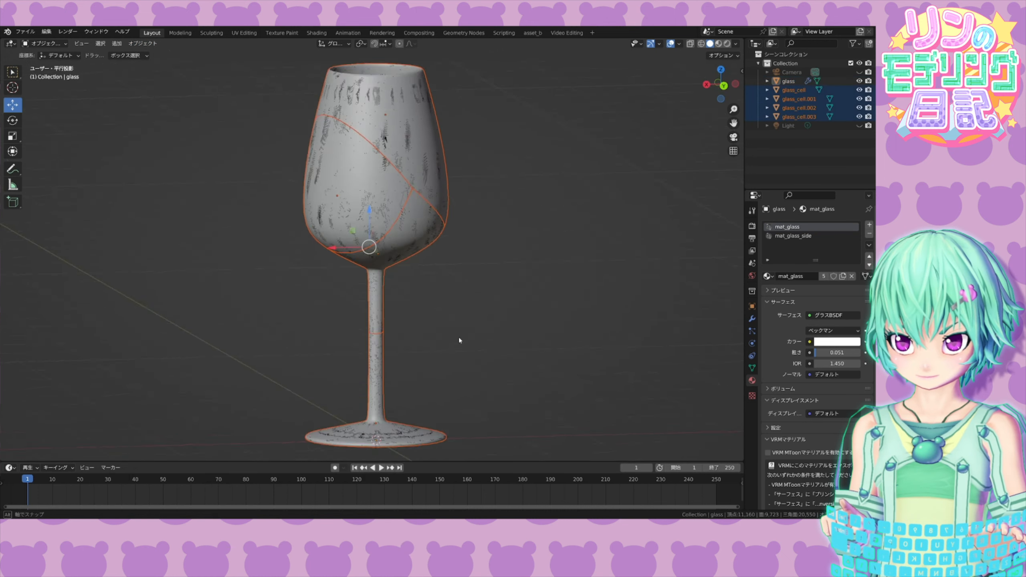
# - Hide the original glass object in the viewport and exclude it from rendering
pyautogui.moveTo(617, 296); pyautogui.dragTo(383, 331, button='middle')
pyautogui.click(860, 81)
pyautogui.click(869, 81)
pyautogui.click(798, 90)
pyautogui.keyDown('alt'); pyautogui.moveTo(536, 195); pyautogui.dragTo(583, 191); pyautogui.keyUp('alt')
# - Select the large upper bowl piece and split it with Cell Fracture using source limit 6 and material index 1
pyautogui.click(354, 139)
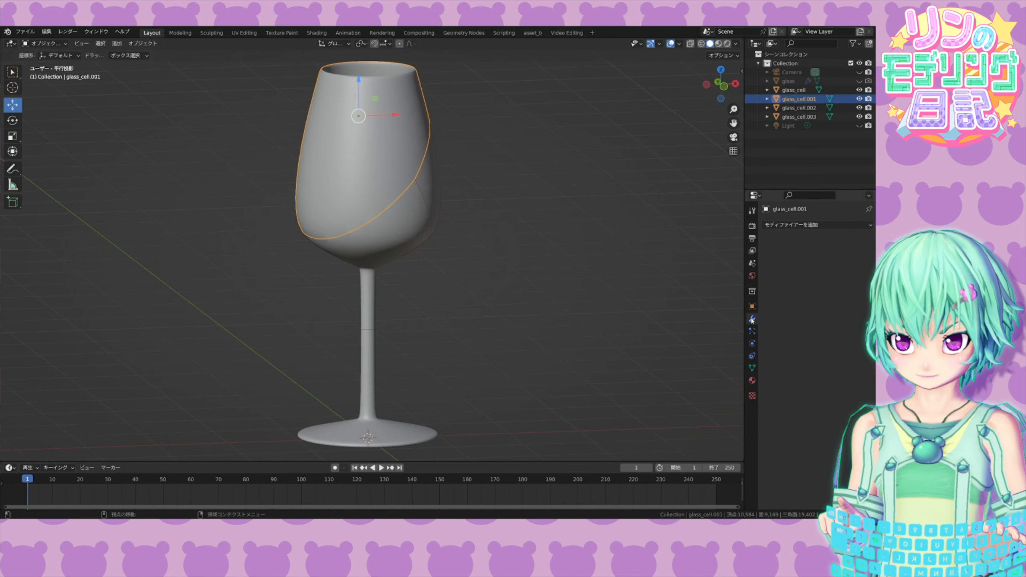
pyautogui.keyDown('alt'); pyautogui.moveTo(600, 242); pyautogui.dragTo(123, 75); pyautogui.keyUp('alt')
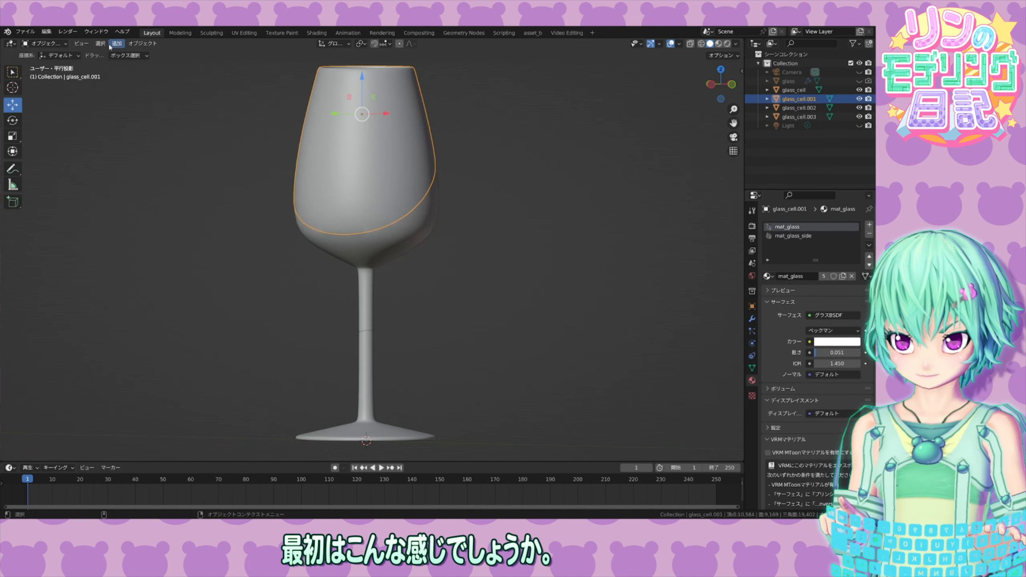
pyautogui.click(142, 43)
pyautogui.moveTo(207, 298)
pyautogui.click(289, 328)
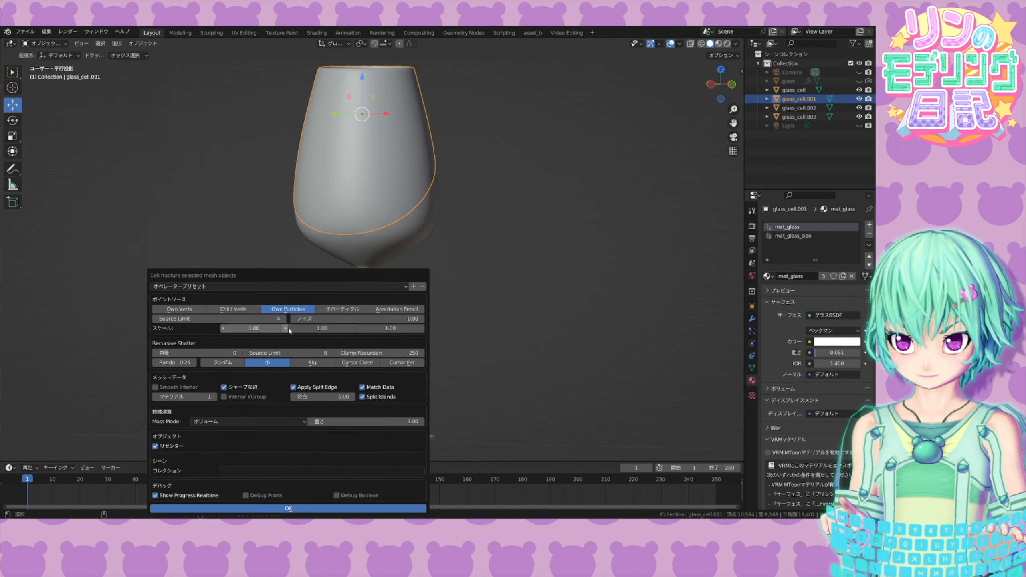
pyautogui.moveTo(302, 431); pyautogui.dragTo(219, 367)
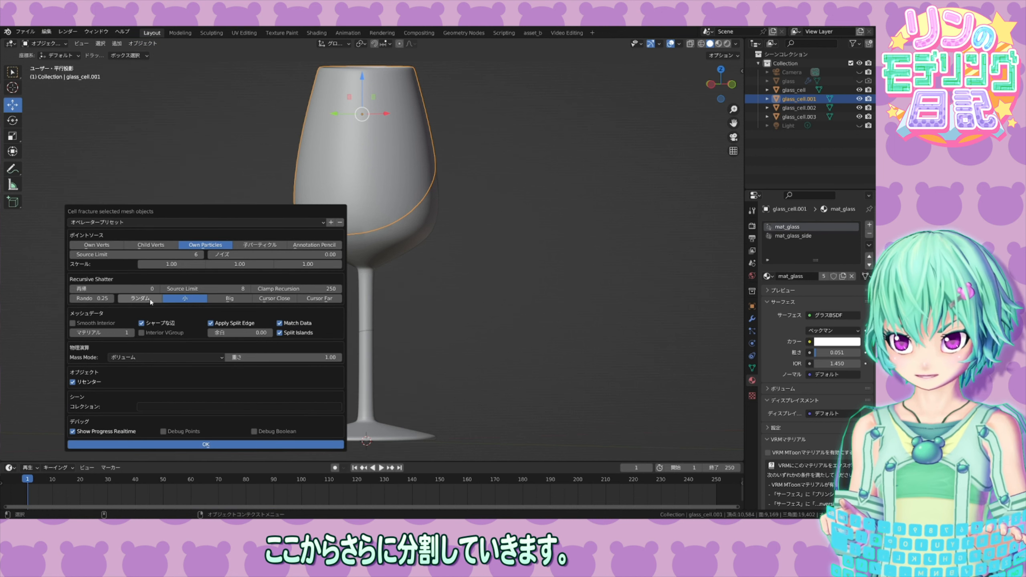
pyautogui.click(205, 444)
# - Select the piece joining the lower bowl and upper stem and try splitting it with Cell Fracture
pyautogui.moveTo(383, 305); pyautogui.dragTo(447, 276, button='middle')
pyautogui.click(408, 238)
pyautogui.click(142, 43)
pyautogui.moveTo(215, 290)
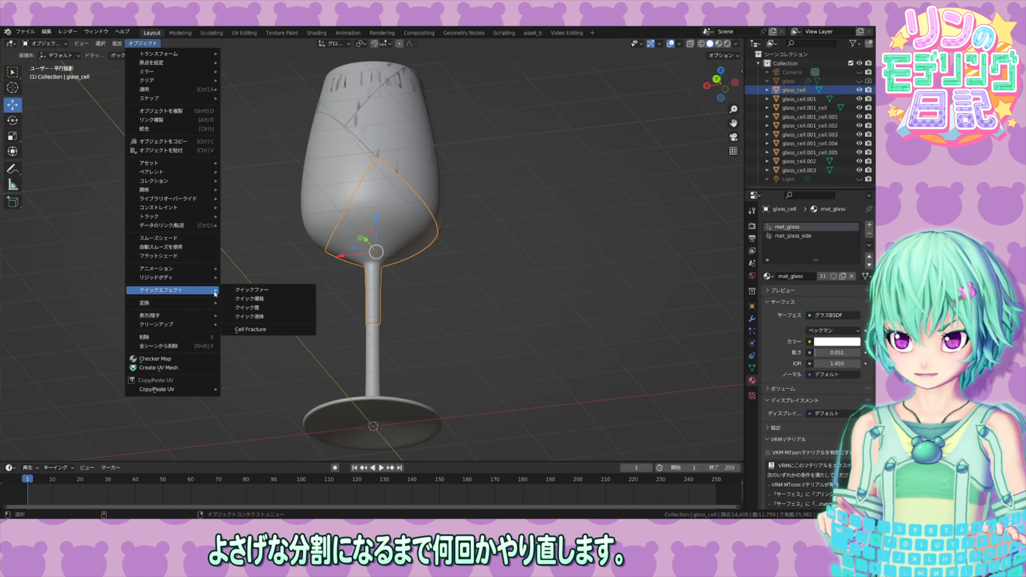
pyautogui.click(247, 330)
pyautogui.click(269, 509)
pyautogui.moveTo(432, 360); pyautogui.dragTo(457, 389, button='middle')
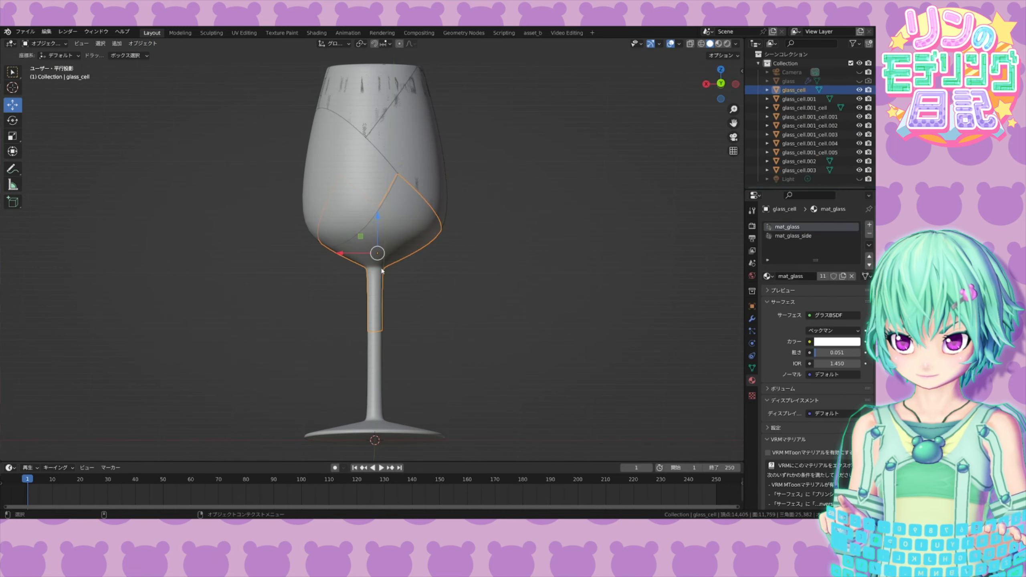
# - Try Cell Fracture on the lower bowl and stem piece with source limit 6, noise 0.5 and material index 1
pyautogui.click(142, 44)
pyautogui.moveTo(210, 290)
pyautogui.click(282, 329)
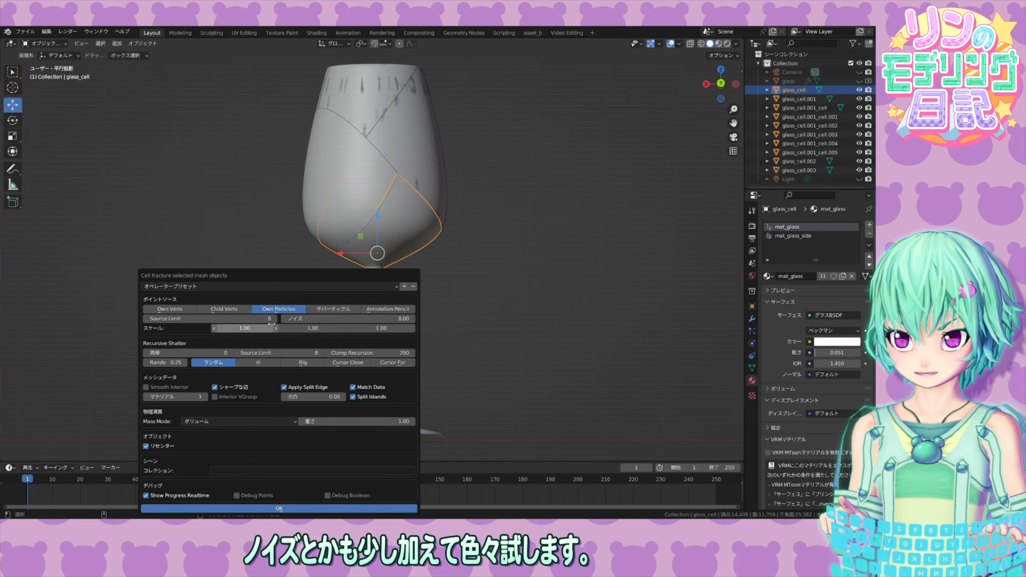
pyautogui.write('0.5')
pyautogui.press('Return')
pyautogui.moveTo(291, 413); pyautogui.dragTo(184, 328)
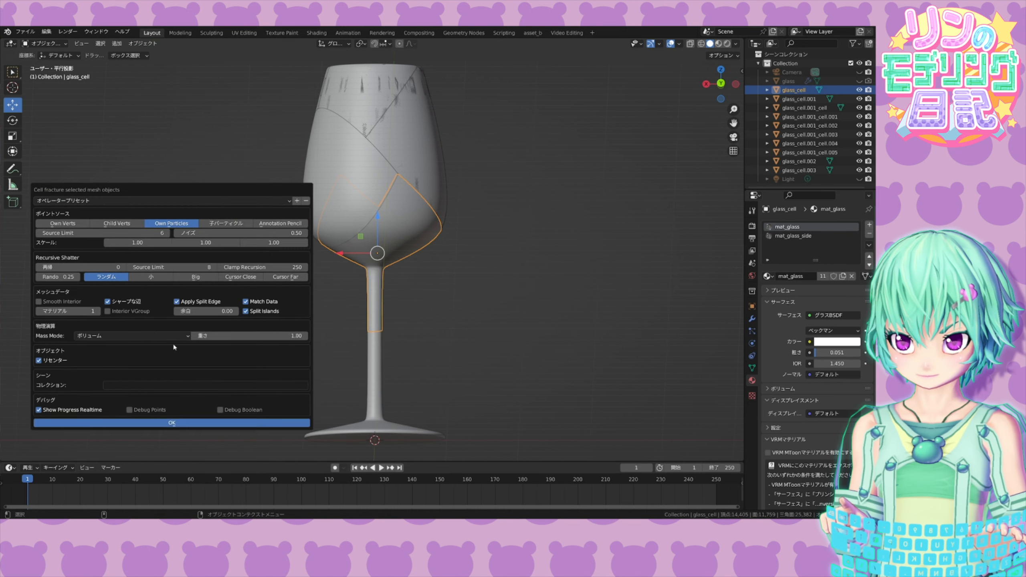
pyautogui.click(172, 423)
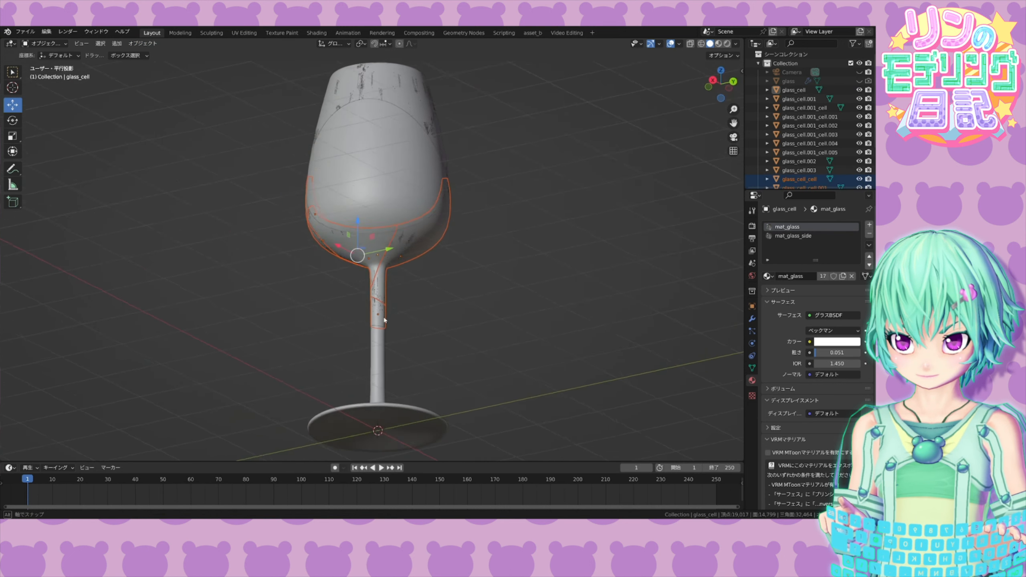
# - Rerun Cell Fracture on the lower bowl and stem piece twice at noise 0.50, undoing each attempt
pyautogui.click(142, 44)
pyautogui.click(286, 332)
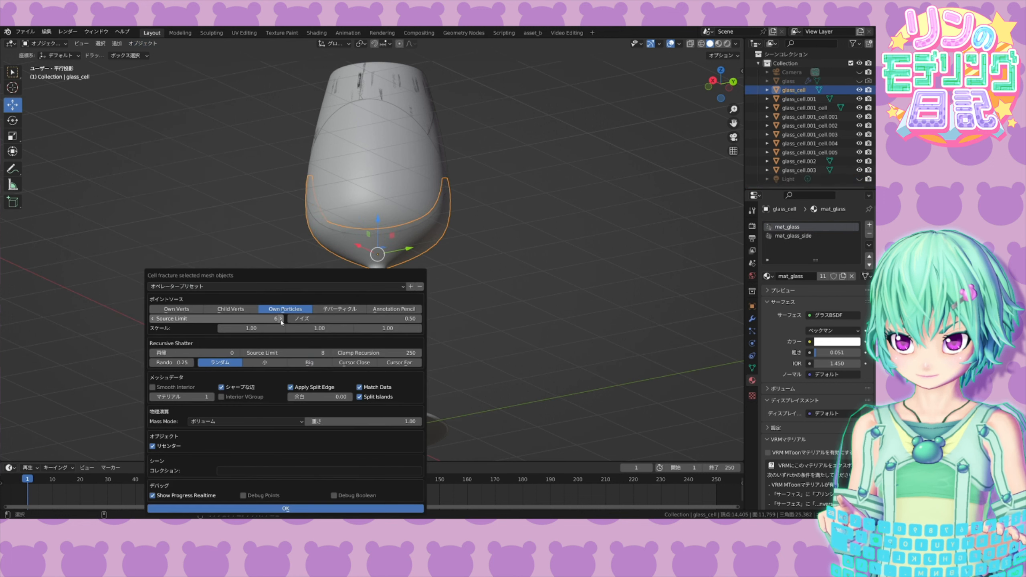
pyautogui.click(243, 508)
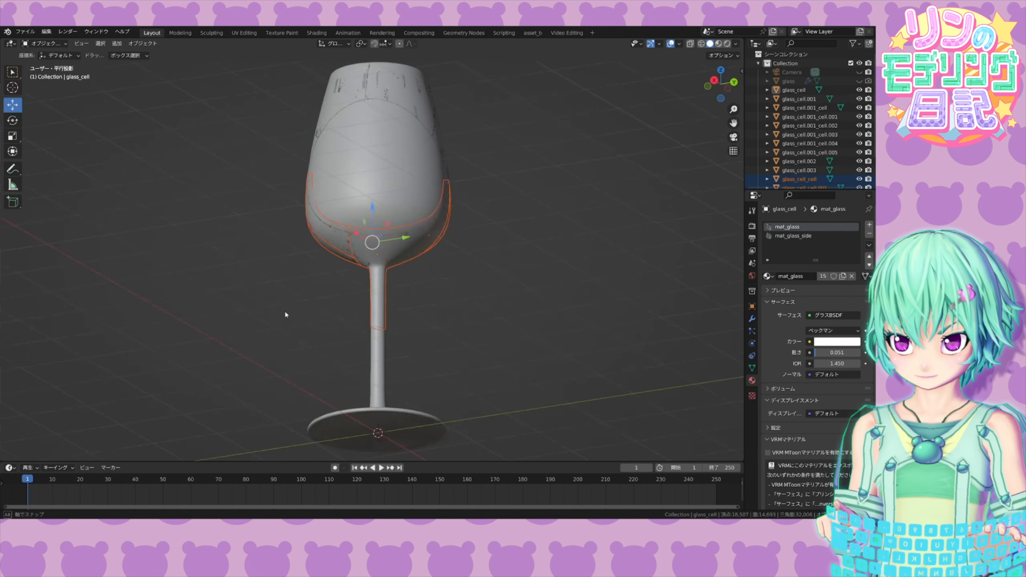
pyautogui.hotkey('ctrl', 'z')
pyautogui.click(143, 43)
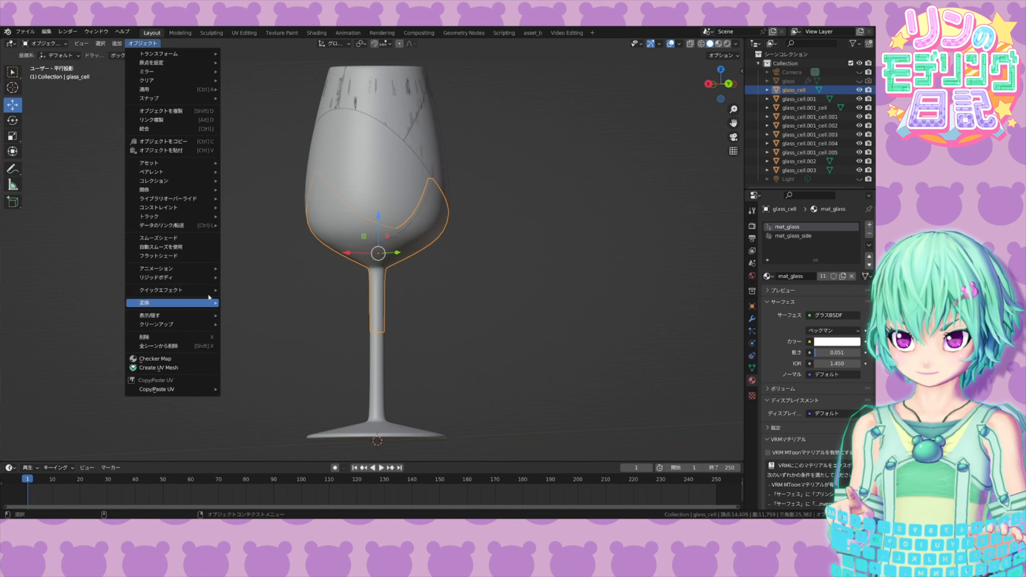
pyautogui.moveTo(173, 304)
pyautogui.click(286, 332)
pyautogui.click(276, 508)
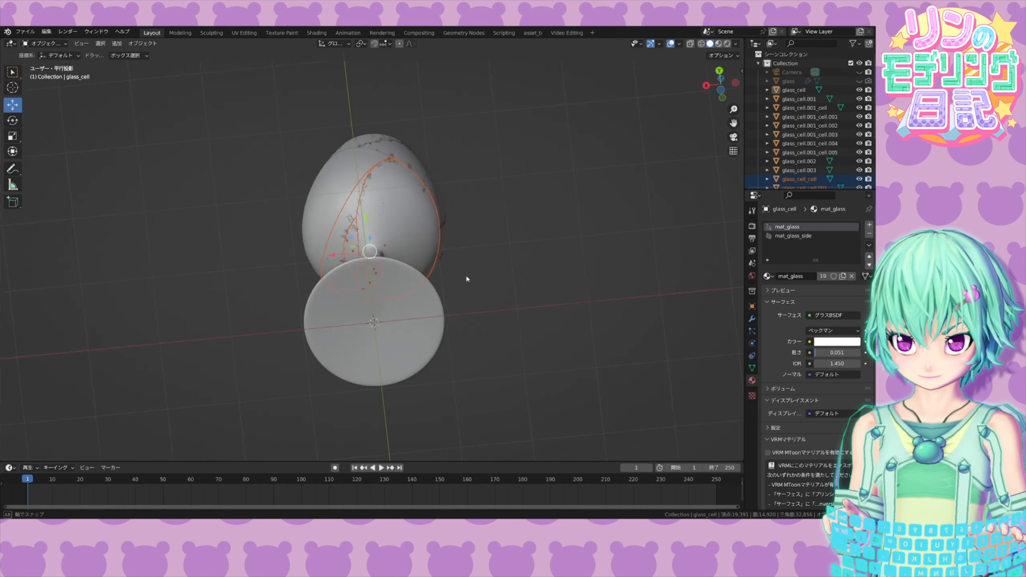
pyautogui.hotkey('ctrl', 'z')
# - Try Cell Fracture on the same piece with source limit 7 and noise 0.50, and undo it
pyautogui.click(143, 43)
pyautogui.moveTo(210, 290)
pyautogui.click(267, 293)
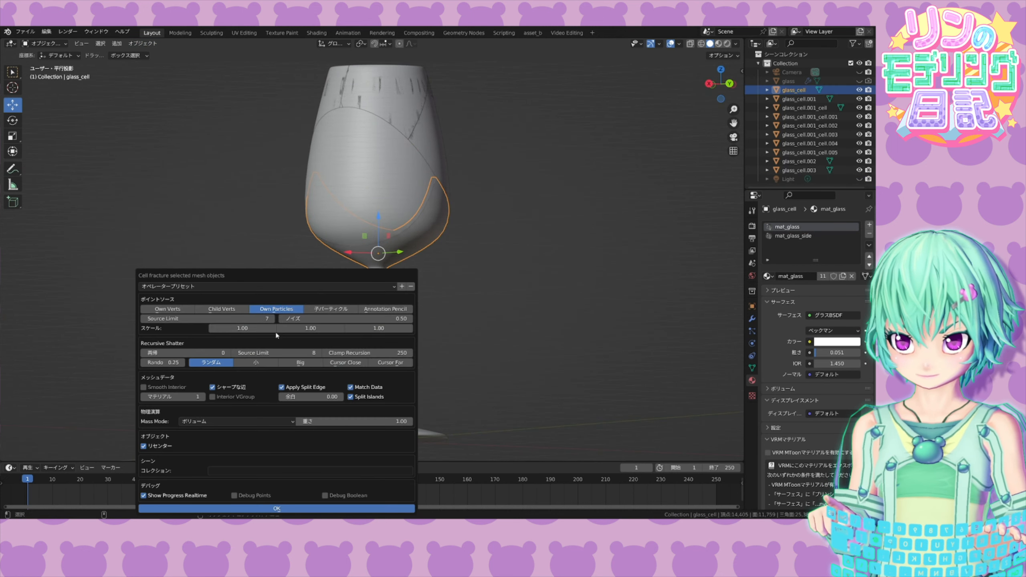
pyautogui.click(276, 509)
pyautogui.moveTo(500, 323); pyautogui.dragTo(468, 307, button='middle')
pyautogui.hotkey('ctrl', 'z')
# - Make another Cell Fracture attempt on the lower bowl and stem piece and undo the split
pyautogui.click(143, 43)
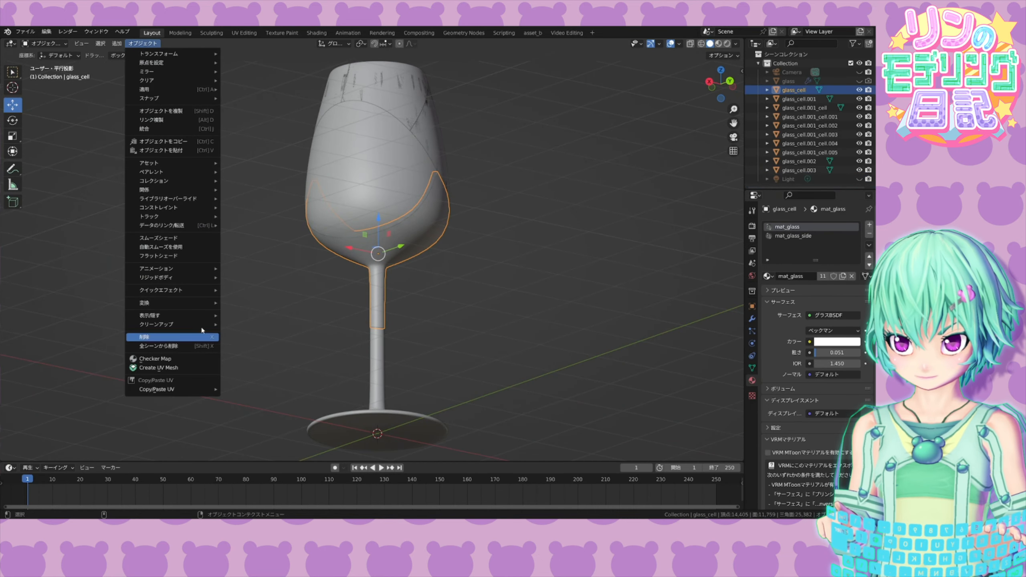
pyautogui.moveTo(202, 288)
pyautogui.click(267, 308)
pyautogui.click(321, 508)
pyautogui.moveTo(422, 343); pyautogui.dragTo(399, 287, button='middle')
pyautogui.hotkey('ctrl', 'z')
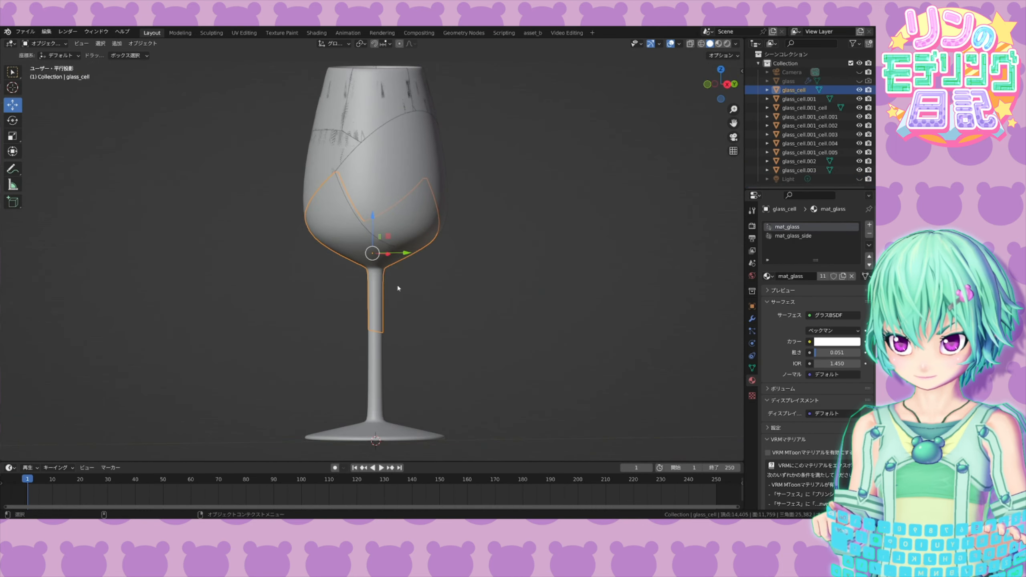
# - Split the lower bowl and stem piece with Cell Fracture using noise 0.30 and material index 1
pyautogui.click(142, 43)
pyautogui.moveTo(212, 290)
pyautogui.click(273, 330)
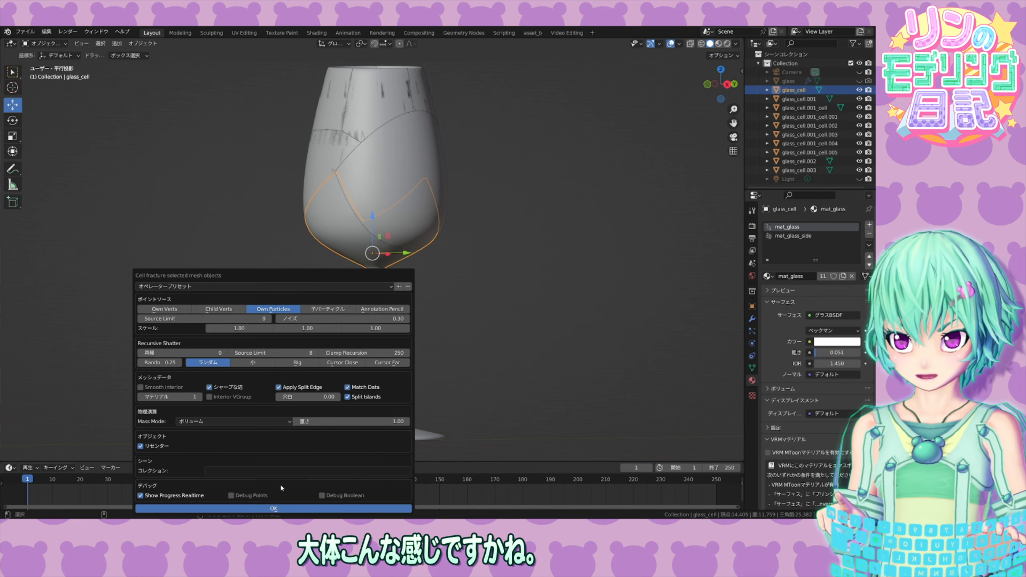
pyautogui.click(279, 509)
pyautogui.moveTo(493, 275); pyautogui.dragTo(334, 299, button='middle')
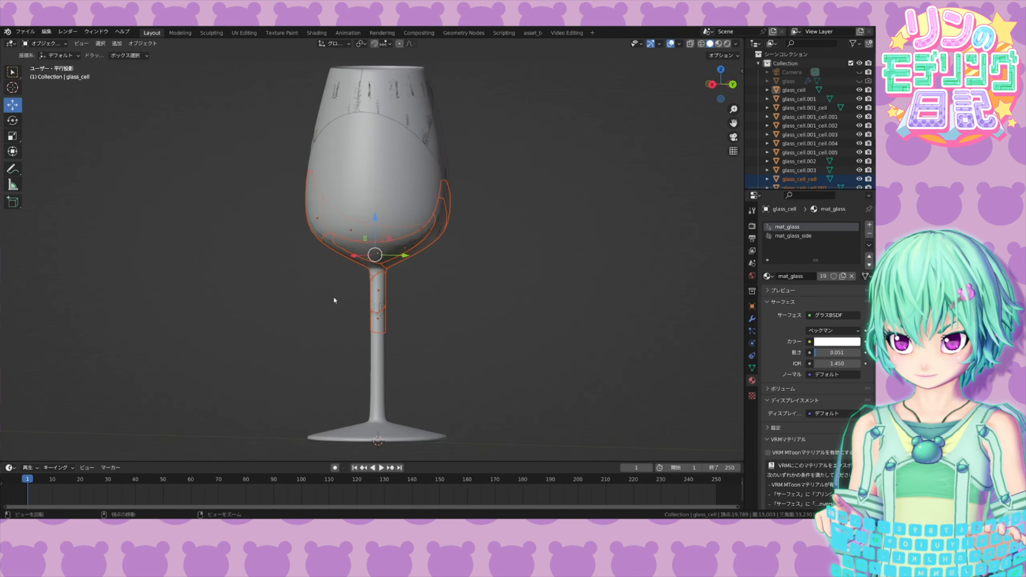
# - Split the large side piece of the bowl with Cell Fracture using source limit 30, noise 0.30 and material index 1
pyautogui.click(343, 229)
pyautogui.moveTo(347, 230); pyautogui.dragTo(457, 251, button='middle')
pyautogui.click(143, 43)
pyautogui.moveTo(210, 290)
pyautogui.click(261, 329)
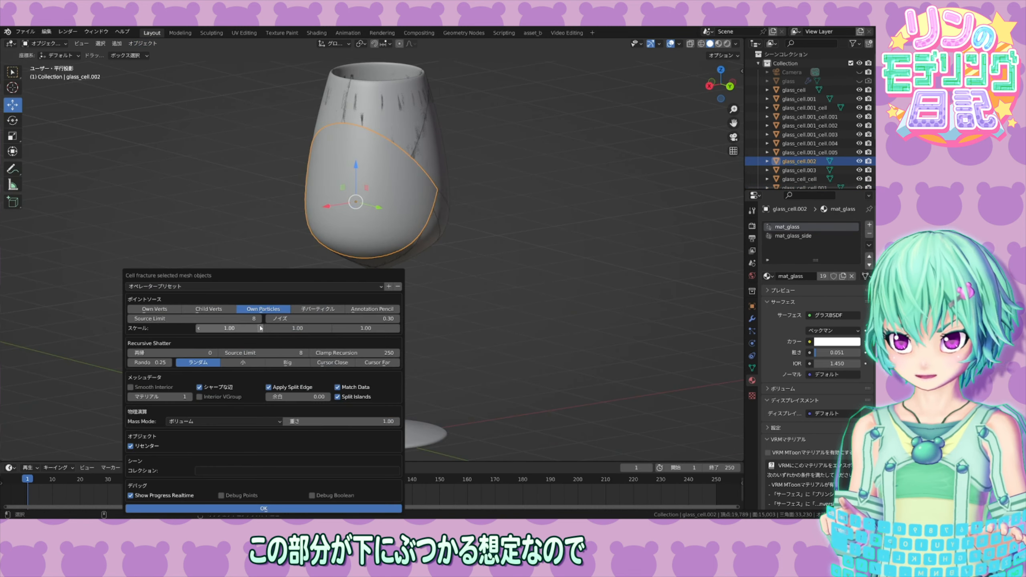
pyautogui.write('30')
pyautogui.press('Return')
pyautogui.click(248, 509)
# - Select the base and lower stem piece and split it with Cell Fracture
pyautogui.keyDown('alt'); pyautogui.moveTo(329, 318); pyautogui.dragTo(445, 283); pyautogui.keyUp('alt')
pyautogui.click(340, 320)
pyautogui.click(142, 43)
pyautogui.moveTo(194, 278)
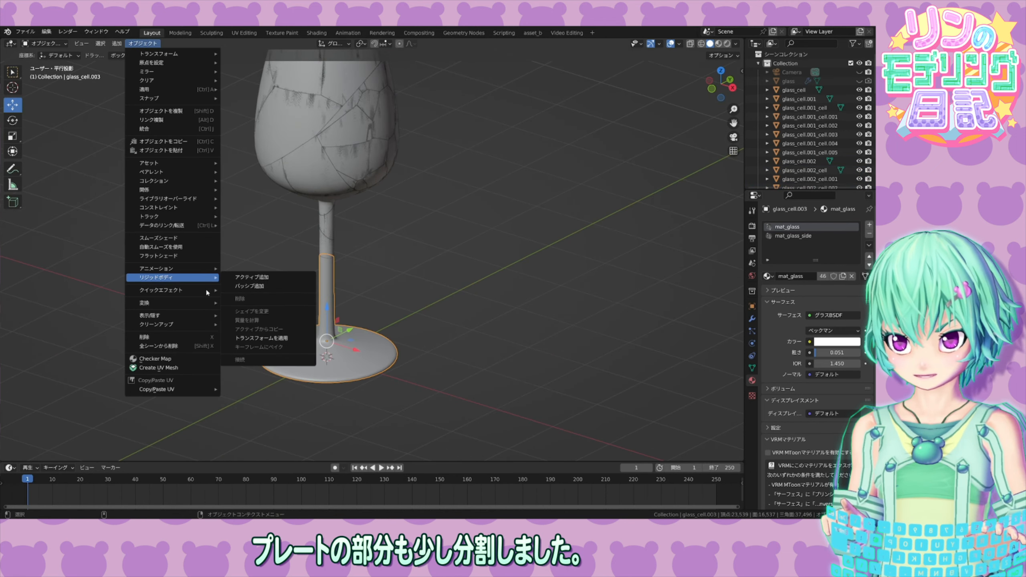
pyautogui.click(257, 304)
pyautogui.click(273, 508)
pyautogui.moveTo(364, 384); pyautogui.dragTo(508, 295, button='middle')
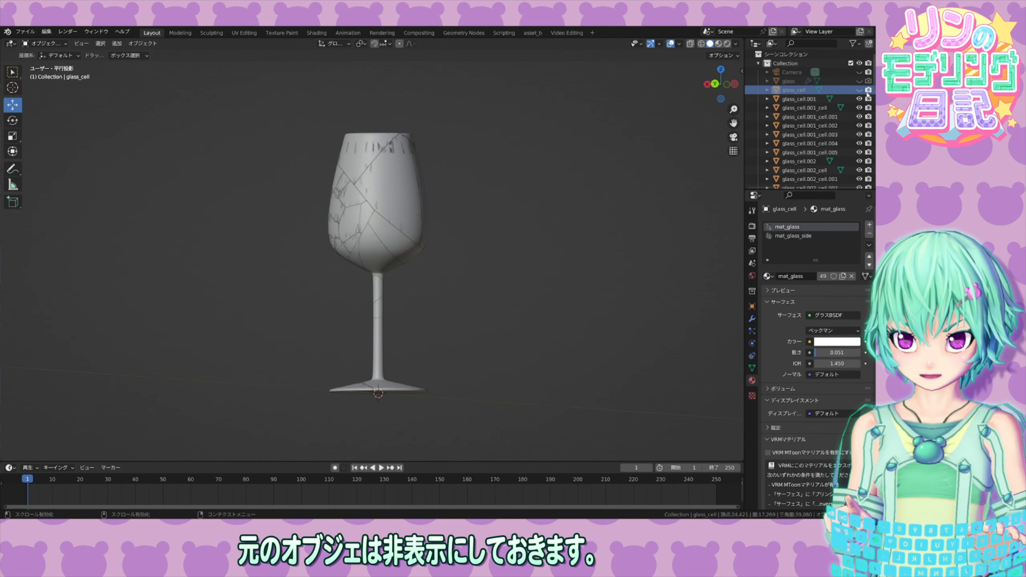
# - Hide the unsplit pieces glass_cell and glass_cell.001 to .003 in the viewport and exclude them from rendering
pyautogui.click(868, 91)
pyautogui.moveTo(445, 202); pyautogui.dragTo(485, 223, button='middle')
pyautogui.click(799, 99)
pyautogui.press('h')
pyautogui.click(868, 99)
pyautogui.click(799, 161)
pyautogui.moveTo(453, 263); pyautogui.dragTo(474, 247, button='middle')
pyautogui.scroll(-14, 798, 161)
pyautogui.moveTo(550, 227); pyautogui.dragTo(491, 304, button='middle')
pyautogui.click(794, 151)
pyautogui.click(859, 151)
pyautogui.click(868, 151)
# - Select all visible glass shards and move them into a new collection named Collection 2
pyautogui.scroll(-5, 798, 161)
pyautogui.click(799, 133)
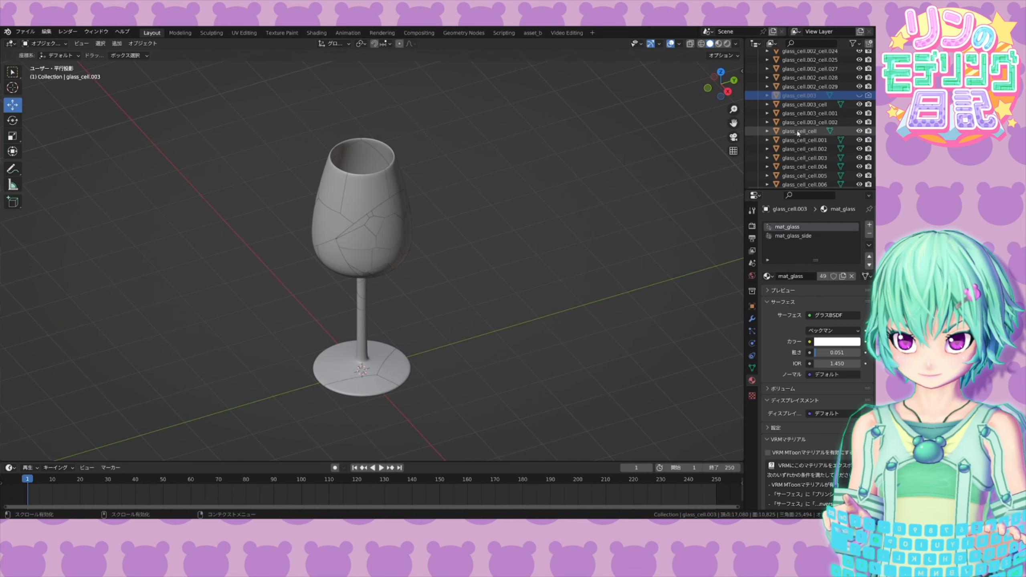
pyautogui.moveTo(586, 251); pyautogui.dragTo(625, 190, button='middle')
pyautogui.scroll(-2, 808, 159)
pyautogui.moveTo(451, 223); pyautogui.dragTo(501, 218, button='middle')
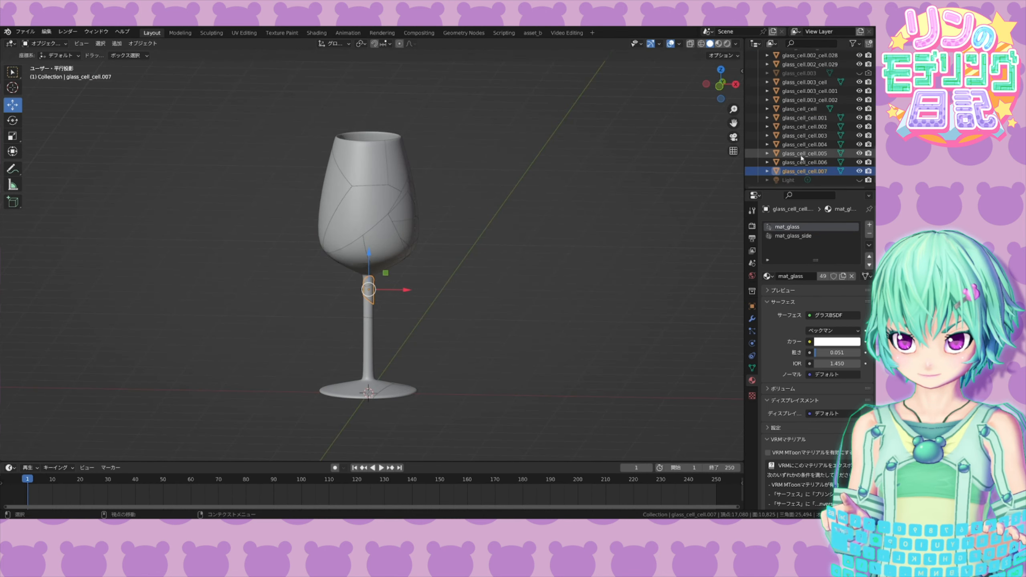
pyautogui.press('a')
pyautogui.moveTo(468, 162); pyautogui.dragTo(654, 163, button='middle')
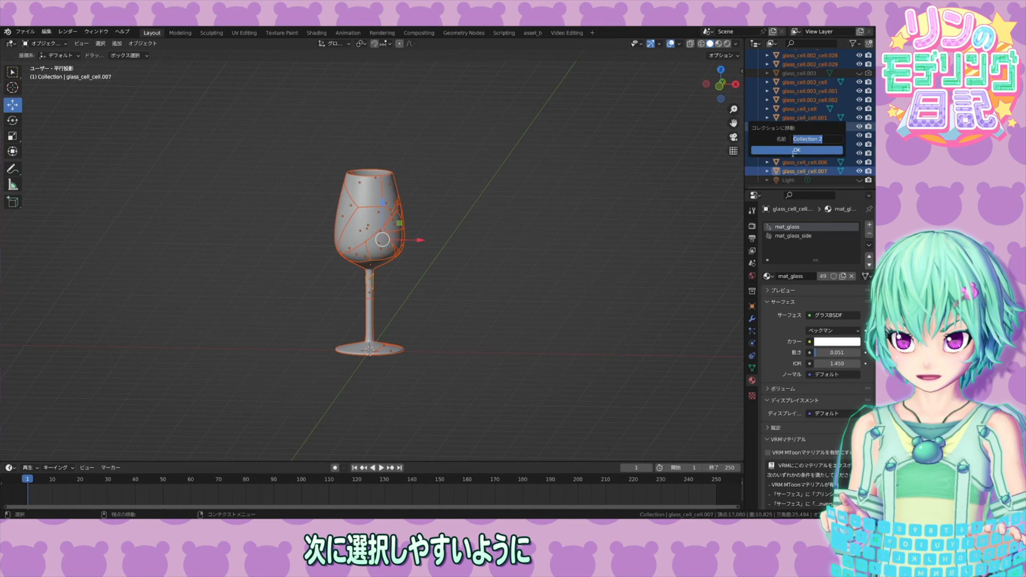
pyautogui.click(793, 150)
pyautogui.click(559, 201)
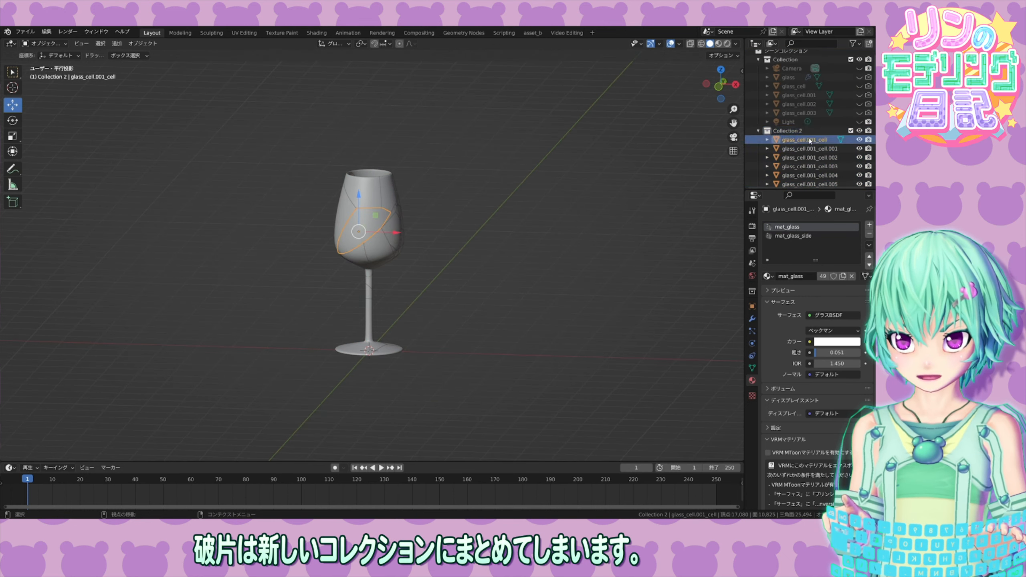
# - Select every shard in Collection 2 and make them all active rigid bodies
pyautogui.scroll(-10, 809, 140)
pyautogui.moveTo(453, 244); pyautogui.dragTo(486, 246, button='middle')
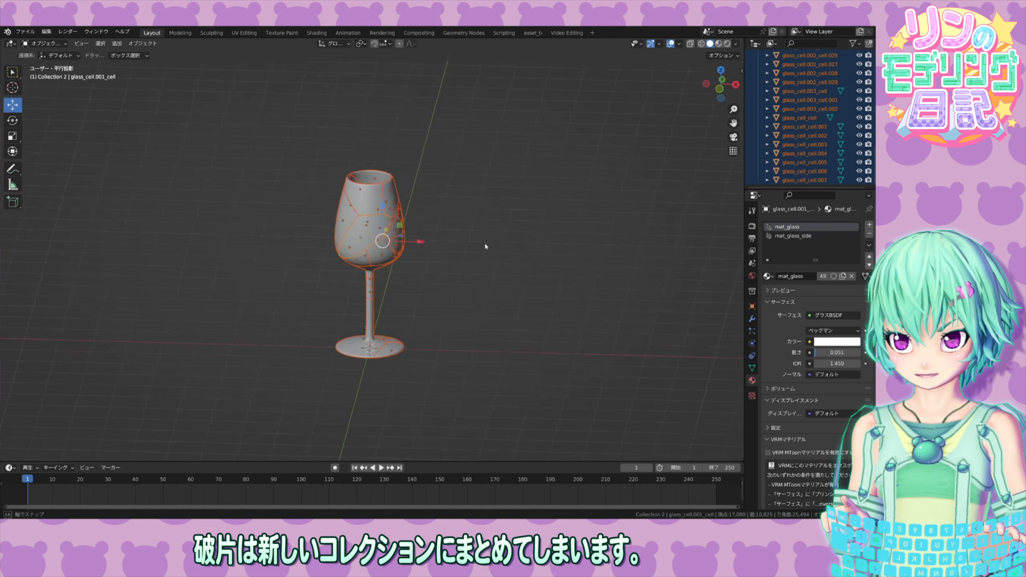
pyautogui.click(143, 44)
pyautogui.moveTo(195, 279)
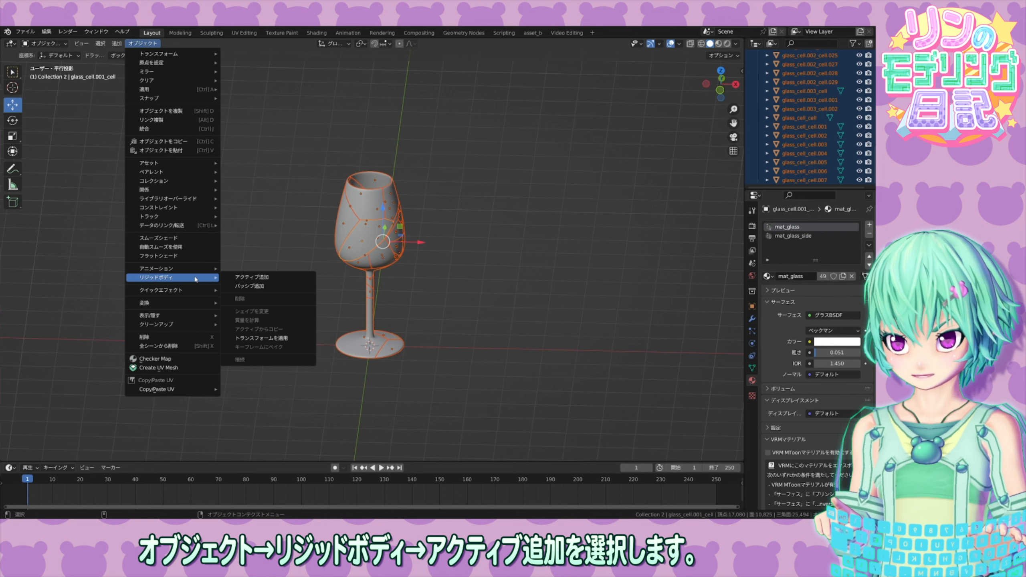
pyautogui.click(251, 277)
pyautogui.moveTo(268, 280); pyautogui.dragTo(275, 280, button='middle')
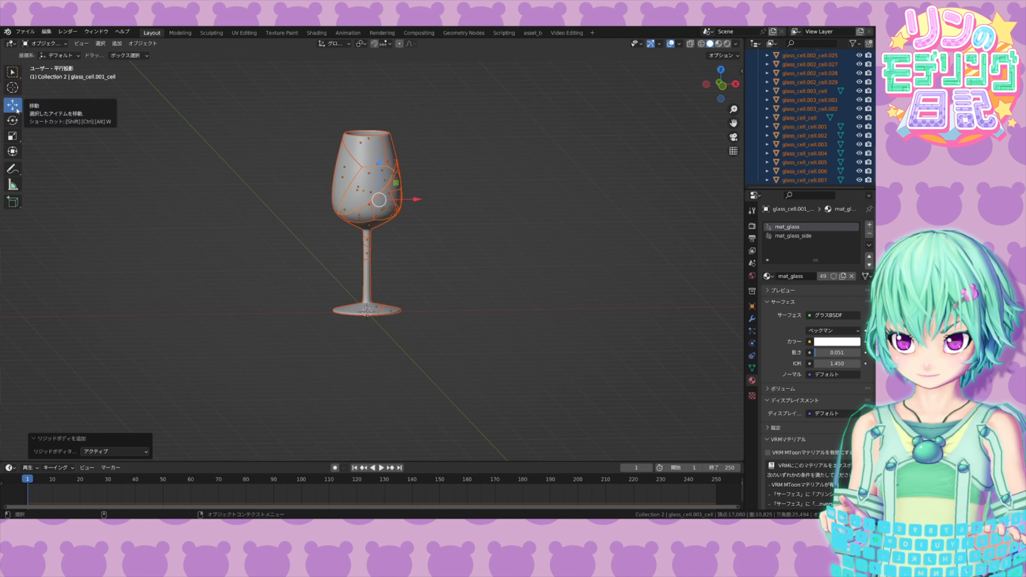
# - Add a 2 m plane under the glass as a floor and scale it up by about 10.12
pyautogui.moveTo(134, 188); pyautogui.dragTo(204, 202, button='middle')
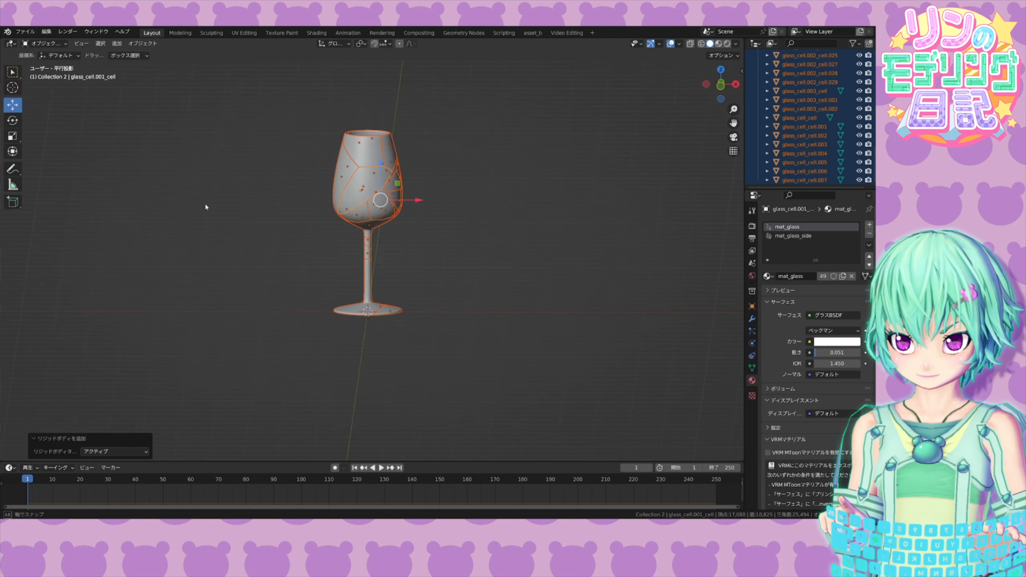
pyautogui.hotkey('shift', 'a')
pyautogui.click(230, 97)
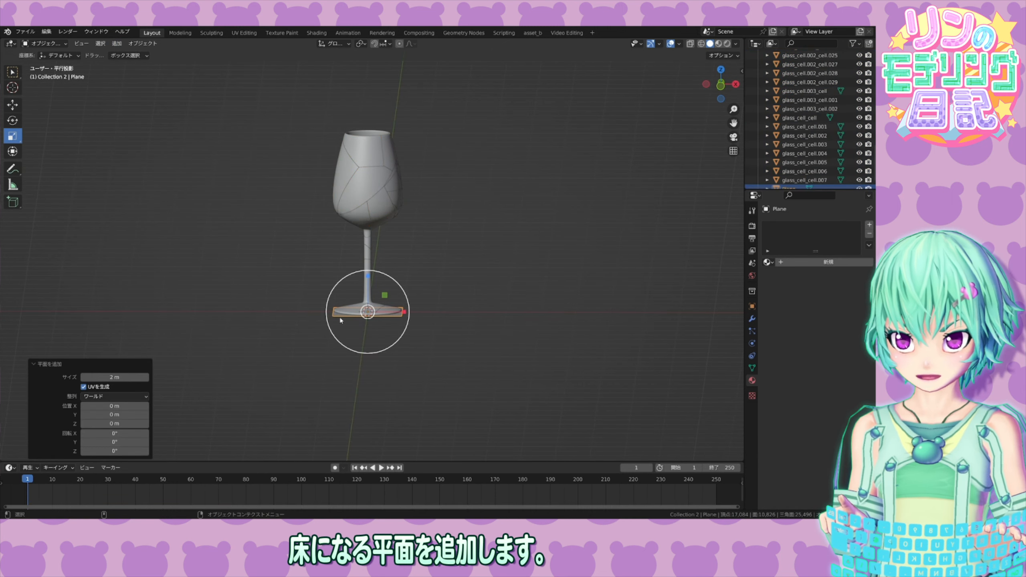
pyautogui.press('s')
pyautogui.click(540, 142)
# - Make the floor plane a passive rigid body and apply all its transforms
pyautogui.click(142, 43)
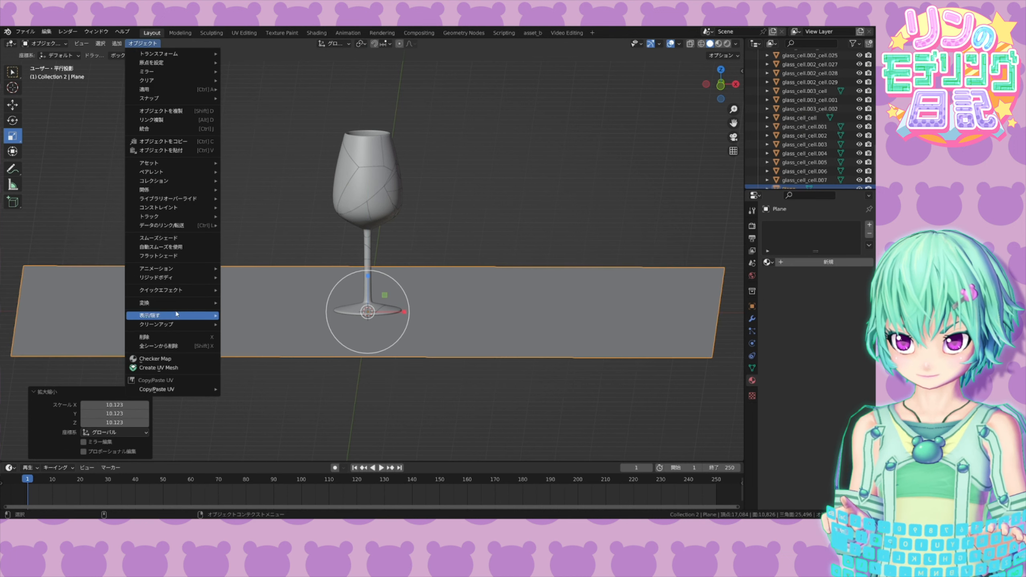
pyautogui.moveTo(161, 278)
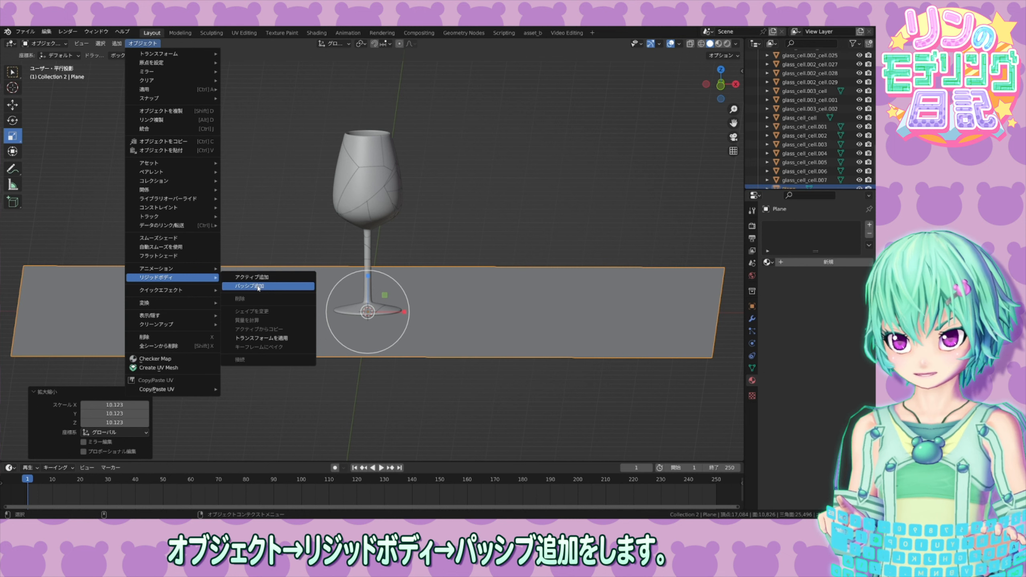
pyautogui.click(259, 287)
pyautogui.hotkey('ctrl', 'a')
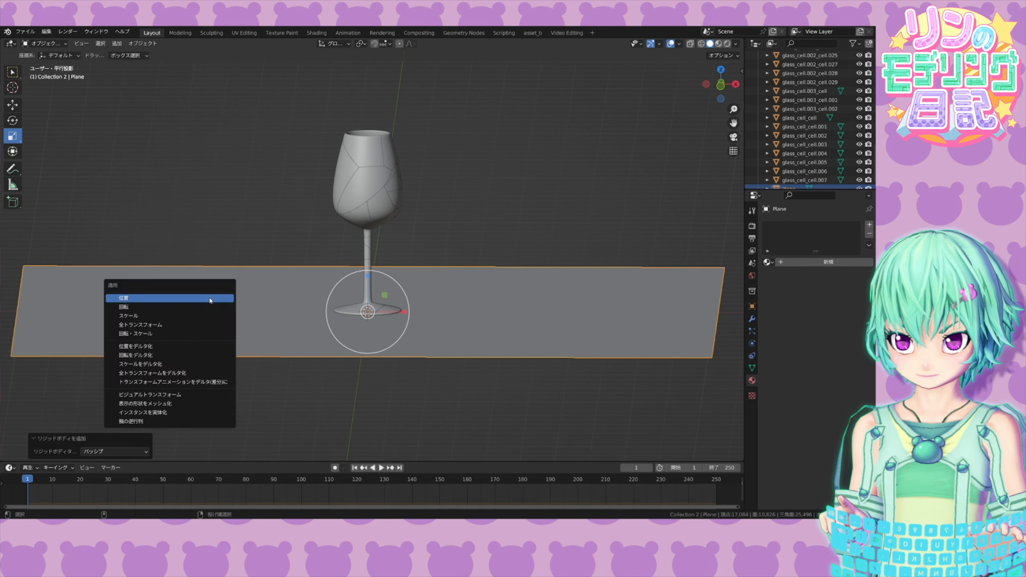
pyautogui.click(210, 327)
pyautogui.click(242, 224)
# - Show the plane's physics settings, play the shattering simulation and return the timeline to frame 0
pyautogui.click(753, 344)
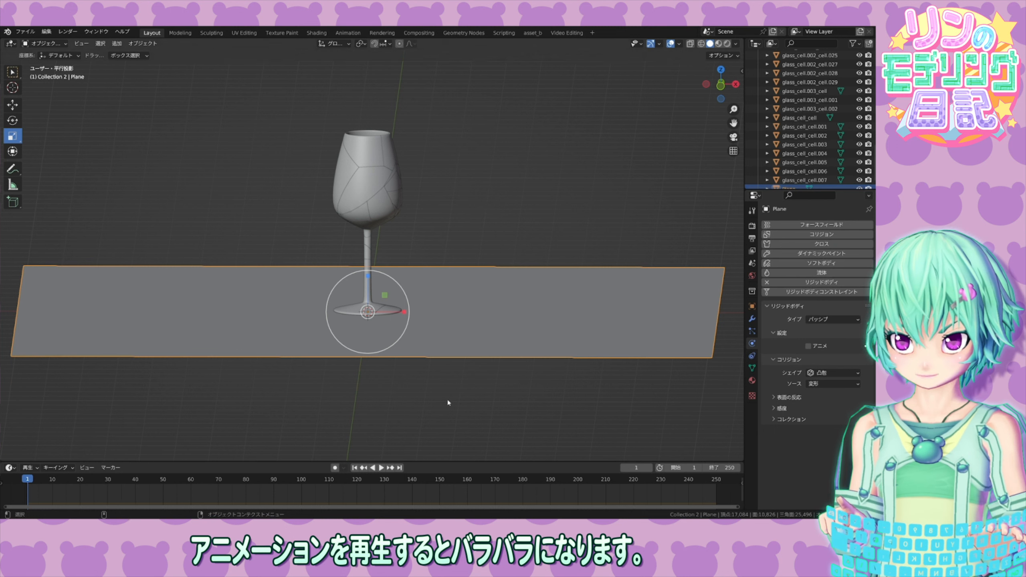
pyautogui.click(380, 468)
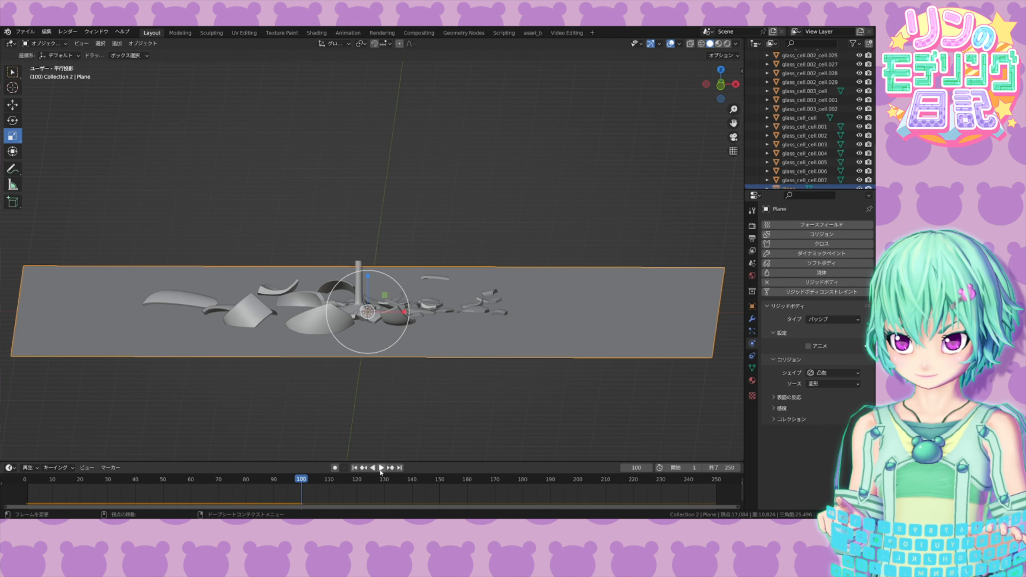
pyautogui.keyDown('alt'); pyautogui.moveTo(442, 310); pyautogui.dragTo(425, 322); pyautogui.keyUp('alt')
pyautogui.scroll(-2, 437, 323)
pyautogui.moveTo(295, 479); pyautogui.dragTo(21, 444)
pyautogui.keyDown('alt'); pyautogui.moveTo(386, 253); pyautogui.dragTo(387, 236); pyautogui.keyUp('alt')
pyautogui.scroll(20, 811, 138)
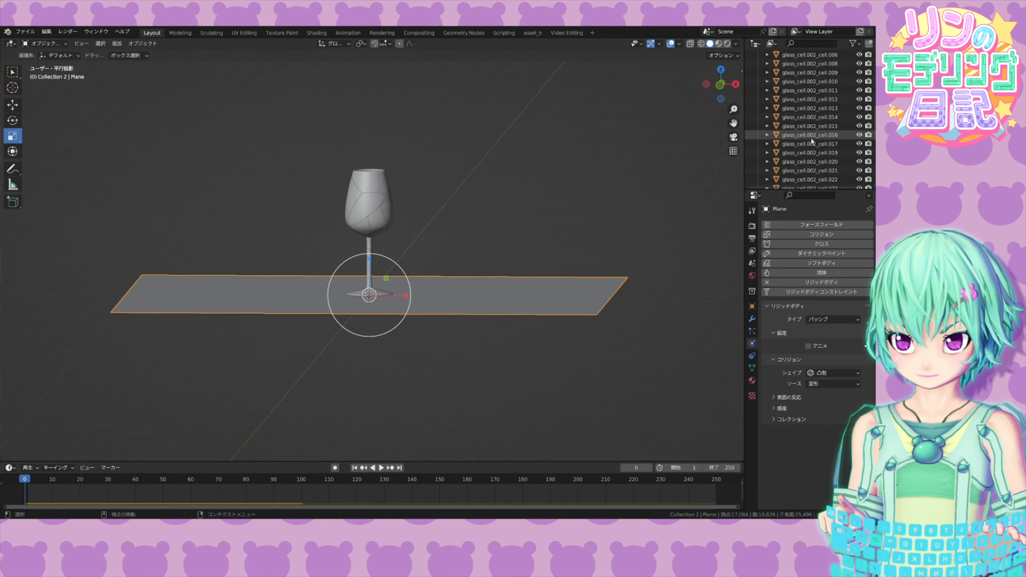
pyautogui.click(804, 112)
pyautogui.scroll(-20, 799, 160)
pyautogui.keyDown('shift'); pyautogui.click(804, 171); pyautogui.keyUp('shift')
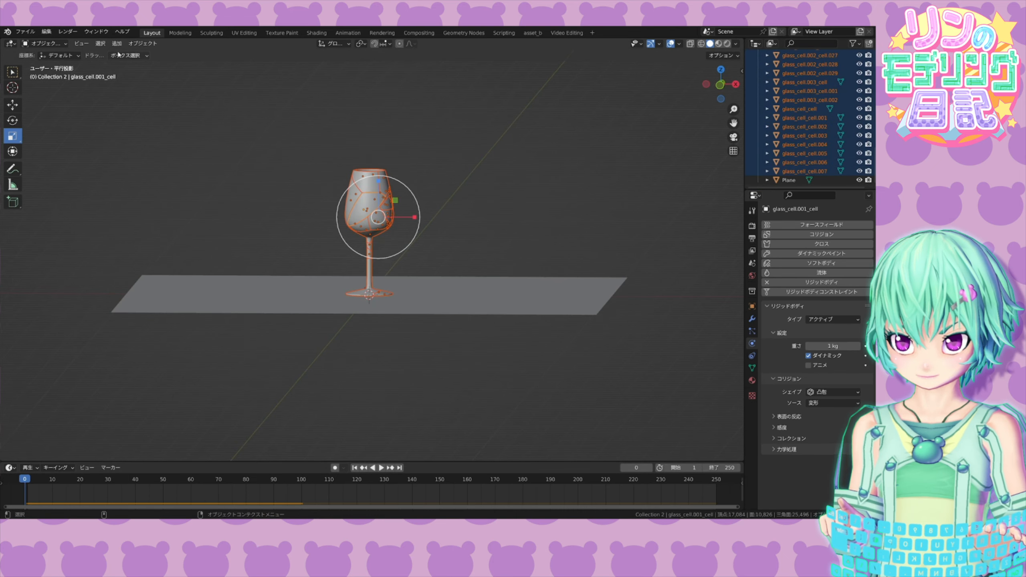
pyautogui.click(142, 43)
# - Add an empty and move it up about 2.57 m along Z to the bottom of the bowl
pyautogui.click(117, 43)
pyautogui.moveTo(150, 131)
pyautogui.click(226, 131)
pyautogui.click(12, 104)
pyautogui.moveTo(369, 250); pyautogui.dragTo(376, 197)
# - Parent all the glass shards to the empty
pyautogui.scroll(10, 795, 131)
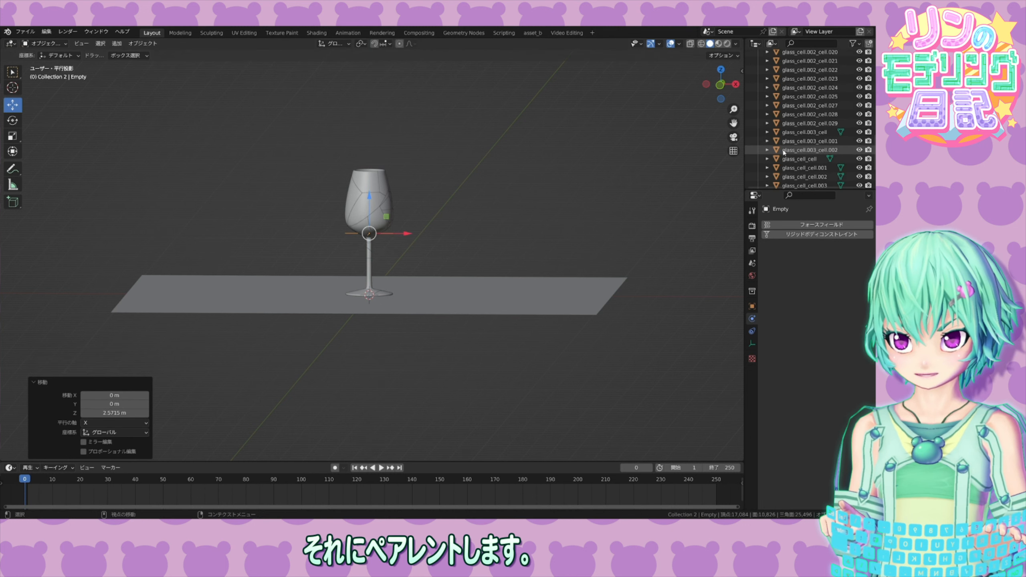
pyautogui.click(794, 131)
pyautogui.scroll(-10, 790, 154)
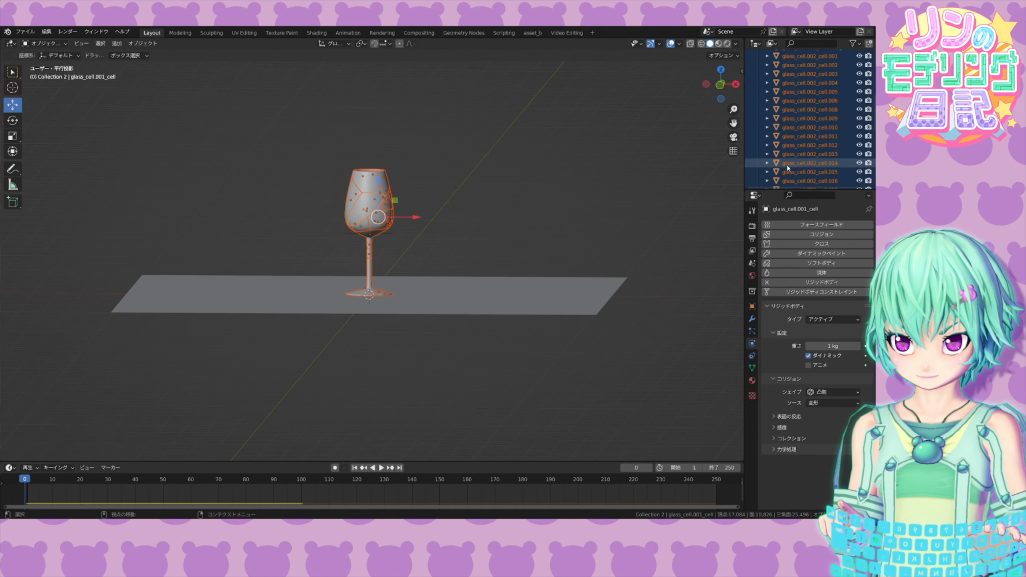
pyautogui.scroll(10, 787, 165)
pyautogui.keyDown('ctrl'); pyautogui.click(790, 143); pyautogui.keyUp('ctrl')
pyautogui.click(383, 219)
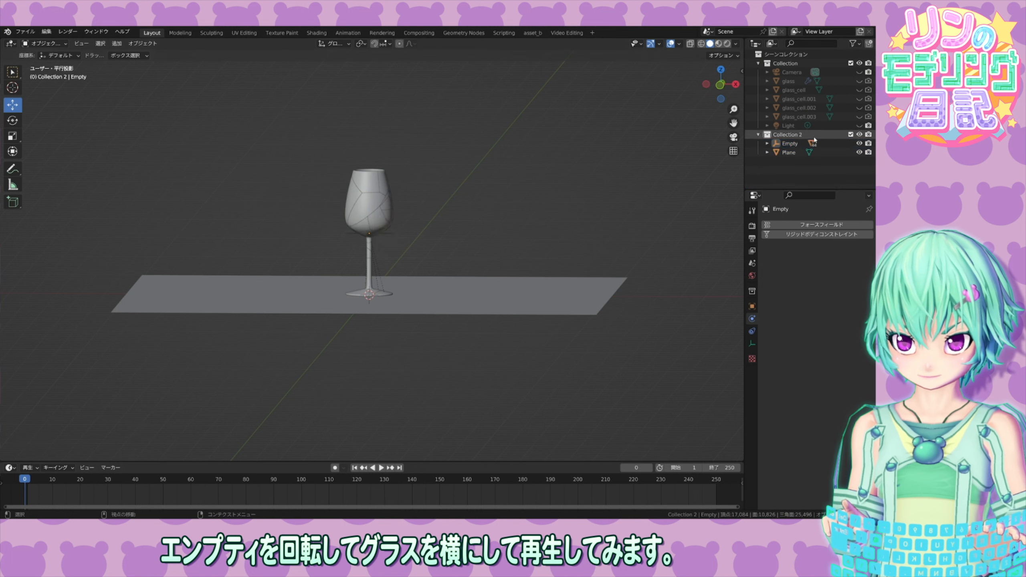
# - Rotate the empty about 93.9° around the Y axis to lay the glass on its side, and play the simulation
pyautogui.moveTo(352, 203); pyautogui.dragTo(366, 208)
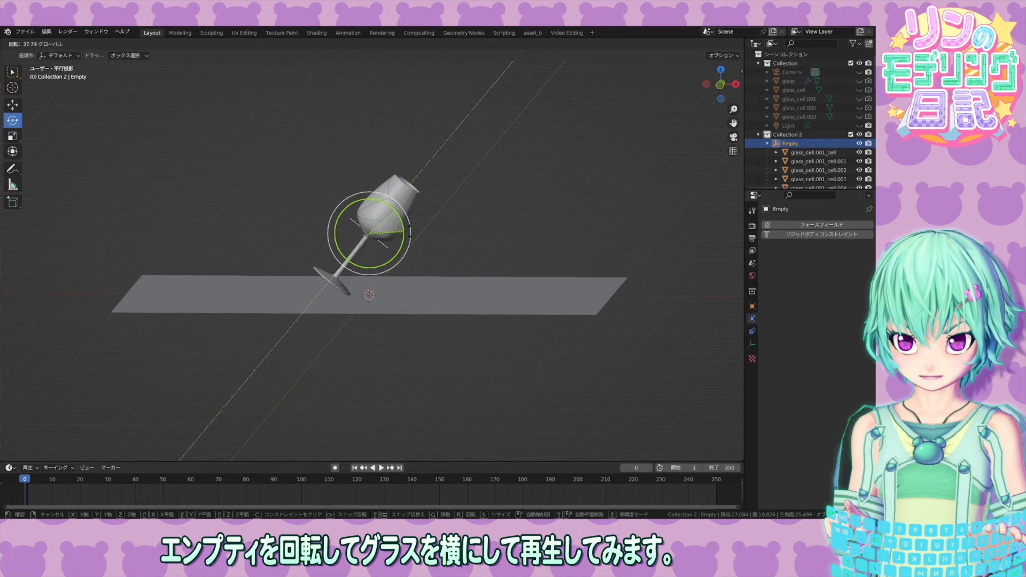
pyautogui.moveTo(391, 272); pyautogui.dragTo(389, 275)
pyautogui.moveTo(389, 275); pyautogui.dragTo(204, 283, button='middle')
pyautogui.click(381, 468)
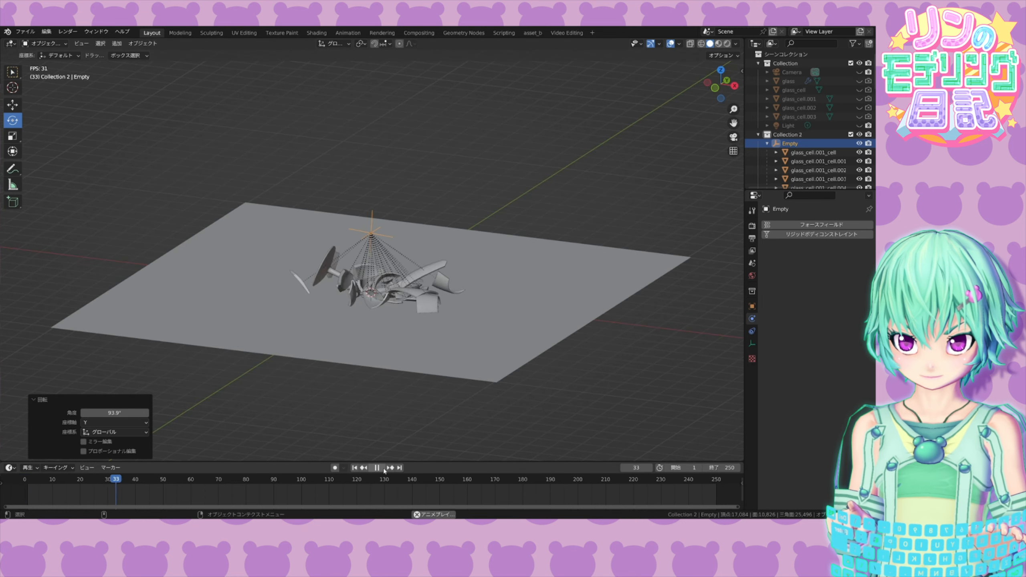
pyautogui.click(383, 469)
# - Rewind the timeline to frame 0 and replay the shattering simulation from a lower viewing angle
pyautogui.moveTo(383, 392); pyautogui.dragTo(386, 363, button='middle')
pyautogui.scroll(2, 386, 386)
pyautogui.moveTo(291, 480); pyautogui.dragTo(27, 480)
pyautogui.moveTo(307, 364); pyautogui.dragTo(308, 342, button='middle')
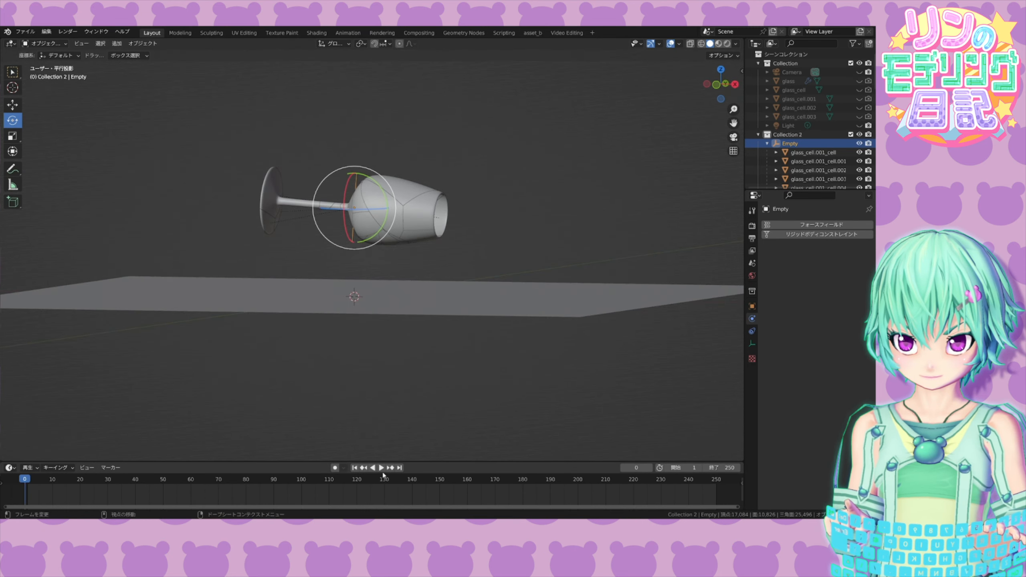
pyautogui.click(381, 469)
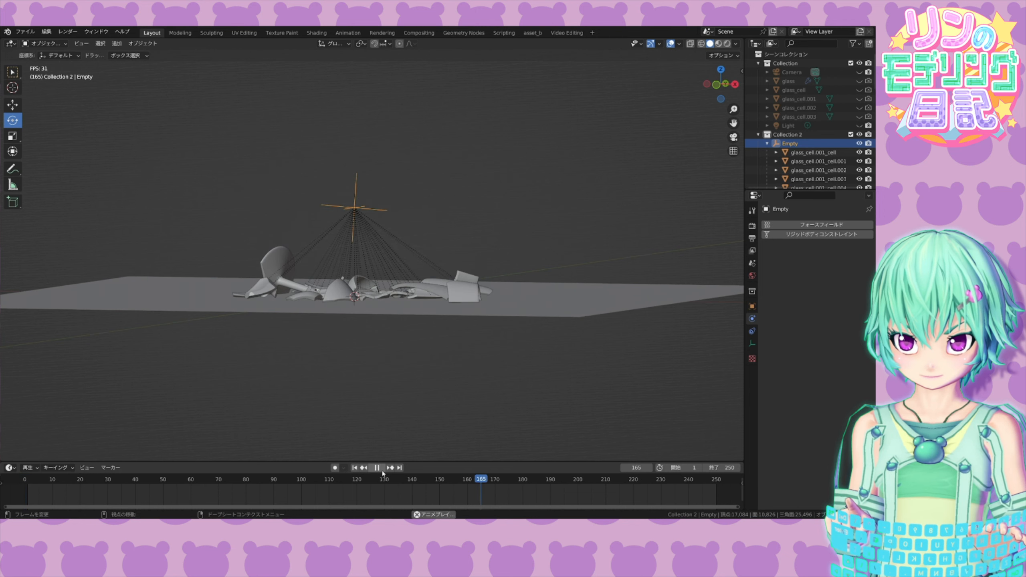
pyautogui.click(377, 468)
pyautogui.moveTo(396, 364); pyautogui.dragTo(319, 376, button='middle')
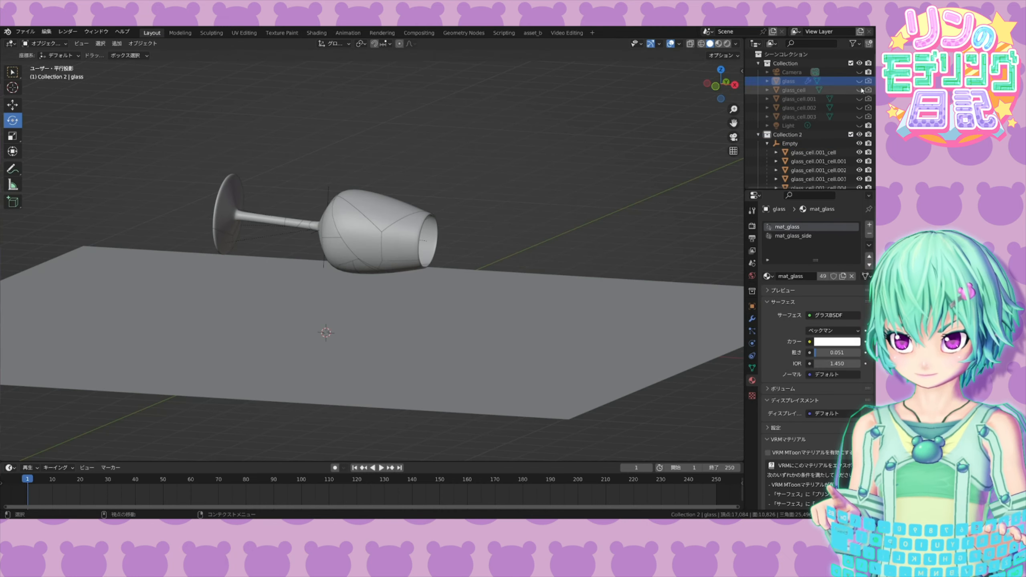
# - Unhide the original unfractured glass and set the empty's Y rotation to 0°
pyautogui.click(859, 81)
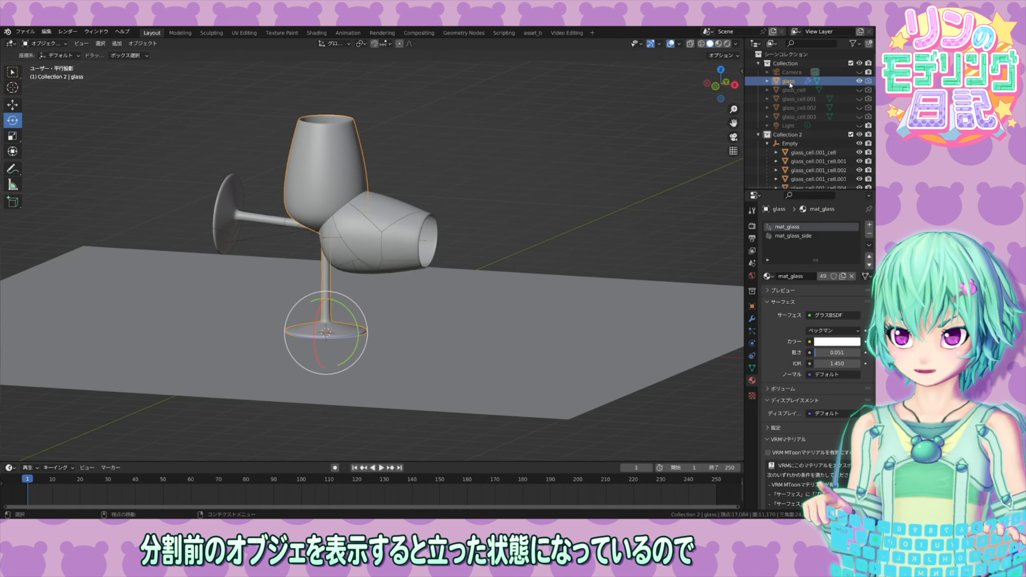
pyautogui.click(785, 112)
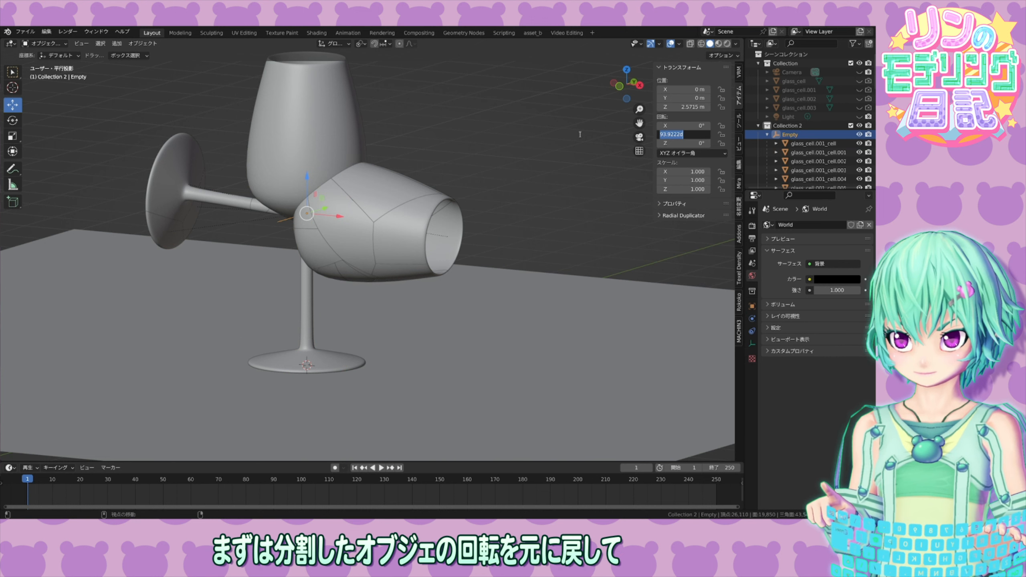
pyautogui.write('0')
pyautogui.press('Return')
# - Parent the original unfractured glass to the empty
pyautogui.scroll(-10, 819, 177)
pyautogui.click(798, 177)
pyautogui.scroll(10, 798, 174)
pyautogui.keyDown('ctrl'); pyautogui.click(790, 135); pyautogui.keyUp('ctrl')
pyautogui.hotkey('ctrl', 'p')
pyautogui.click(468, 182)
# - Set the empty's Y rotation back to 93.9222° and hide the original unfractured glass in the viewport
pyautogui.click(790, 135)
pyautogui.doubleClick(684, 135)
pyautogui.write('93.9222d')
pyautogui.press('Return')
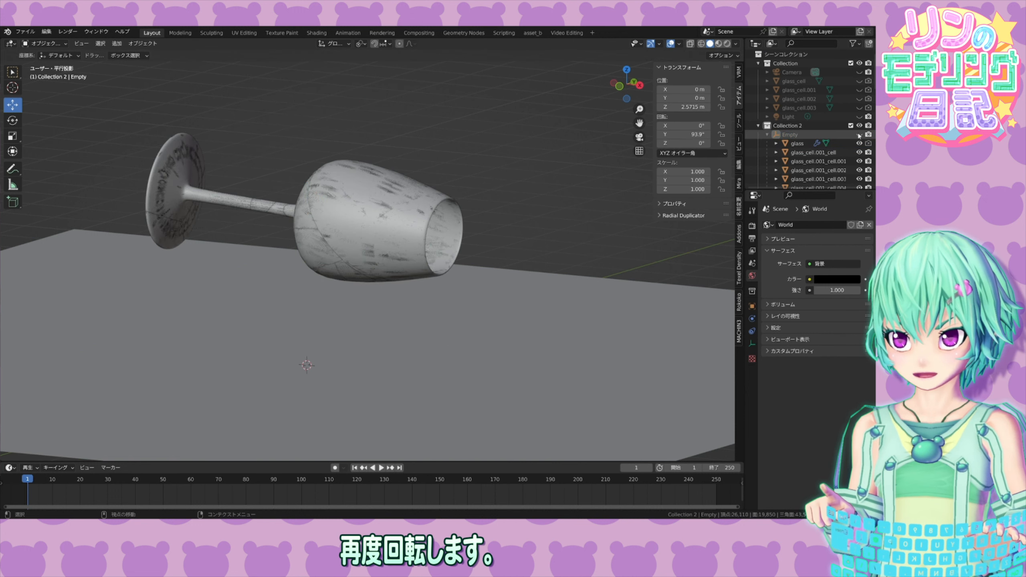
pyautogui.click(860, 143)
# - Play the simulation with the rotated glass, scrub through its frames and return the timeline to frame 1
pyautogui.moveTo(473, 194); pyautogui.dragTo(484, 199, button='middle')
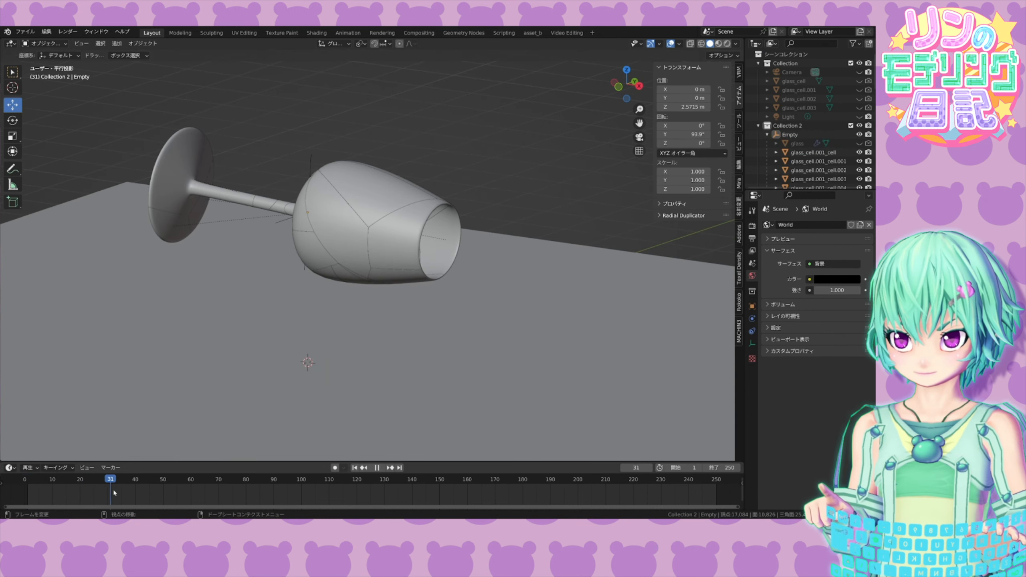
pyautogui.moveTo(114, 493); pyautogui.dragTo(28, 492)
pyautogui.click(377, 467)
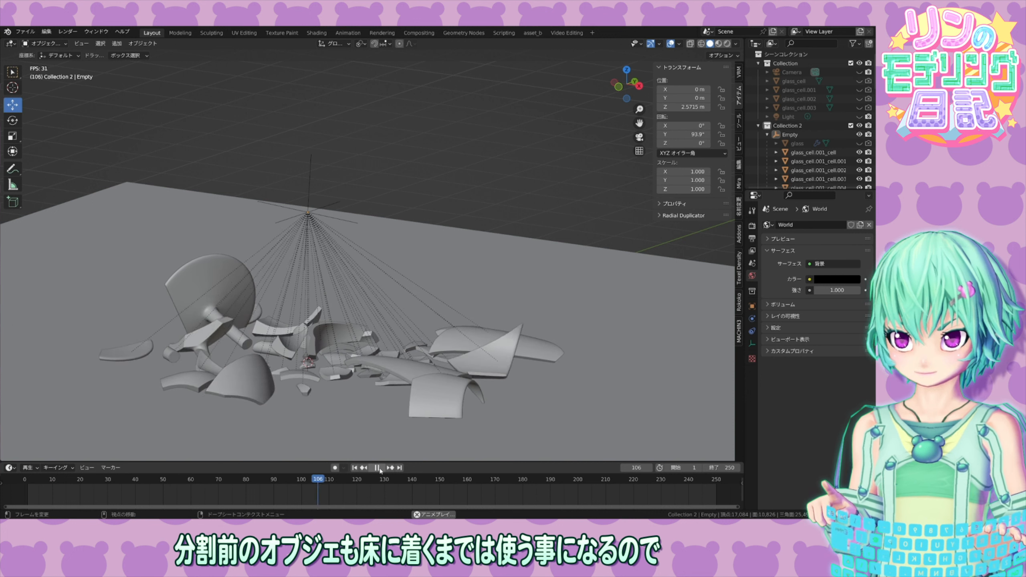
pyautogui.click(380, 470)
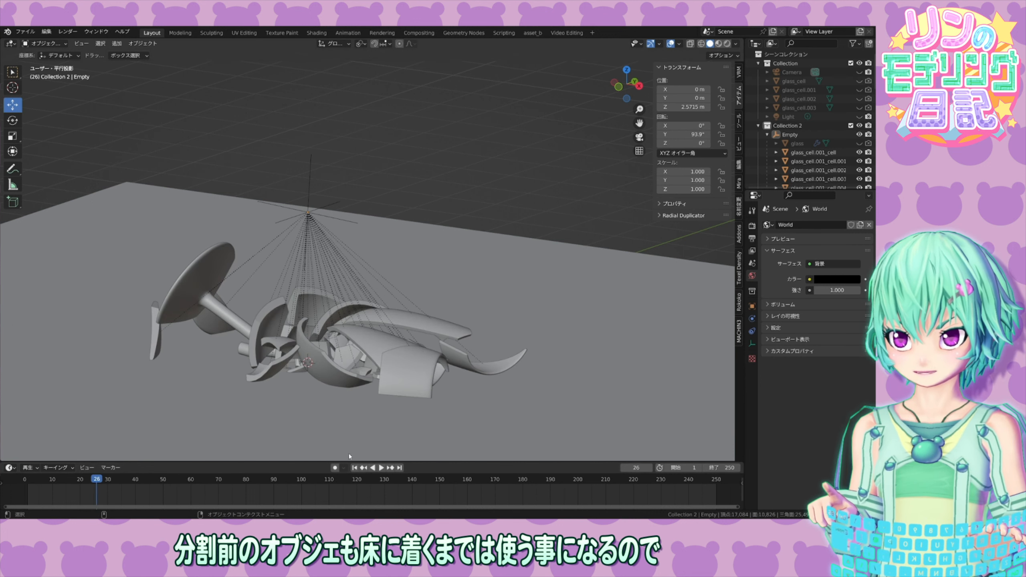
pyautogui.moveTo(95, 490); pyautogui.dragTo(381, 517)
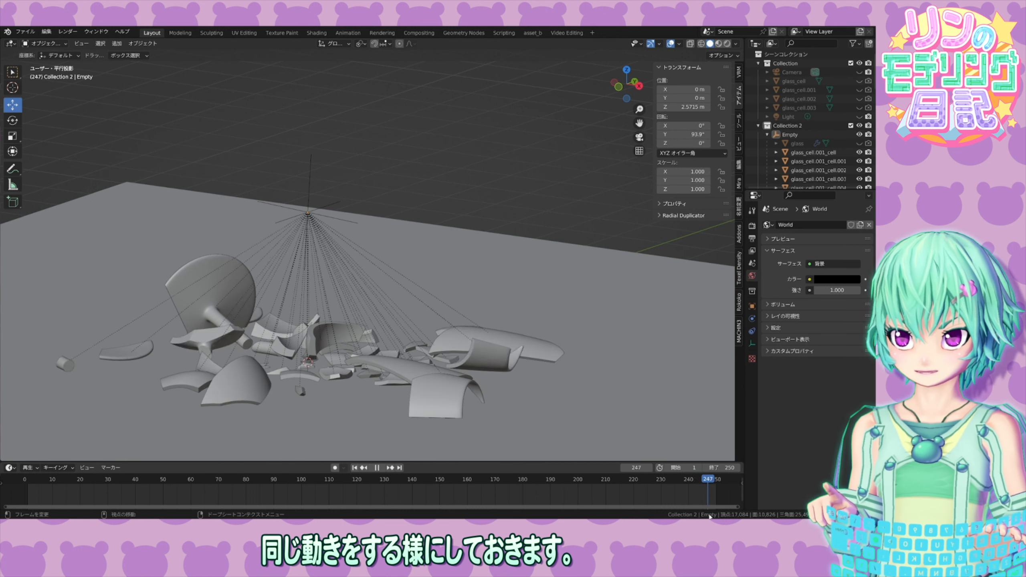
pyautogui.moveTo(710, 517); pyautogui.dragTo(28, 461)
pyautogui.moveTo(307, 348); pyautogui.dragTo(323, 331, button='middle')
# - Select all the shards under the empty and bake their rigid body motion to keyframes for frames 1 to 250
pyautogui.click(810, 152)
pyautogui.scroll(-10, 804, 166)
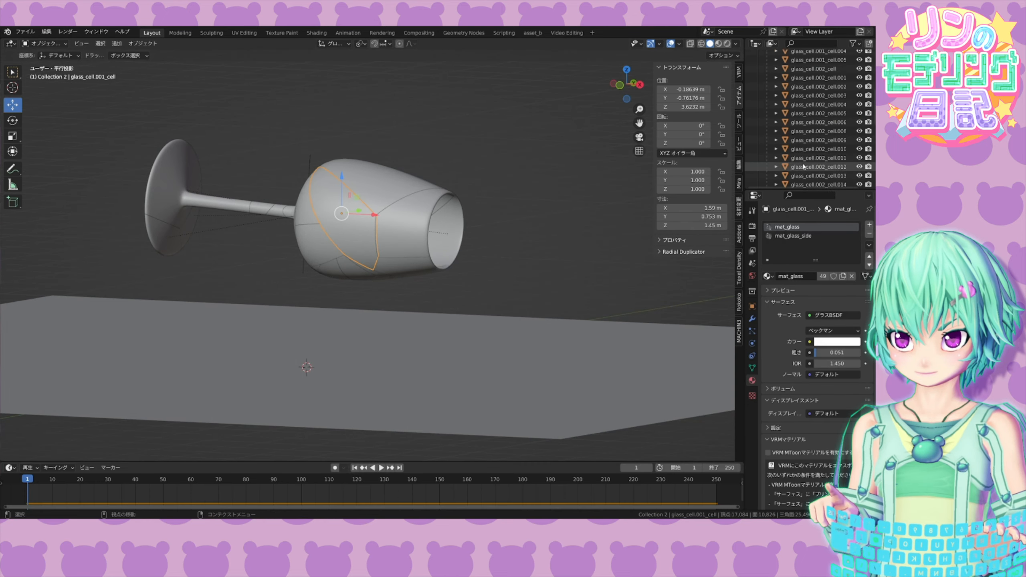
pyautogui.scroll(-10, 804, 166)
pyautogui.keyDown('shift'); pyautogui.click(813, 172); pyautogui.keyUp('shift')
pyautogui.moveTo(400, 194); pyautogui.dragTo(412, 178, button='middle')
pyautogui.click(142, 43)
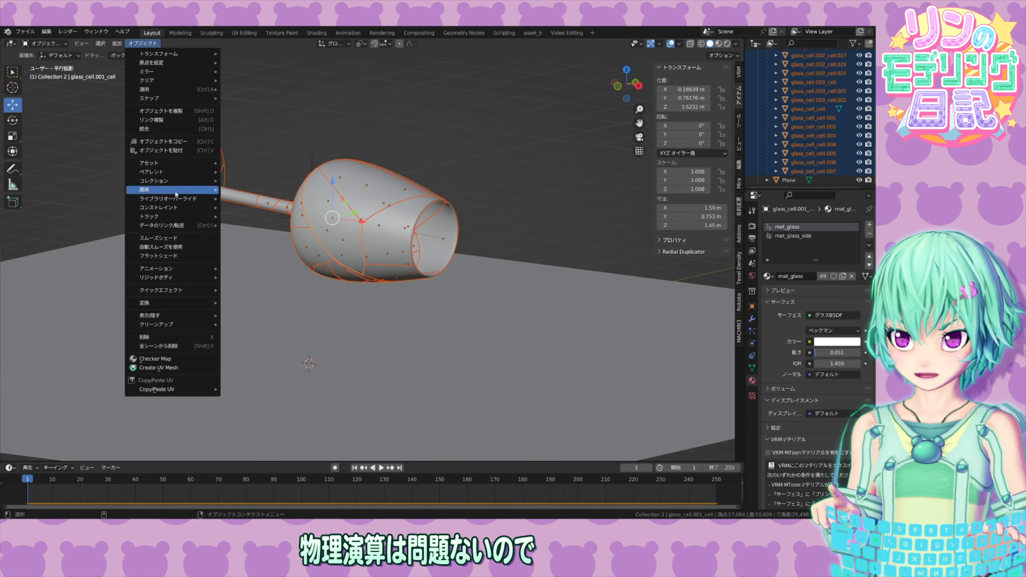
pyautogui.moveTo(197, 280)
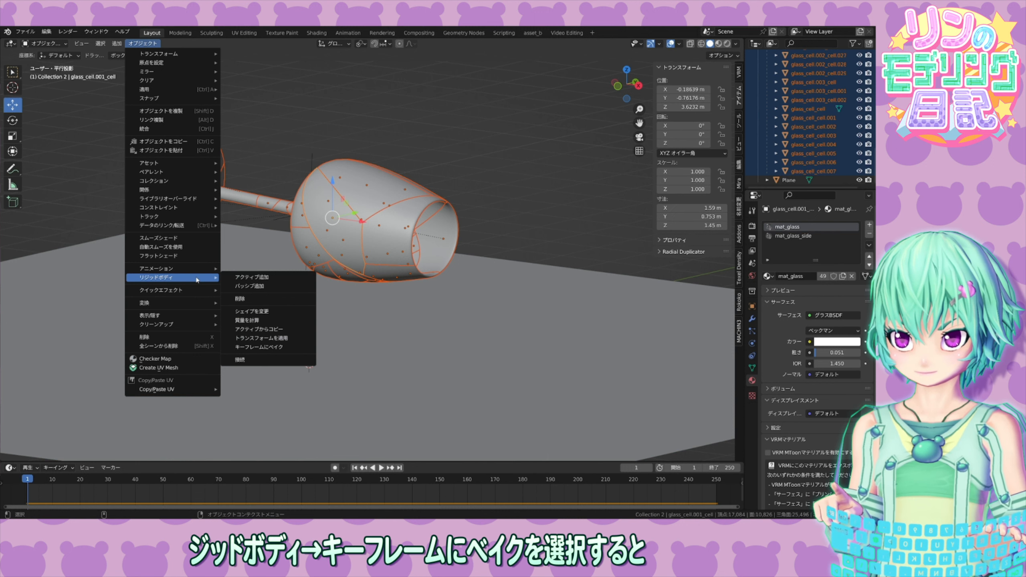
pyautogui.click(259, 347)
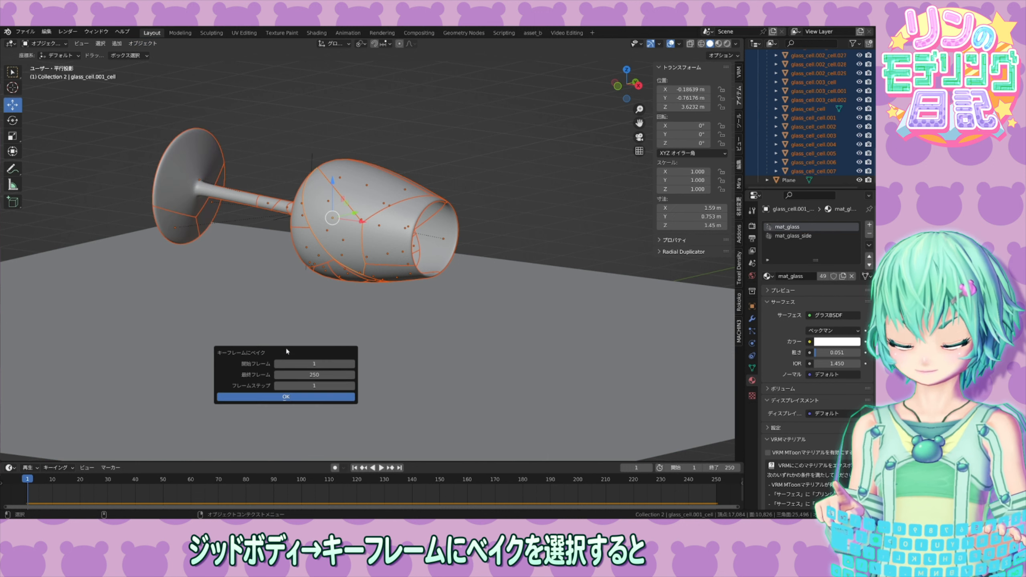
pyautogui.click(289, 399)
pyautogui.press('space')
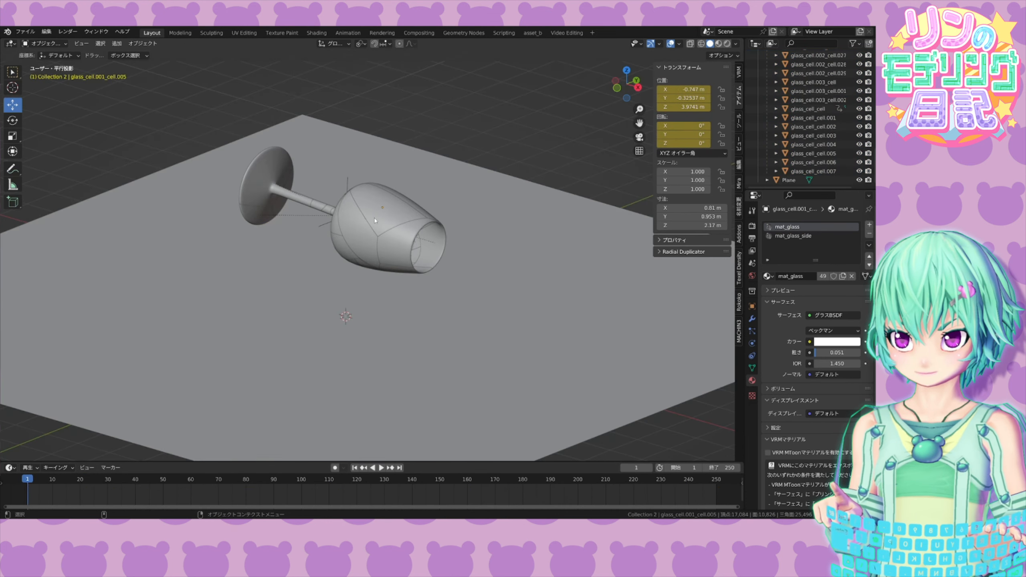
# - Switch to the Shading workspace and make three stacked copies of mat_glass's Glass BSDF node beside the original
pyautogui.click(317, 33)
pyautogui.moveTo(384, 358); pyautogui.dragTo(416, 356)
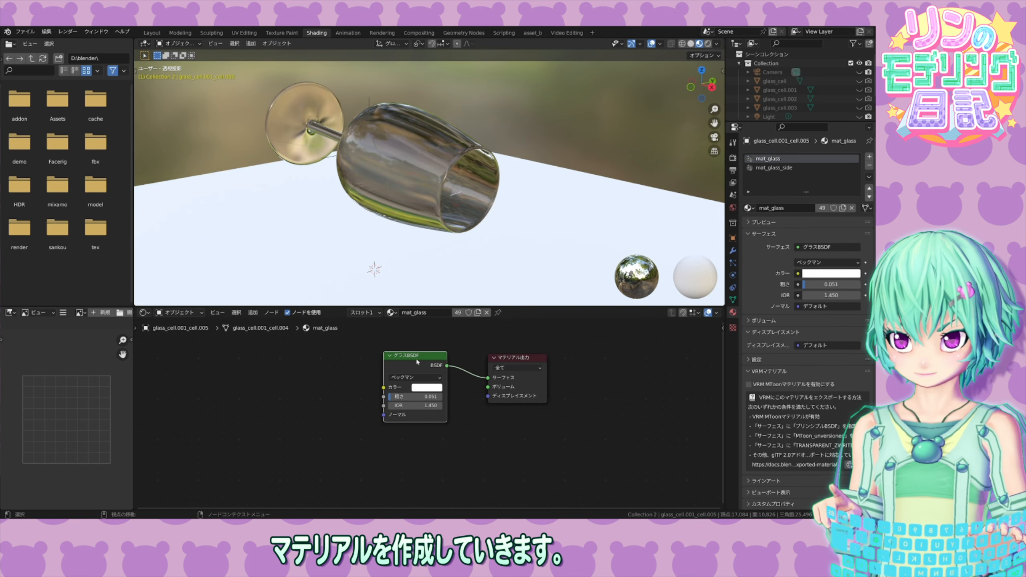
pyautogui.hotkey('shift', 'd')
pyautogui.click(281, 354)
pyautogui.hotkey('shift', 'd')
pyautogui.click(281, 432)
pyautogui.scroll(-3, 282, 432)
pyautogui.hotkey('shift', 'd')
pyautogui.click(284, 415)
pyautogui.moveTo(359, 411); pyautogui.dragTo(363, 476, button='middle')
# - Colour the three copied Glass BSDF nodes red, green and blue from the upper one to the lower one
pyautogui.click(328, 376)
pyautogui.moveTo(341, 322); pyautogui.dragTo(342, 330)
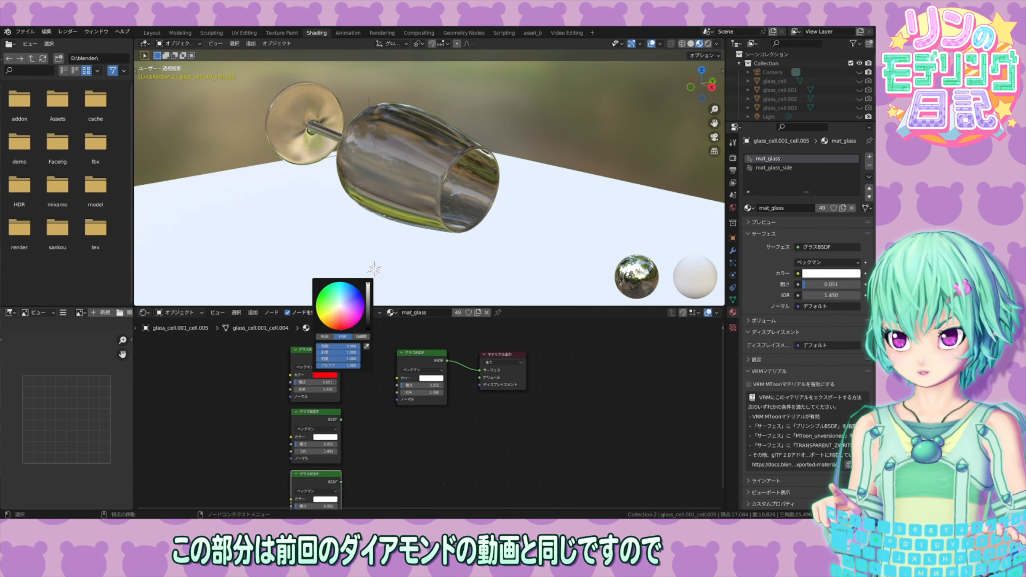
pyautogui.click(327, 437)
pyautogui.moveTo(328, 350); pyautogui.dragTo(323, 352)
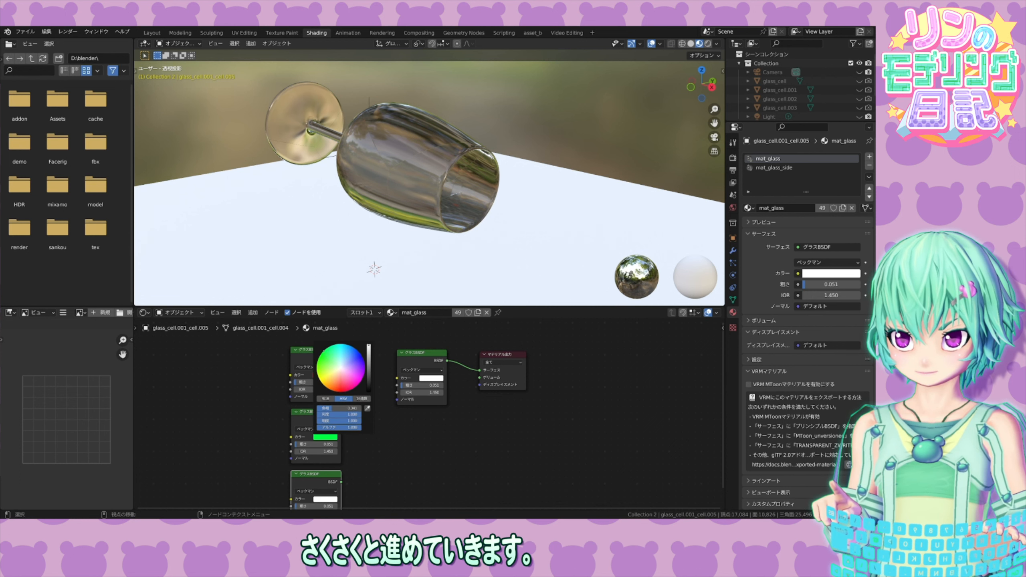
pyautogui.moveTo(342, 495); pyautogui.dragTo(351, 432, button='middle')
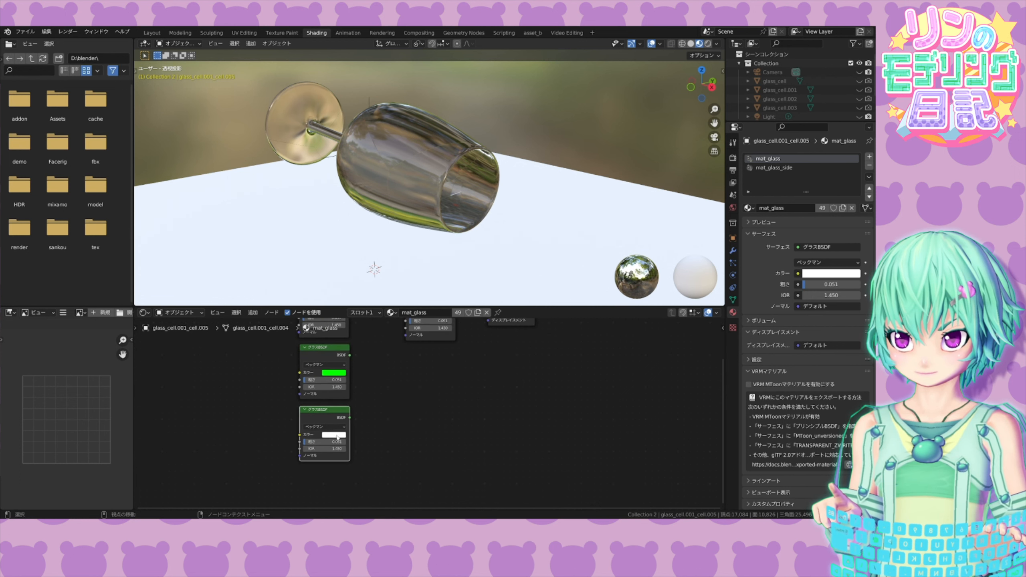
pyautogui.click(336, 435)
pyautogui.moveTo(367, 357); pyautogui.dragTo(371, 354)
pyautogui.click(362, 390)
# - Move the original white Glass BSDF node up, clear of the coloured nodes
pyautogui.scroll(-3, 362, 390)
pyautogui.moveTo(362, 389); pyautogui.dragTo(362, 432, button='middle')
pyautogui.click(406, 357)
pyautogui.moveTo(406, 358); pyautogui.dragTo(397, 329)
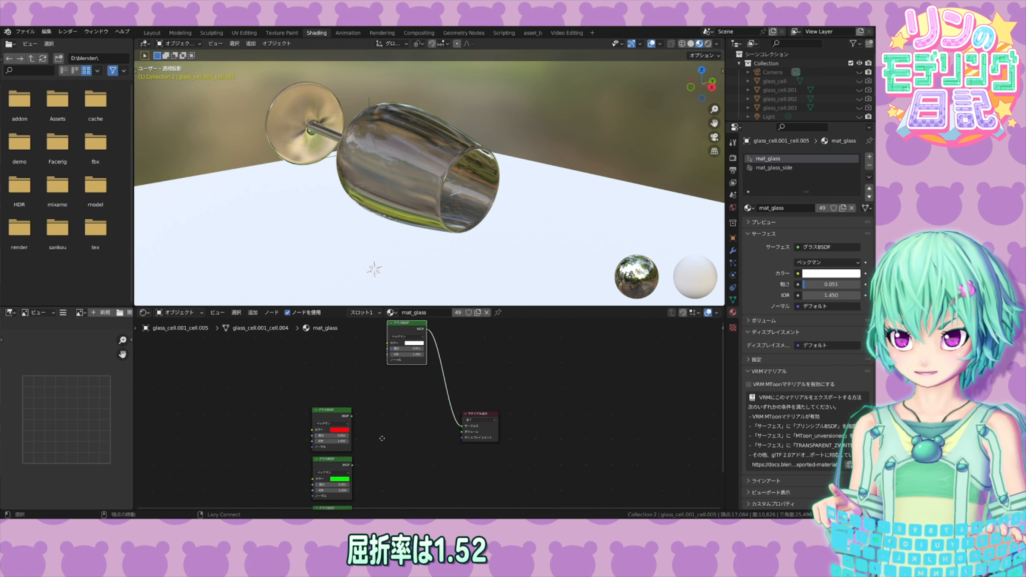
# - Combine the red, green and blue Glass BSDFs with two Add Shader nodes and connect the result to the Material Output's surface
pyautogui.moveTo(388, 374); pyautogui.dragTo(401, 323, button='middle')
pyautogui.click(253, 312)
pyautogui.moveTo(273, 354)
pyautogui.click(334, 183)
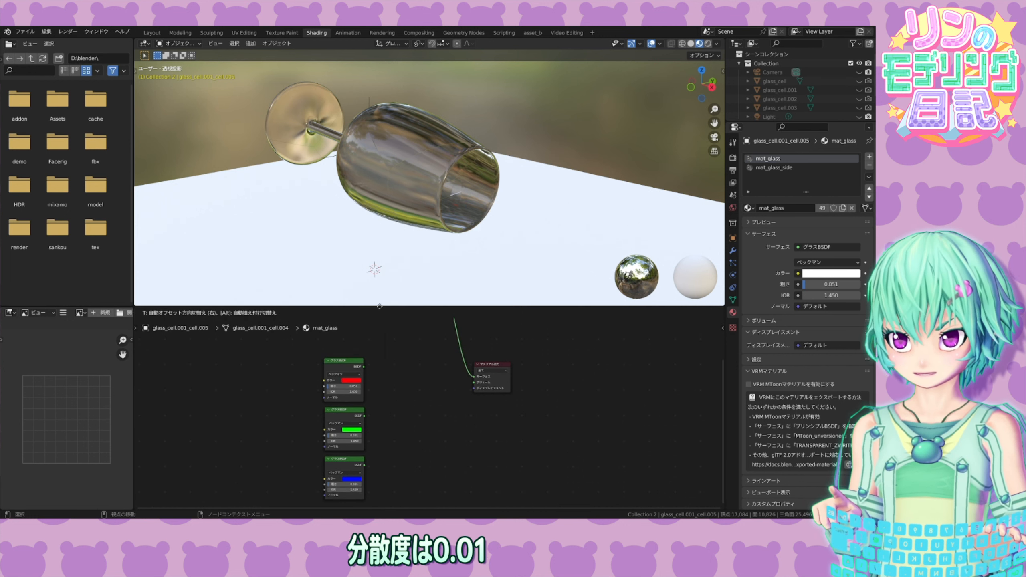
pyautogui.click(404, 384)
pyautogui.click(363, 370)
pyautogui.moveTo(365, 417); pyautogui.dragTo(397, 397)
pyautogui.hotkey('shift', 'd')
pyautogui.moveTo(452, 431); pyautogui.dragTo(509, 383)
# - Add two Value nodes beside the shaders for the refractive index of 1.52 and the dispersion of 0.01
pyautogui.moveTo(279, 336)
pyautogui.click(317, 318)
pyautogui.click(253, 386)
pyautogui.moveTo(236, 383); pyautogui.dragTo(213, 382)
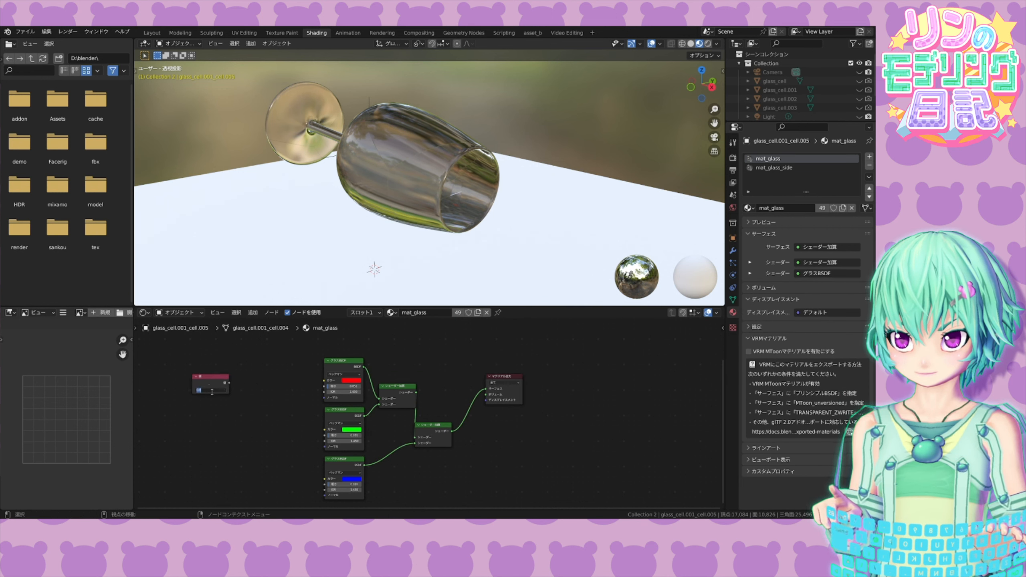
pyautogui.hotkey('shift', 'd')
pyautogui.click(218, 427)
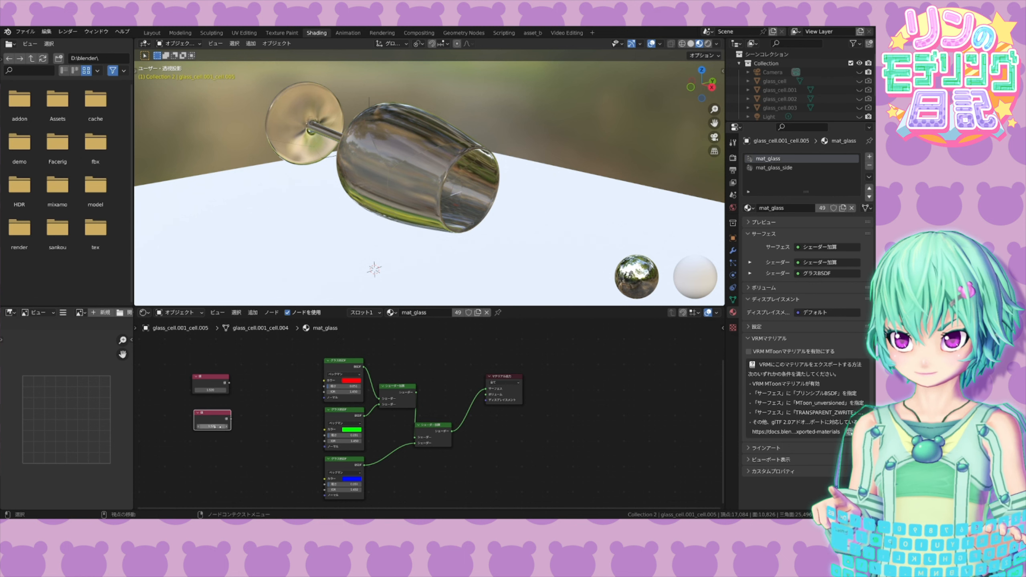
# - Add two Math nodes fed by both Value nodes, the upper one set to Subtract and the lower one to Add
pyautogui.click(254, 351)
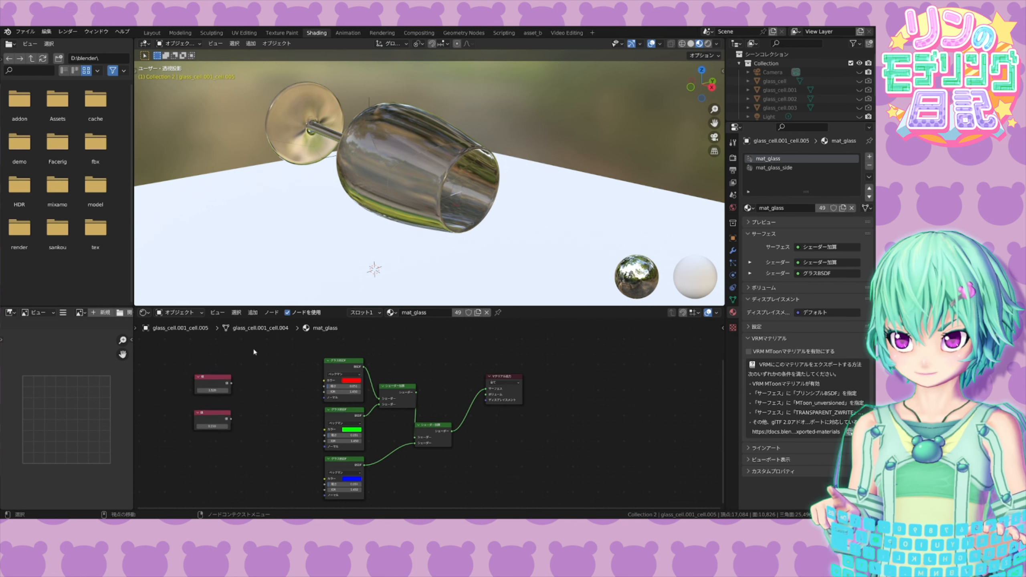
pyautogui.moveTo(279, 389)
pyautogui.click(317, 363)
pyautogui.click(259, 353)
pyautogui.hotkey('shift', 'd')
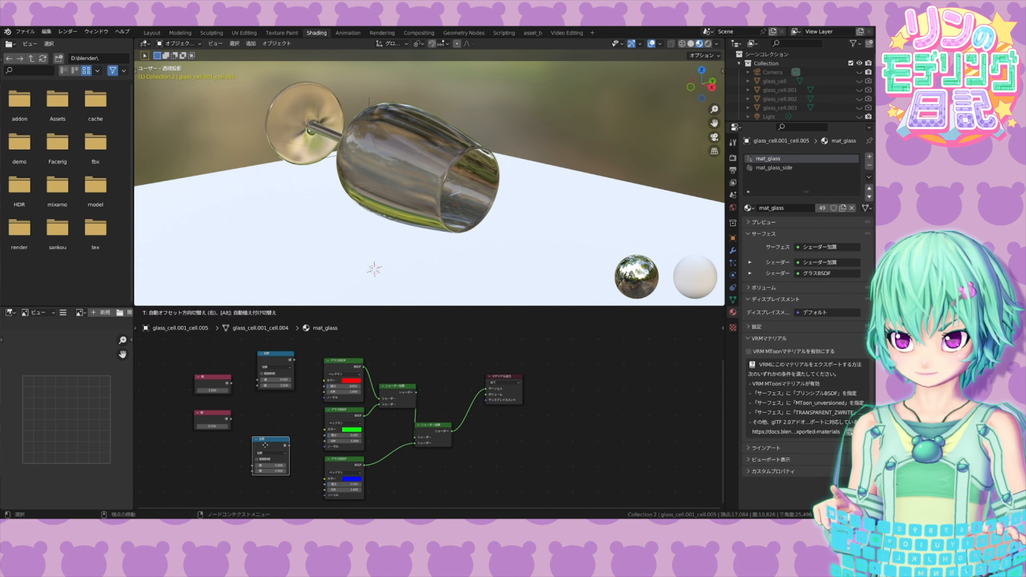
pyautogui.click(257, 445)
pyautogui.click(273, 368)
pyautogui.press('Escape')
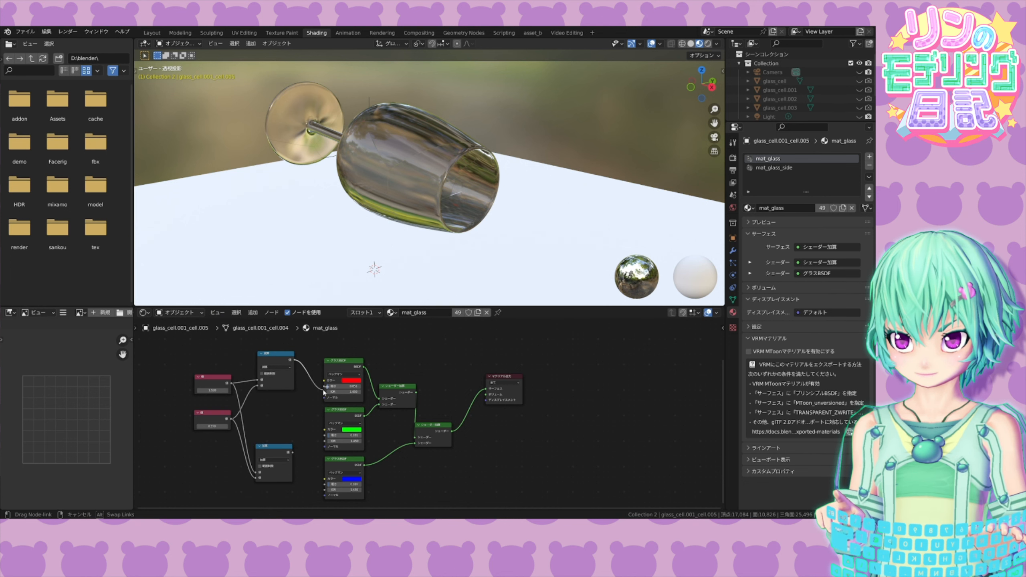
# - Drive the coloured Glass BSDFs' IOR from the Subtract, refractive index and Add nodes, and their roughness from a third Value node
pyautogui.moveTo(324, 394); pyautogui.dragTo(324, 391)
pyautogui.moveTo(230, 383); pyautogui.dragTo(324, 489)
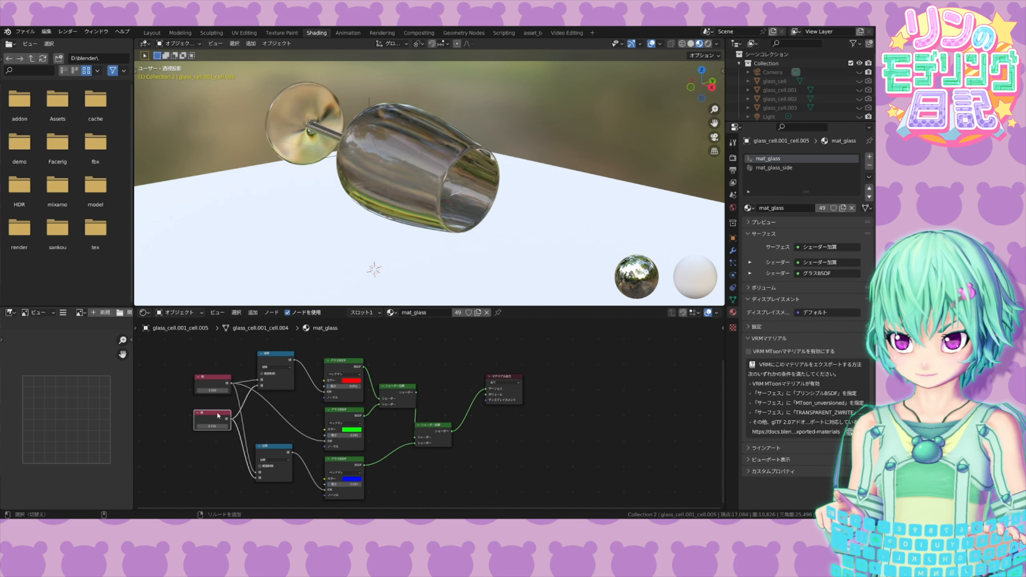
pyautogui.hotkey('shift', 'd')
pyautogui.click(220, 368)
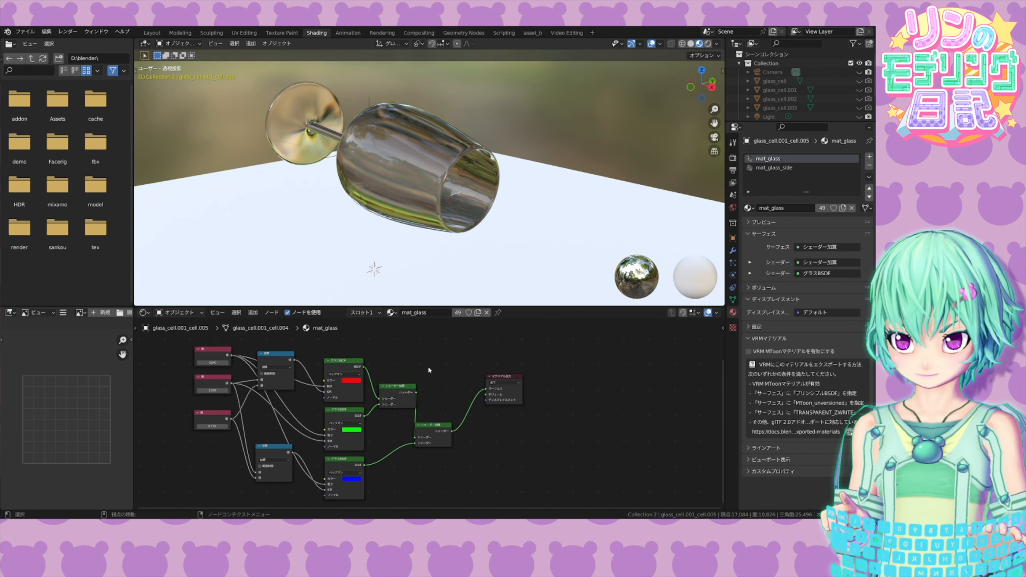
# - Place the white Glass BSDF above the red one and connect its roughness and IOR to the existing value nodes
pyautogui.scroll(-1, 430, 370)
pyautogui.moveTo(429, 371); pyautogui.dragTo(431, 421, button='middle')
pyautogui.moveTo(423, 333); pyautogui.dragTo(400, 366)
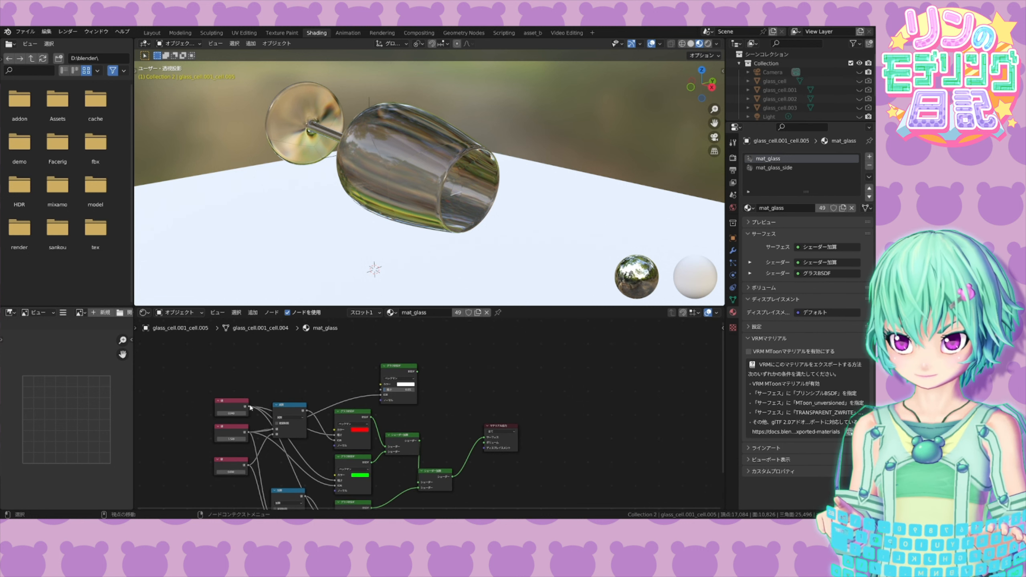
# - Add a Light Path node above the white Glass BSDF in mat_glass
pyautogui.click(252, 313)
pyautogui.moveTo(273, 336)
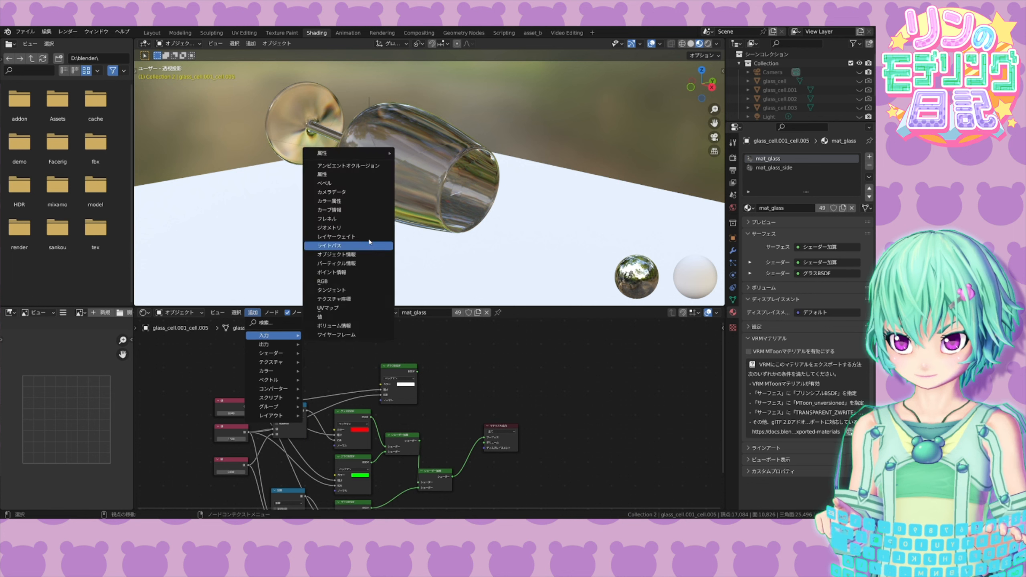
pyautogui.click(351, 245)
pyautogui.click(353, 347)
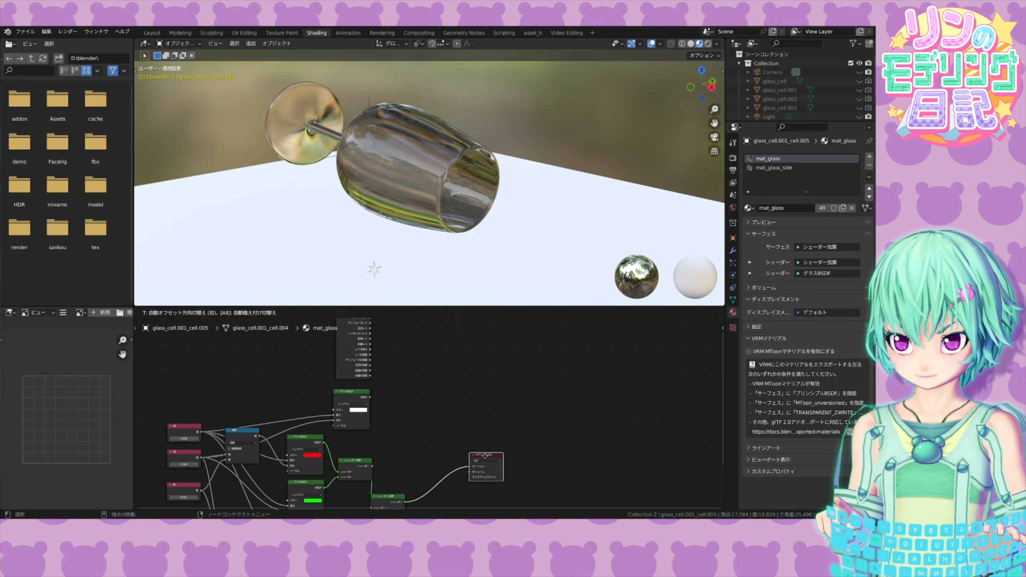
# - Add a Mix Shader node before the Material Output and connect it to the surface input
pyautogui.click(271, 313)
pyautogui.click(271, 312)
pyautogui.click(253, 312)
pyautogui.moveTo(275, 353)
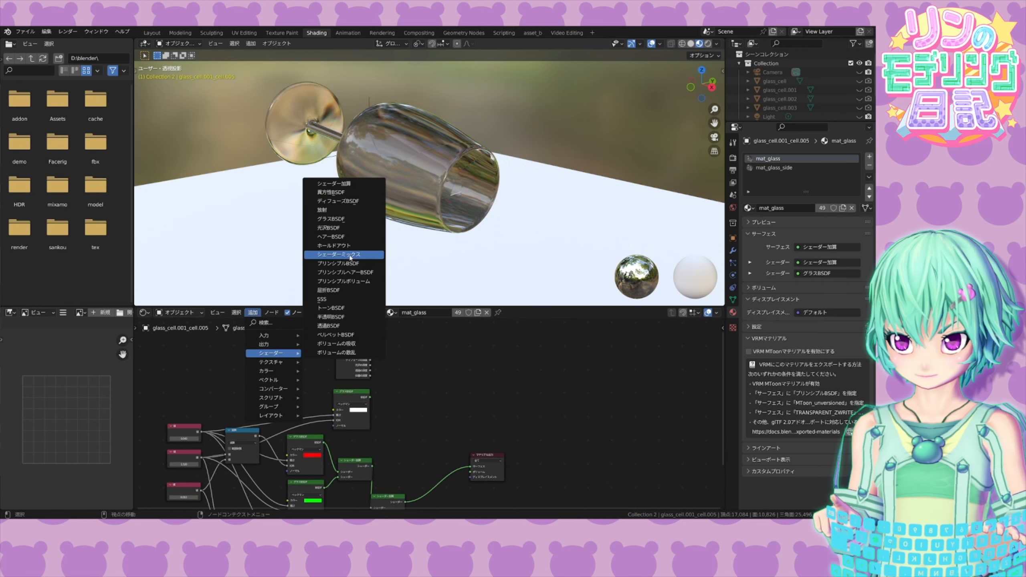
pyautogui.click(355, 258)
pyautogui.click(411, 440)
pyautogui.moveTo(410, 440); pyautogui.dragTo(379, 421, button='middle')
pyautogui.moveTo(415, 426); pyautogui.dragTo(440, 447)
# - Feed the white Glass BSDF and the final Add Shader into the Mix Shader, with Light Path's Is Camera Ray as its factor
pyautogui.moveTo(374, 484); pyautogui.dragTo(380, 443)
pyautogui.moveTo(339, 378); pyautogui.dragTo(380, 437)
pyautogui.moveTo(364, 351); pyautogui.dragTo(359, 395, button='middle')
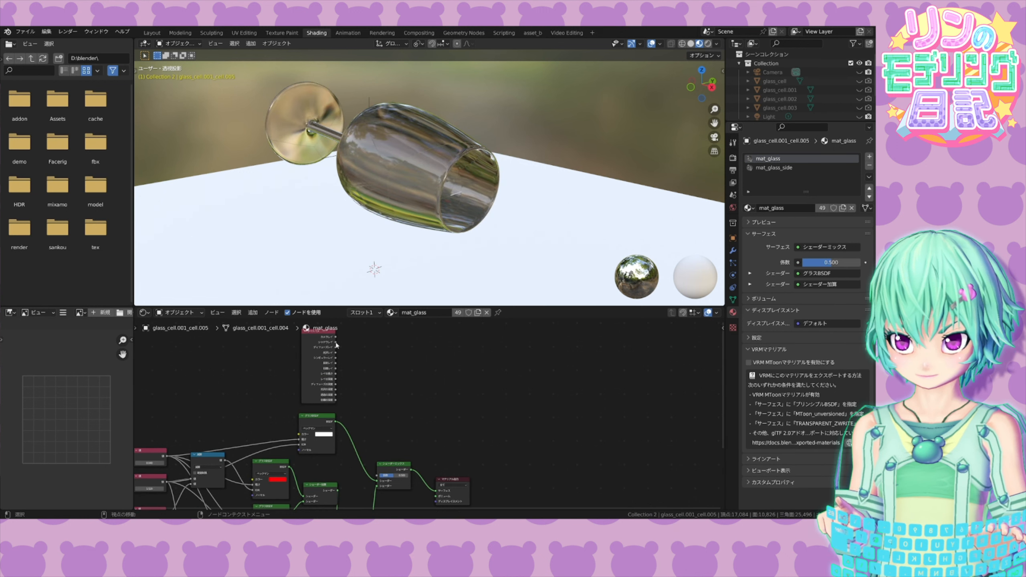
pyautogui.moveTo(376, 478); pyautogui.dragTo(376, 476)
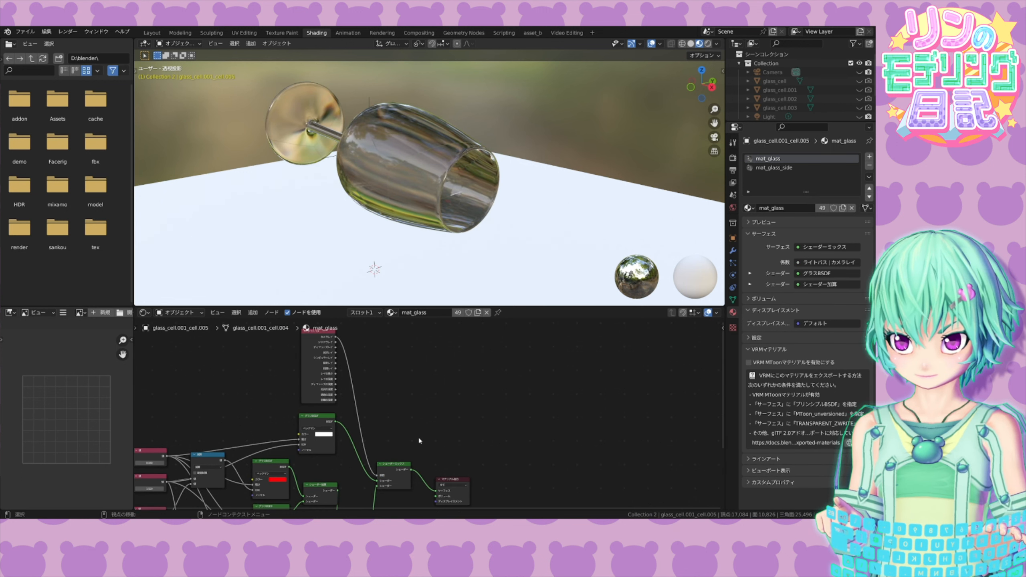
# - Preview the glass on the floor in rendered shading, with the world's studio_country_hall_16k.exr environment settings shown
pyautogui.press('z')
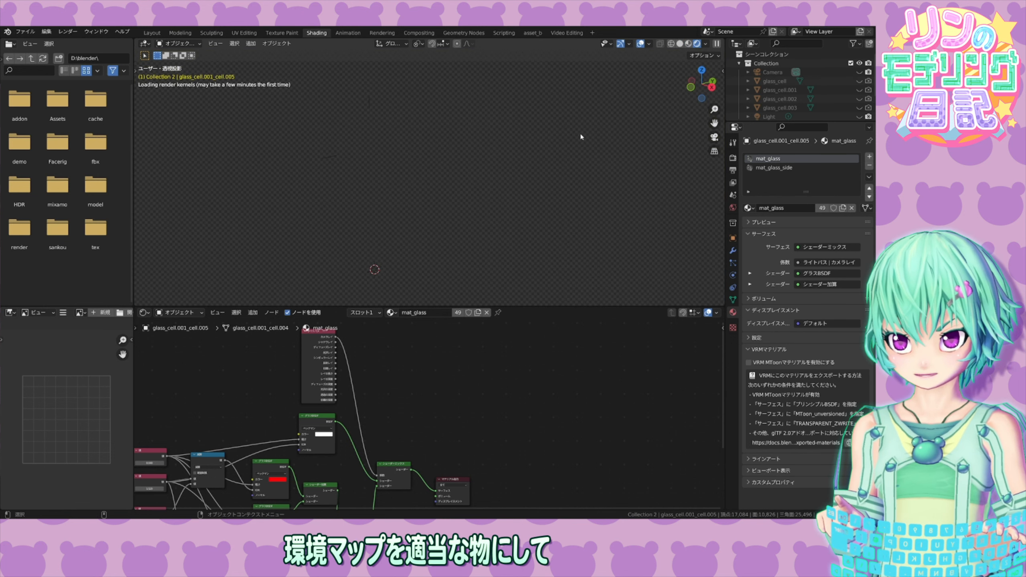
pyautogui.click(733, 207)
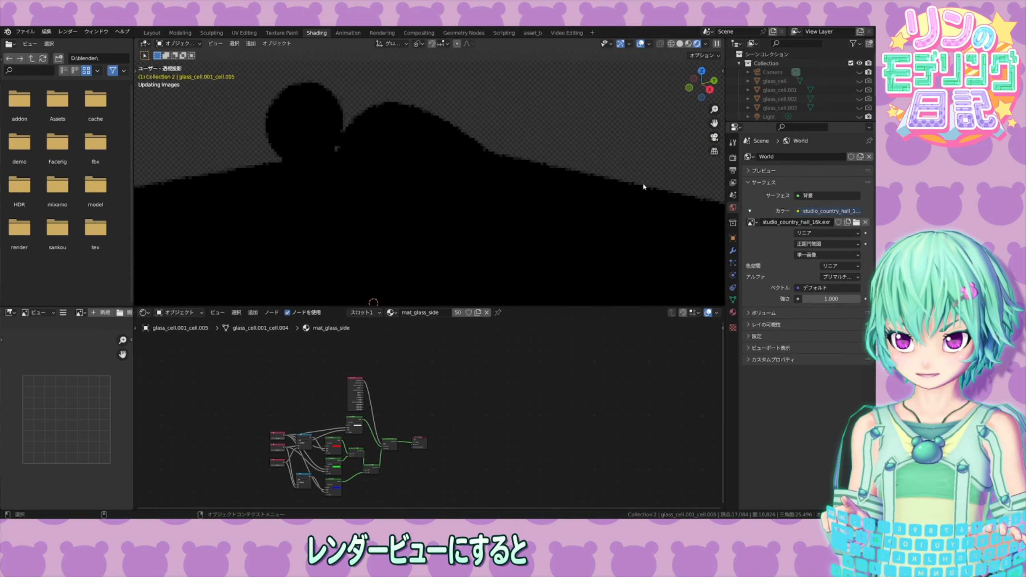
pyautogui.click(643, 186)
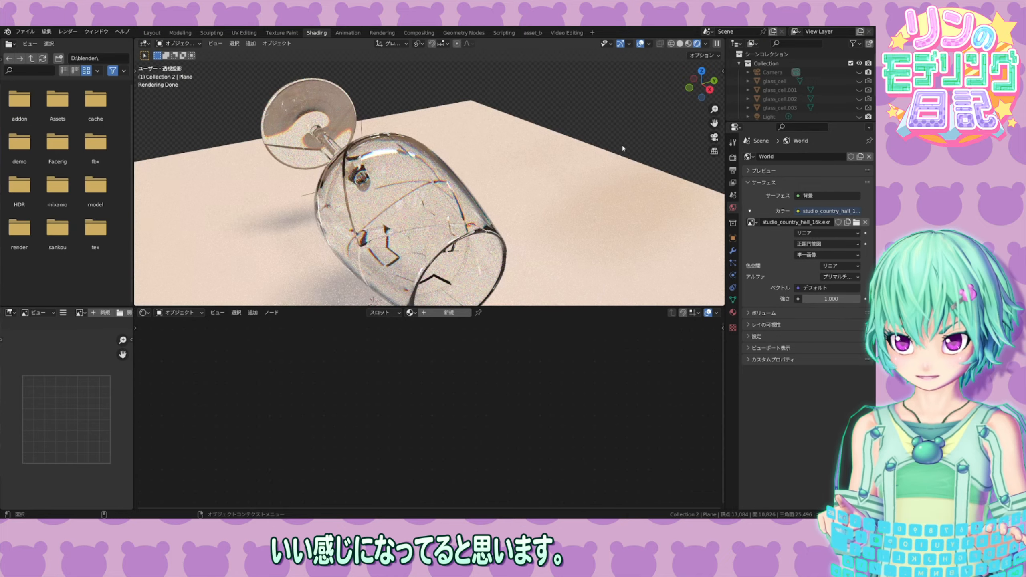
pyautogui.moveTo(544, 236); pyautogui.dragTo(545, 186, button='middle')
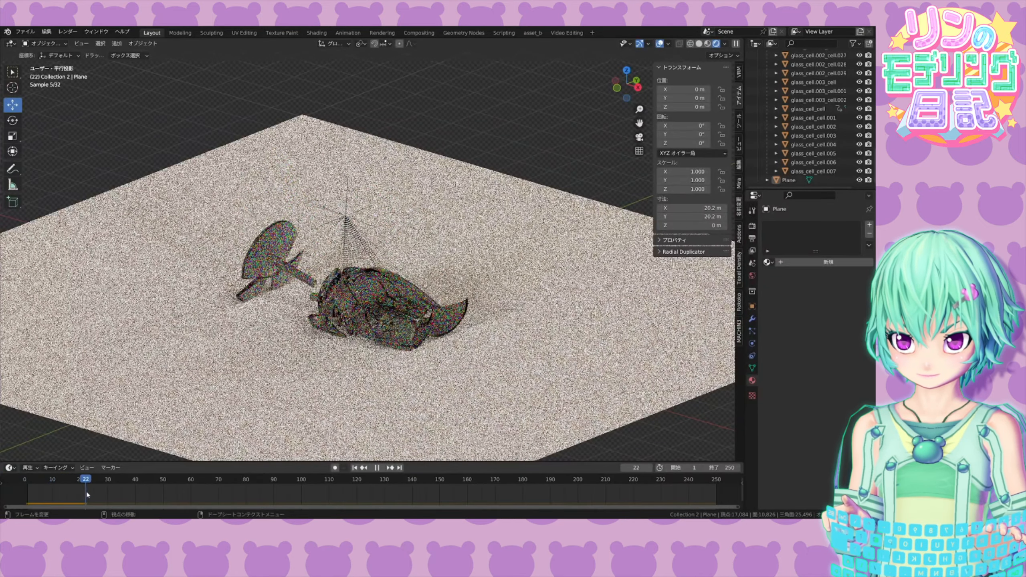
# - Play the breaking animation in rendered view, pausing at frame 26 for a close look at the shards
pyautogui.press('space')
pyautogui.scroll(5, 326, 404)
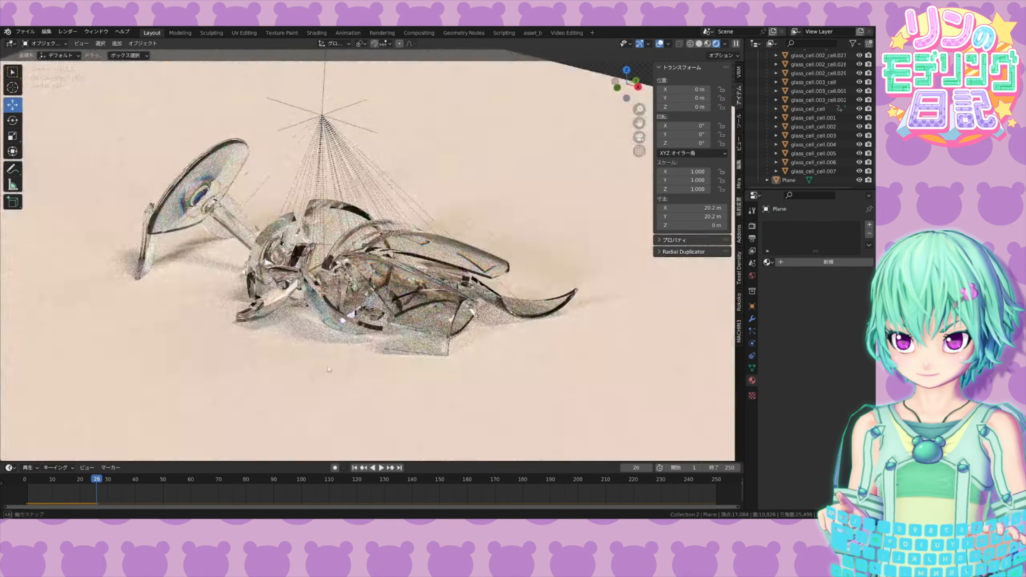
pyautogui.moveTo(312, 357); pyautogui.dragTo(321, 377, button='middle')
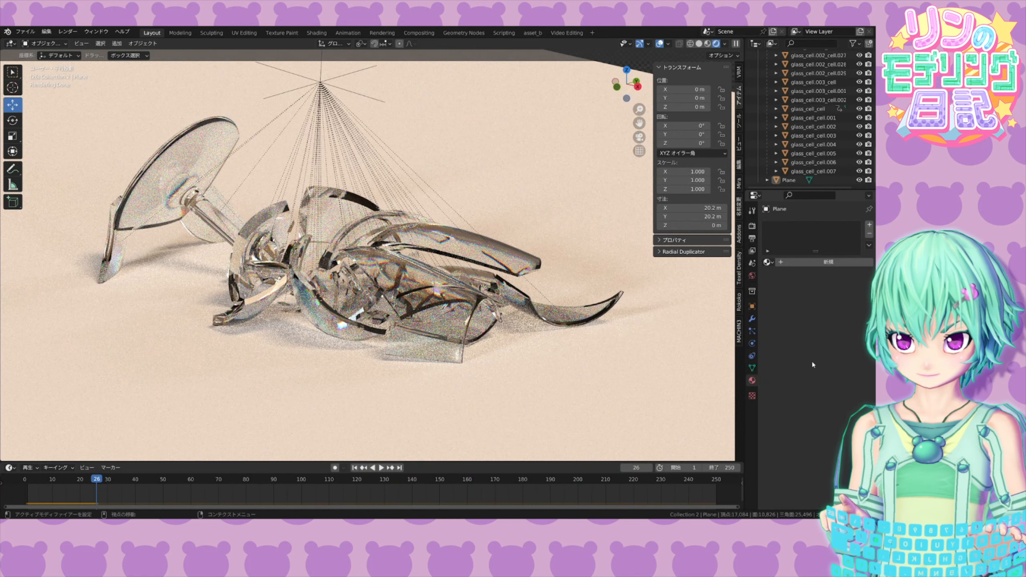
pyautogui.press('space')
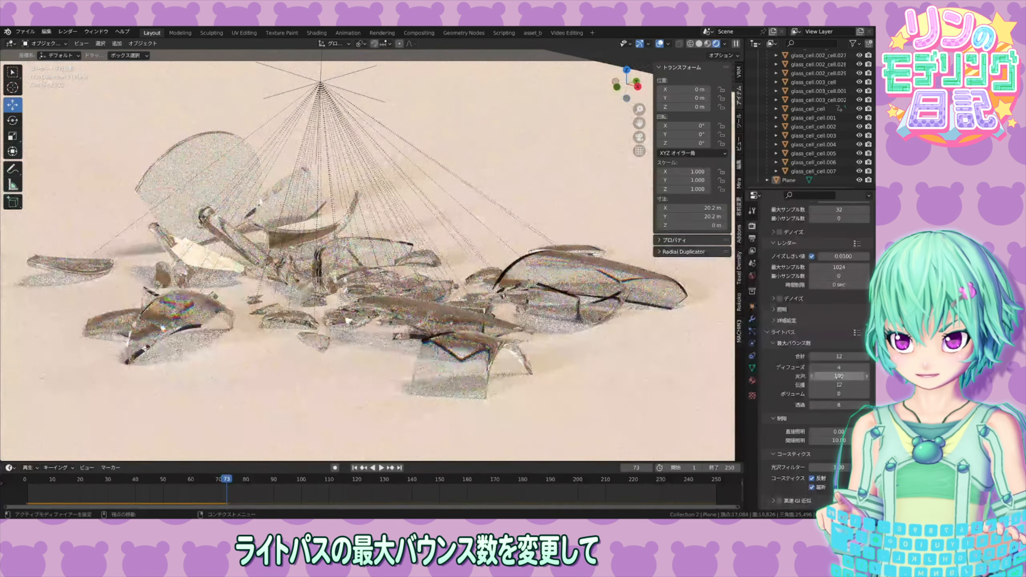
# - Set the maximum light bounces to 128 total and 100 glossy, and enable viewport denoising with 300 samples
pyautogui.doubleClick(833, 357)
pyautogui.write('12')
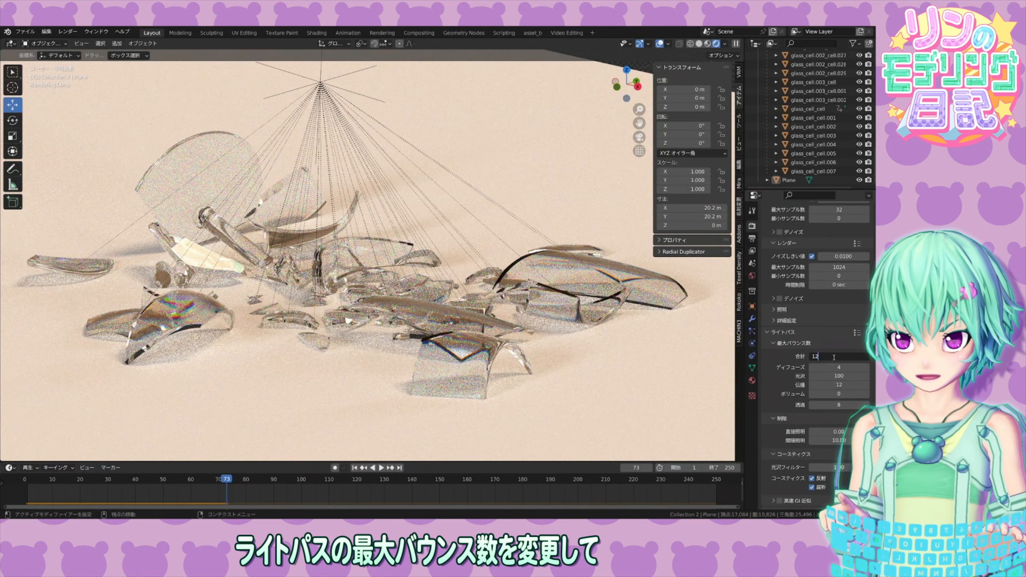
pyautogui.write('8')
pyautogui.press('Return')
pyautogui.scroll(3, 837, 303)
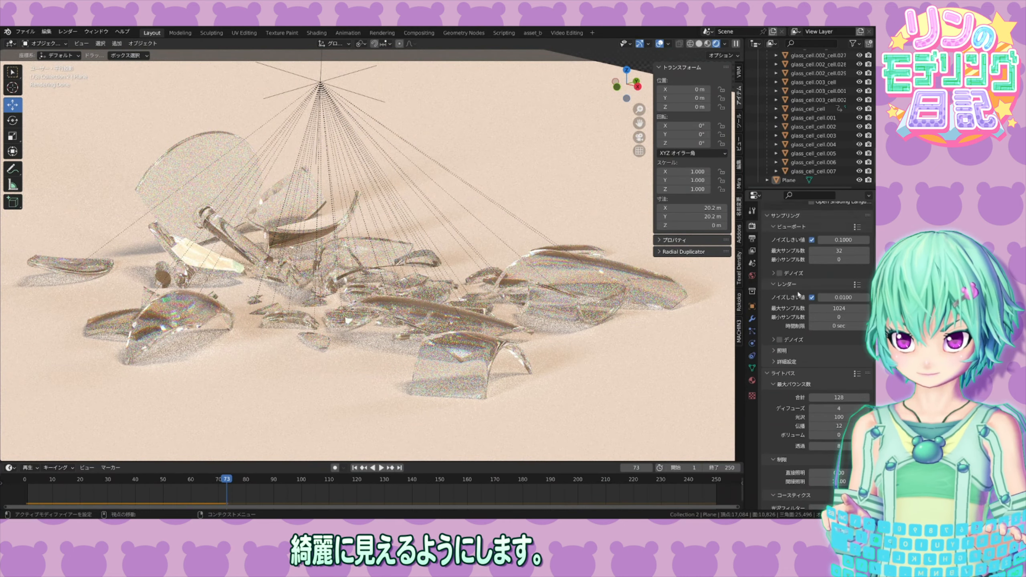
pyautogui.click(780, 274)
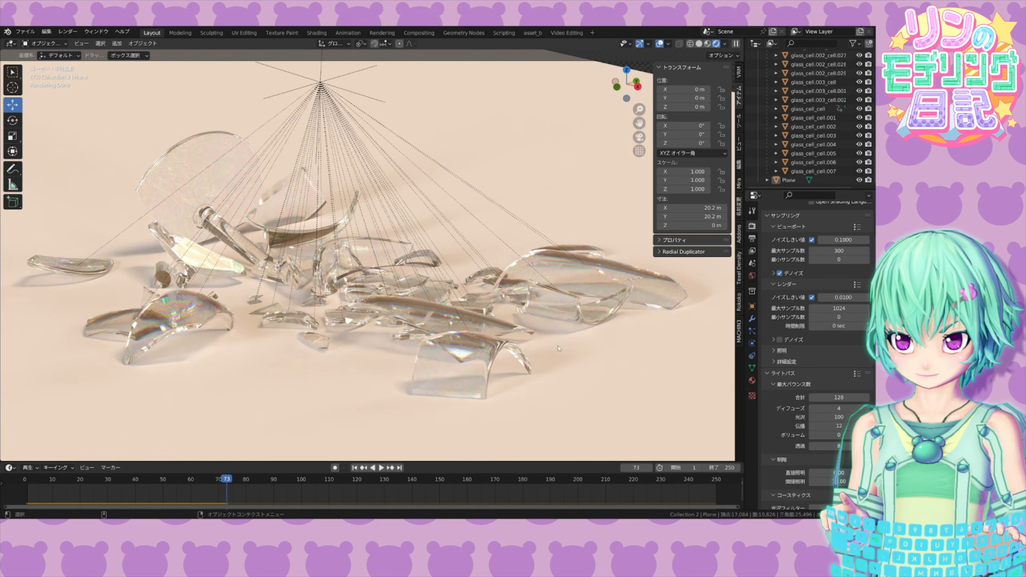
# - Go to frame 36 and select the glass_cell.001_cell shard in the Shading workspace to show its mat_glass nodes
pyautogui.moveTo(226, 481); pyautogui.dragTo(126, 485)
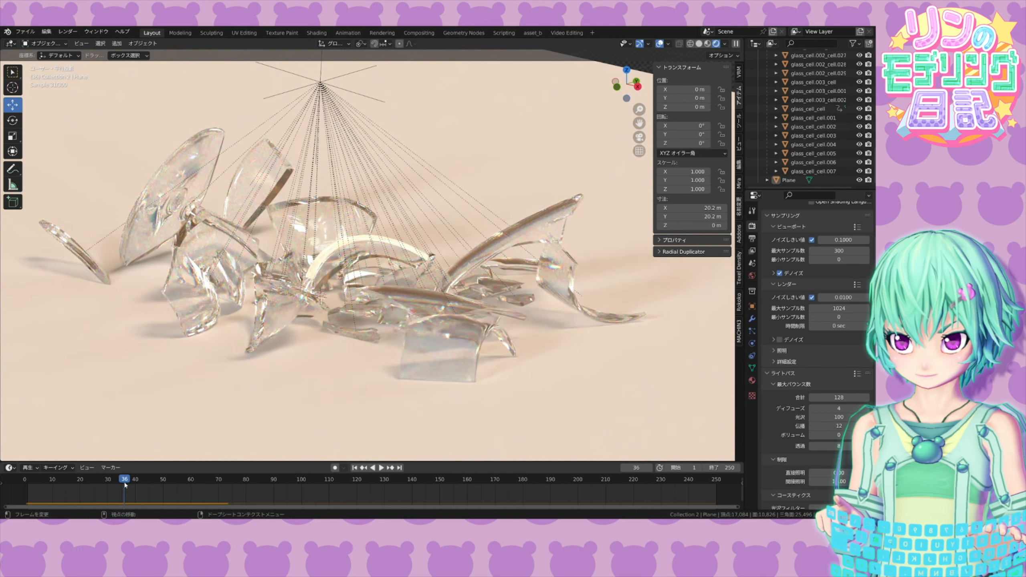
pyautogui.click(314, 33)
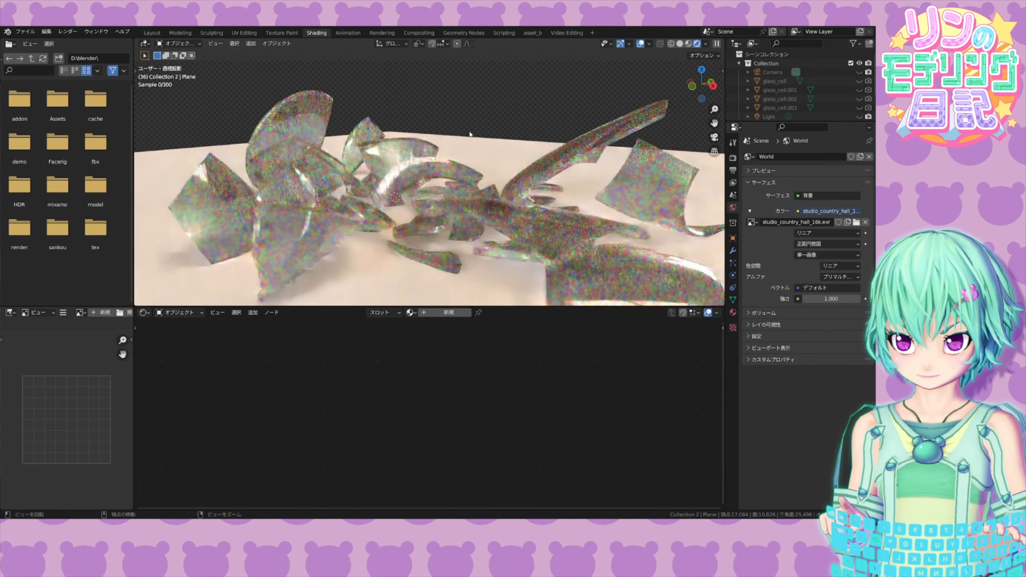
pyautogui.scroll(-5, 774, 95)
pyautogui.click(779, 93)
pyautogui.scroll(5, 521, 364)
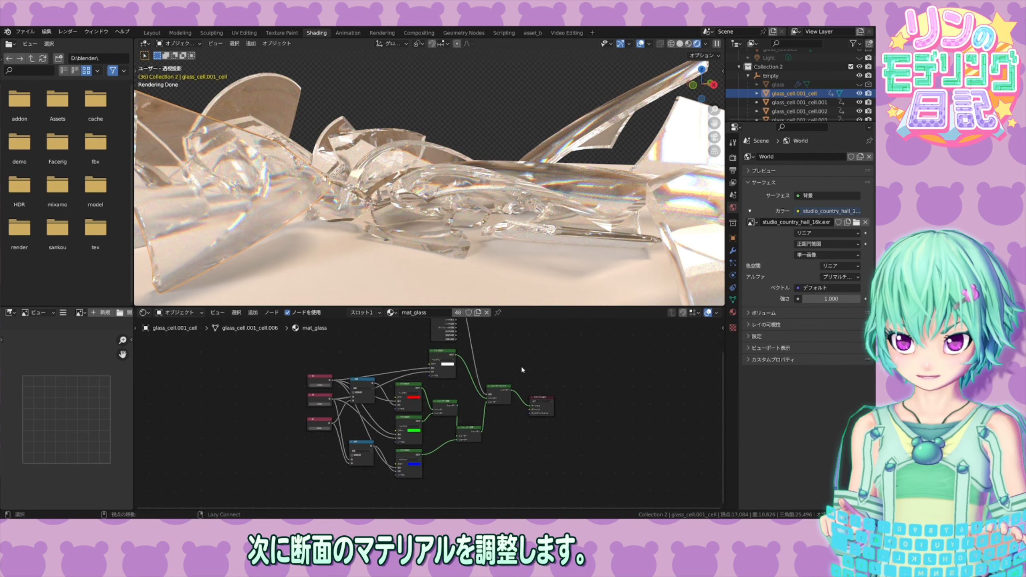
# - Add Texture Coordinate, Mapping and Image Texture nodes from the red Glass BSDF, and delete the Image Texture
pyautogui.click(271, 314)
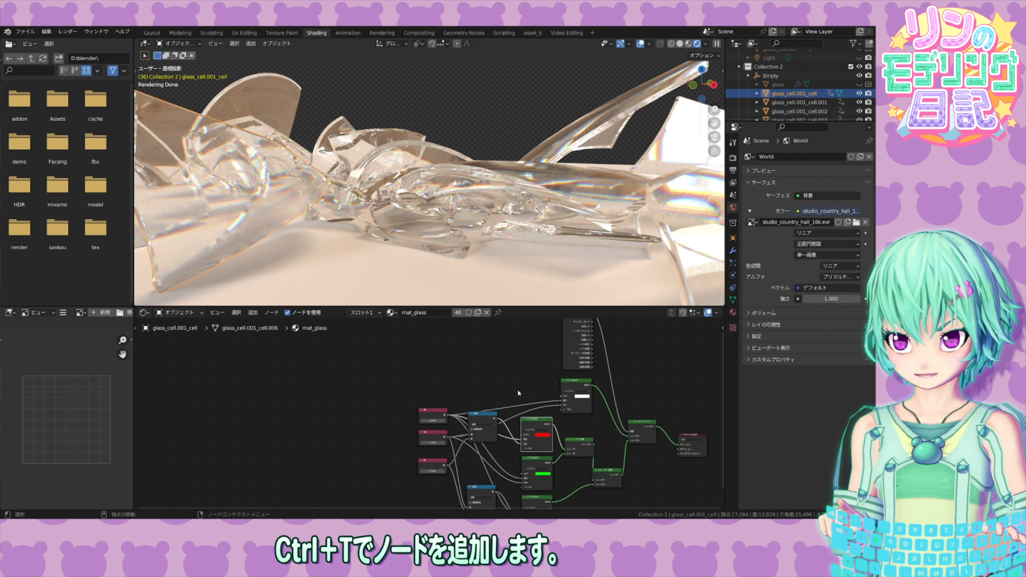
pyautogui.hotkey('ctrl', 't')
pyautogui.moveTo(516, 447); pyautogui.dragTo(505, 450)
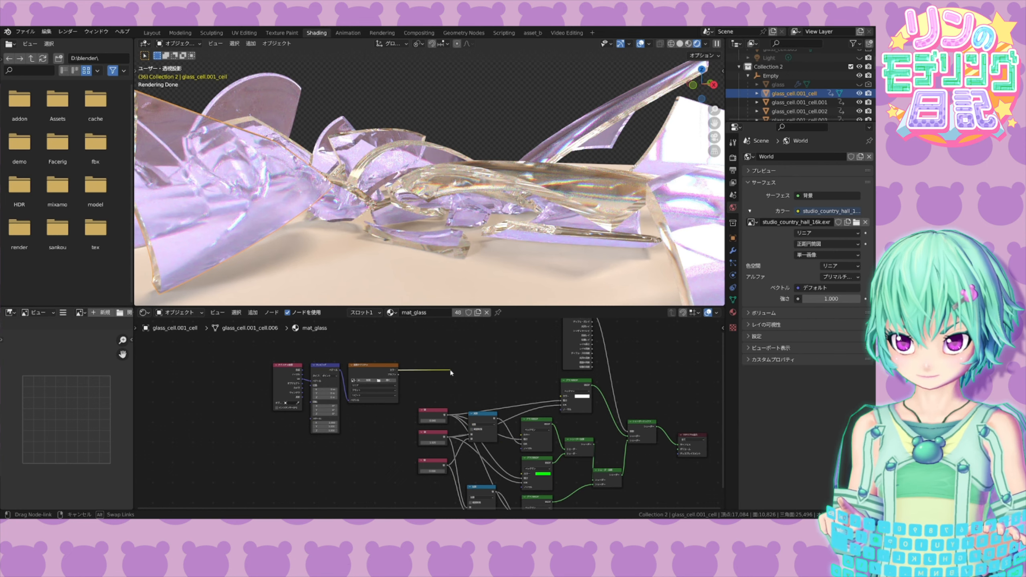
pyautogui.press('x')
# - Add a Noise Texture driven by the Mapping node, and feed the Mapping from the Texture Coordinate's Object output
pyautogui.click(272, 313)
pyautogui.moveTo(252, 312)
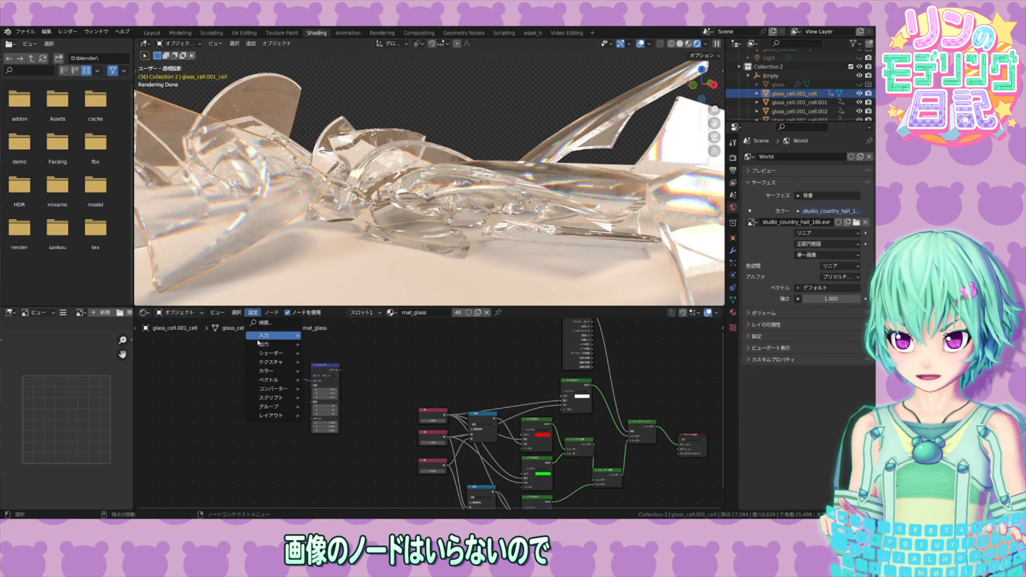
pyautogui.moveTo(271, 362)
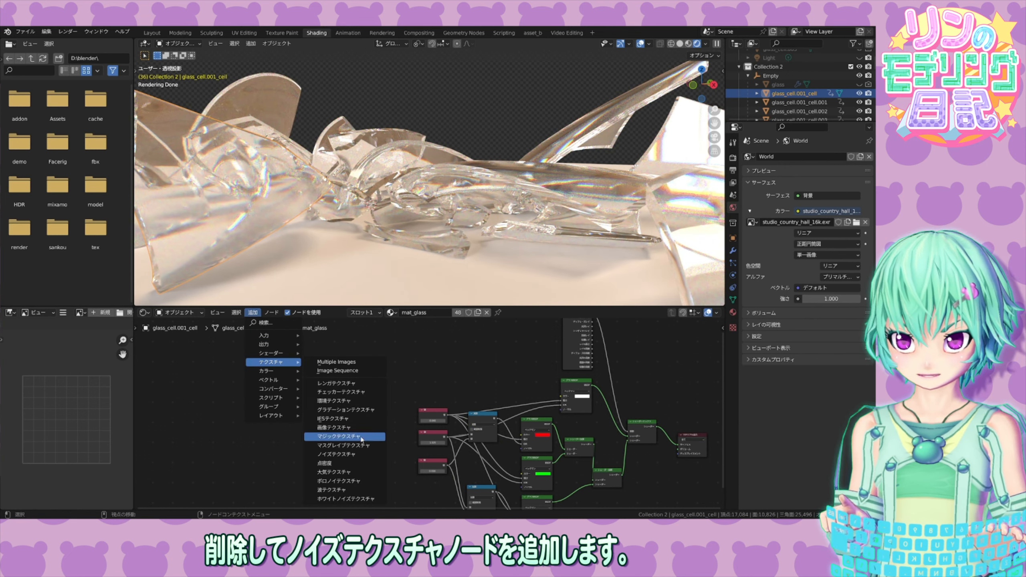
pyautogui.click(343, 454)
pyautogui.click(353, 364)
pyautogui.click(339, 372)
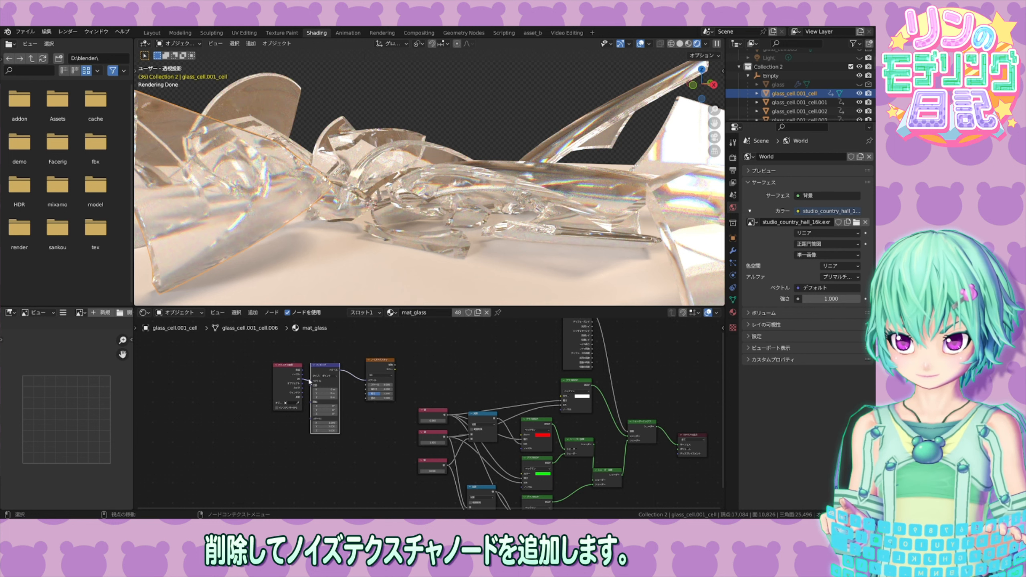
pyautogui.moveTo(314, 383); pyautogui.dragTo(312, 382)
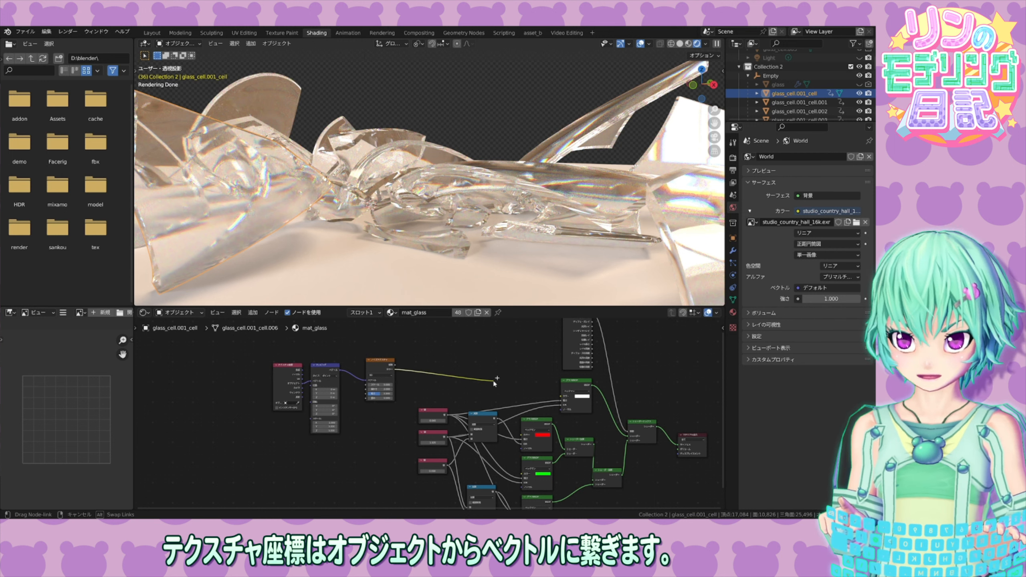
pyautogui.moveTo(512, 392); pyautogui.dragTo(512, 392)
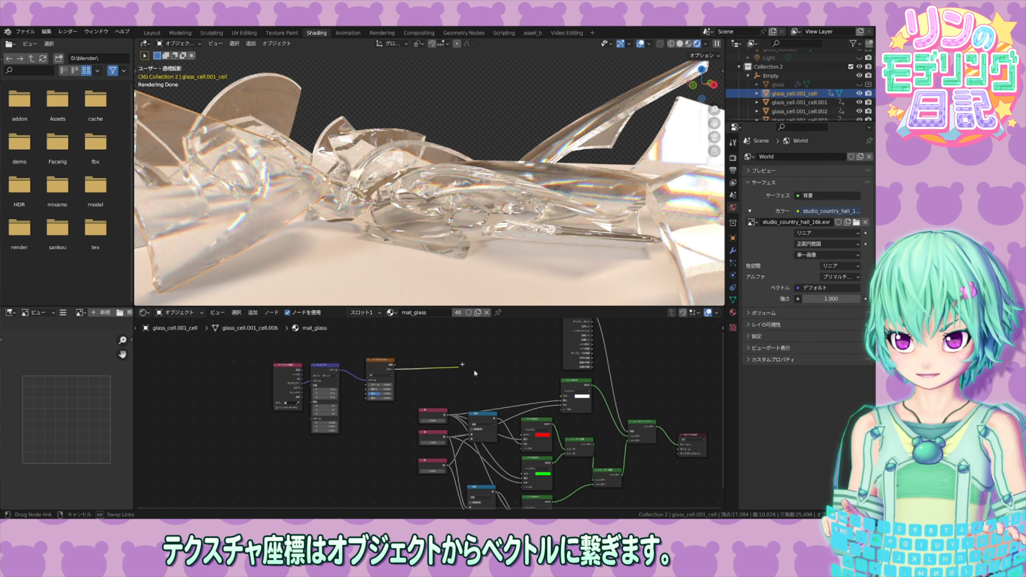
pyautogui.moveTo(681, 446); pyautogui.dragTo(628, 433)
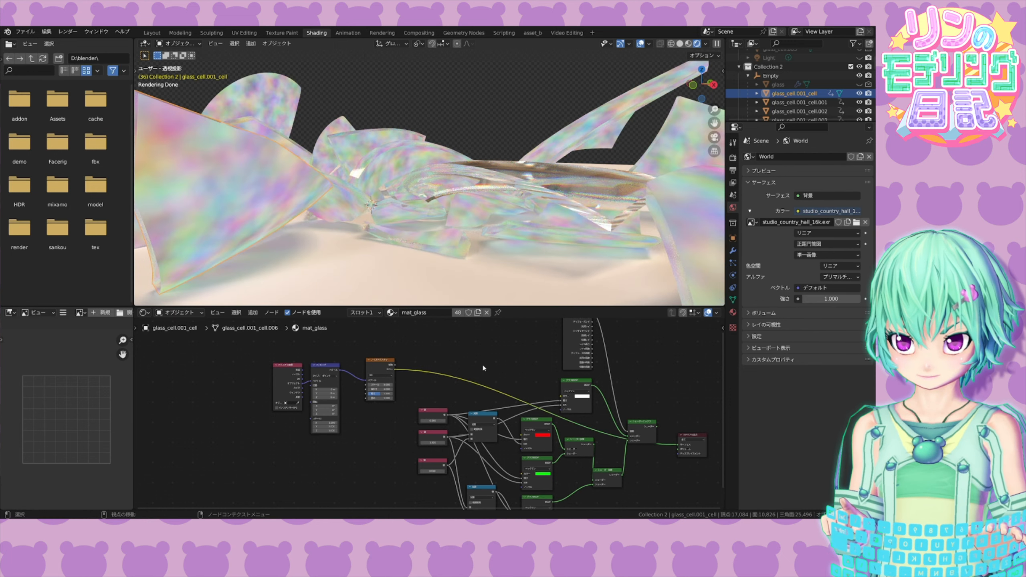
pyautogui.hotkey('ctrl', 'z')
# - Move the Texture Coordinate, Mapping and Noise Texture nodes out of mat_glass and into mat_glass_side
pyautogui.scroll(-7, 482, 365)
pyautogui.moveTo(430, 369); pyautogui.dragTo(332, 407)
pyautogui.press('x')
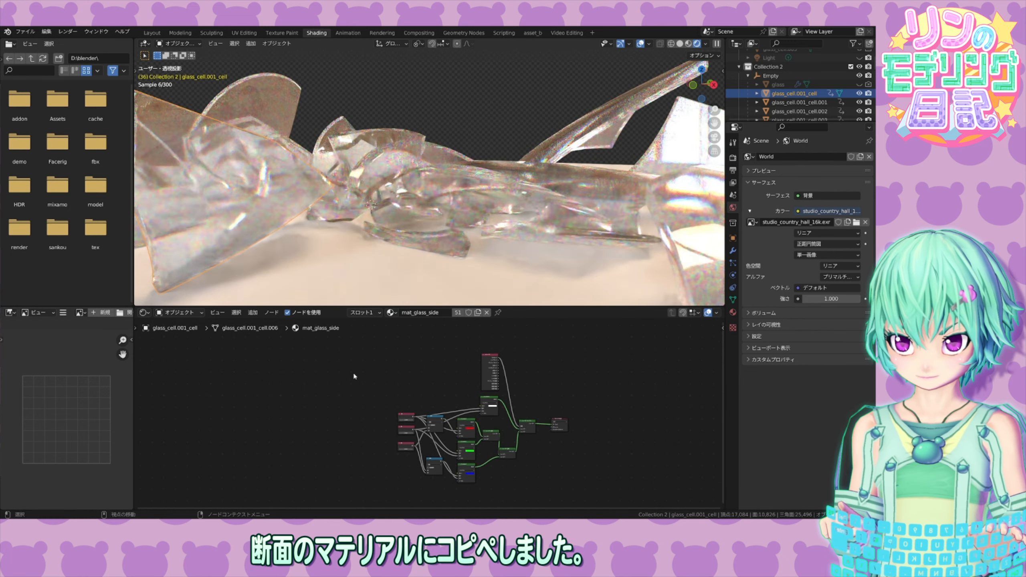
pyautogui.hotkey('ctrl', 'v')
pyautogui.scroll(2, 404, 372)
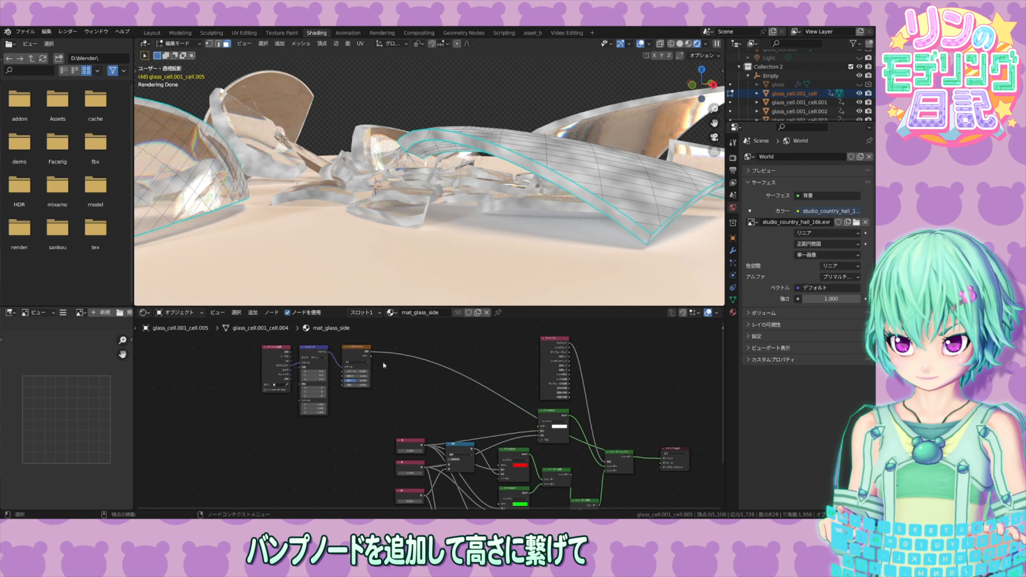
# - Insert a Bump node on the link after the Noise Texture in mat_glass_side
pyautogui.click(271, 313)
pyautogui.moveTo(253, 312)
pyautogui.moveTo(268, 380)
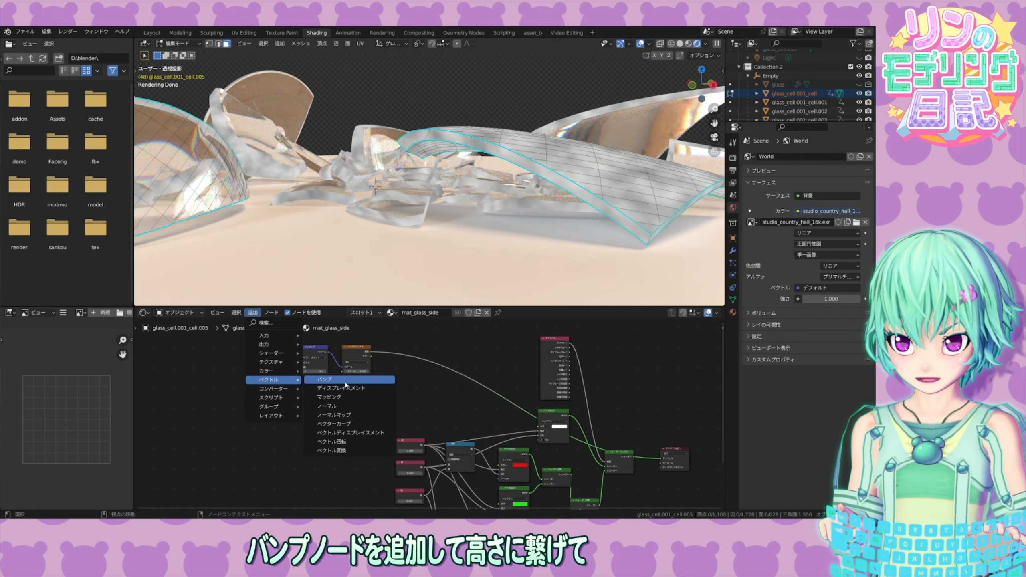
pyautogui.click(346, 380)
pyautogui.click(409, 355)
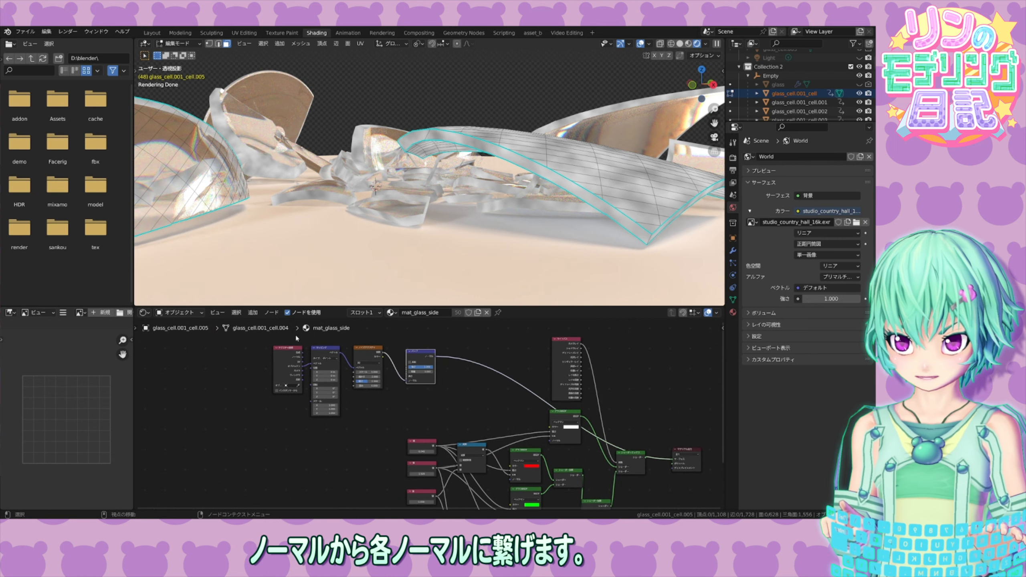
# - Connect the Bump node's Normal output to the Normal input of each Glass BSDF
pyautogui.moveTo(413, 354); pyautogui.dragTo(316, 395)
pyautogui.moveTo(379, 404); pyautogui.dragTo(344, 390, button='middle')
pyautogui.scroll(1, 375, 374)
pyautogui.moveTo(305, 368); pyautogui.dragTo(495, 432)
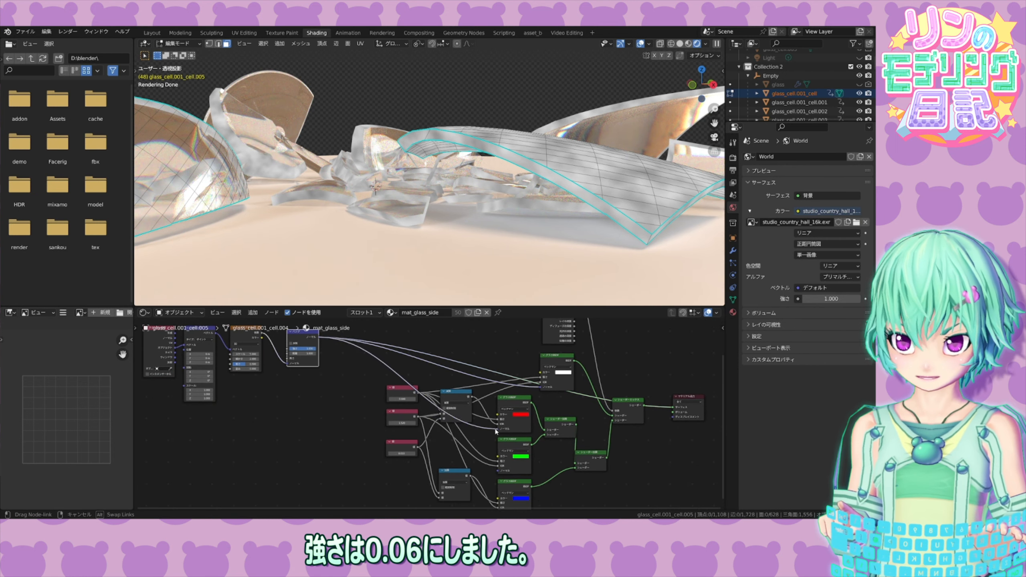
pyautogui.moveTo(320, 341); pyautogui.dragTo(505, 450)
# - Reconnect the Mix Shader to the Material Output, and link the Noise Texture's factor to the Bump node's Height
pyautogui.moveTo(673, 406); pyautogui.dragTo(516, 481, button='middle')
pyautogui.keyDown('ctrl'); pyautogui.keyDown('shift'); pyautogui.click(481, 423); pyautogui.keyUp('shift'); pyautogui.keyUp('ctrl')
pyautogui.moveTo(494, 362); pyautogui.dragTo(552, 367, button='middle')
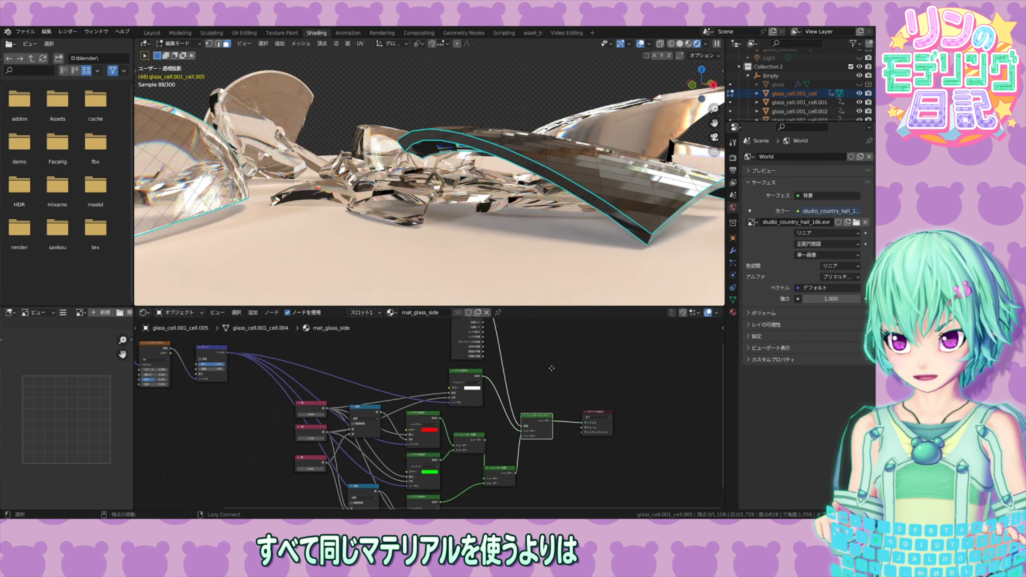
pyautogui.moveTo(343, 348); pyautogui.dragTo(480, 362, button='middle')
pyautogui.scroll(5, 307, 376)
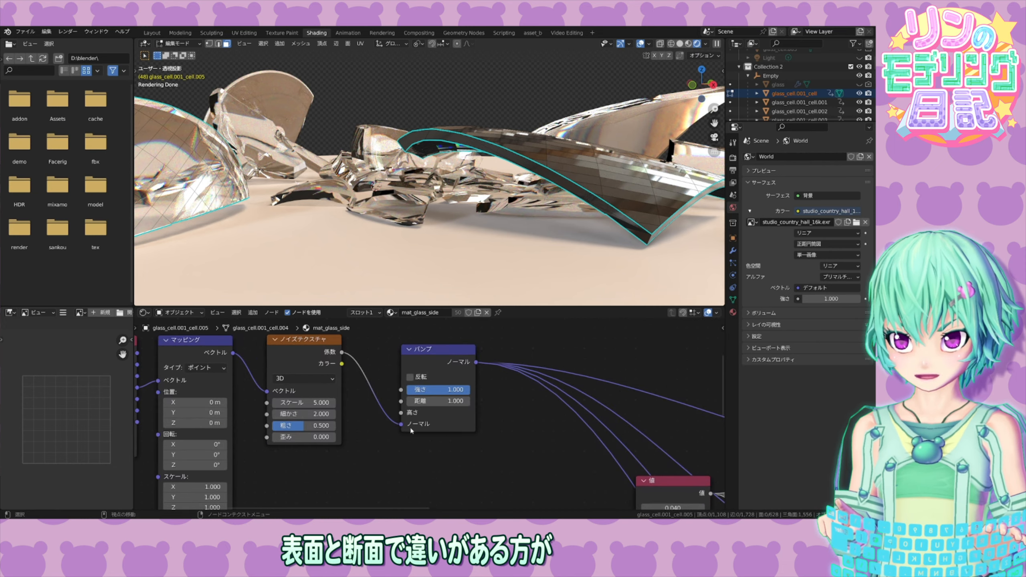
pyautogui.moveTo(341, 352); pyautogui.dragTo(401, 412)
# - Make mat_glass the shard's active material slot and return to Object Mode
pyautogui.click(733, 312)
pyautogui.click(767, 159)
pyautogui.click(754, 208)
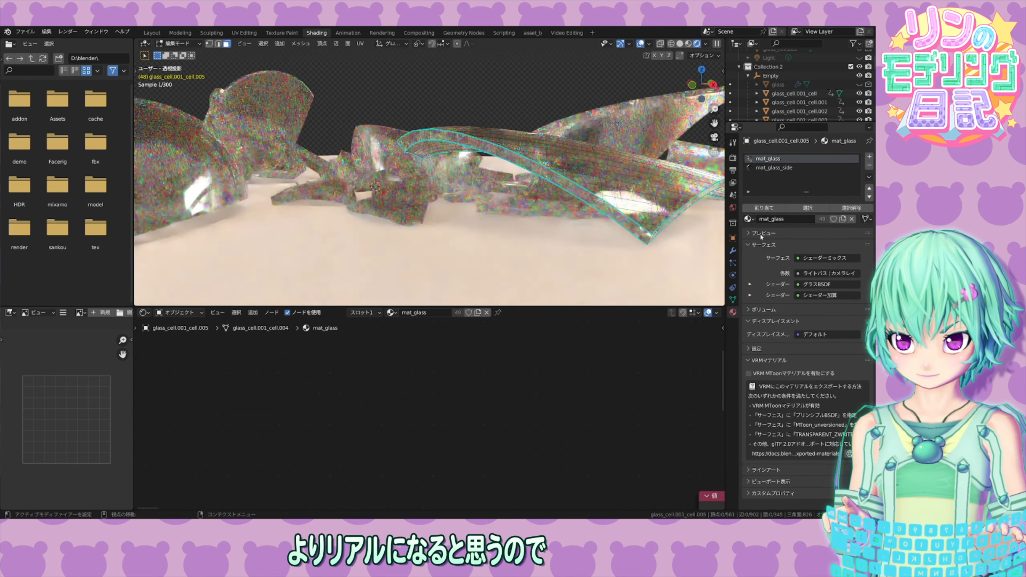
pyautogui.press('Tab')
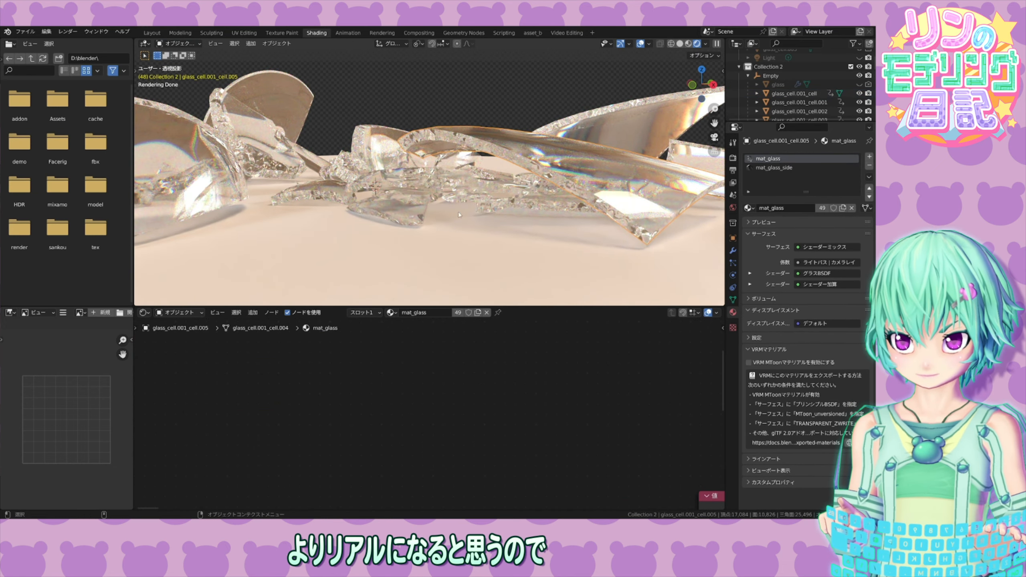
# - Lower the Bump node's strength in mat_glass_side to 0.05 for subtler broken edges
pyautogui.moveTo(458, 212)
pyautogui.mouseDown(button='middle')
pyautogui.moveTo(456, 199)
pyautogui.moveTo(470, 210)
pyautogui.mouseUp(button='middle')
pyautogui.click(775, 167)
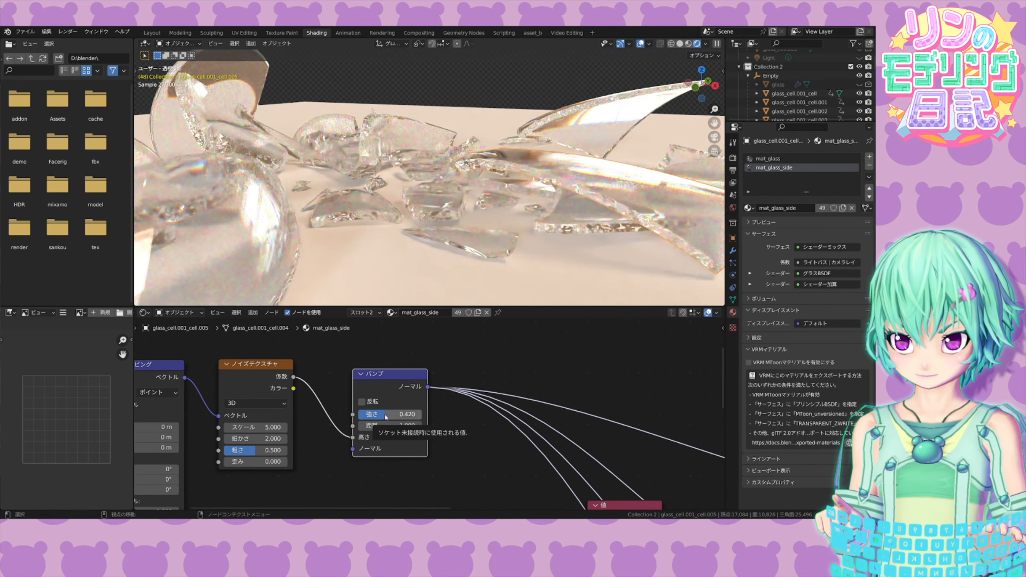
pyautogui.moveTo(412, 418); pyautogui.dragTo(356, 418)
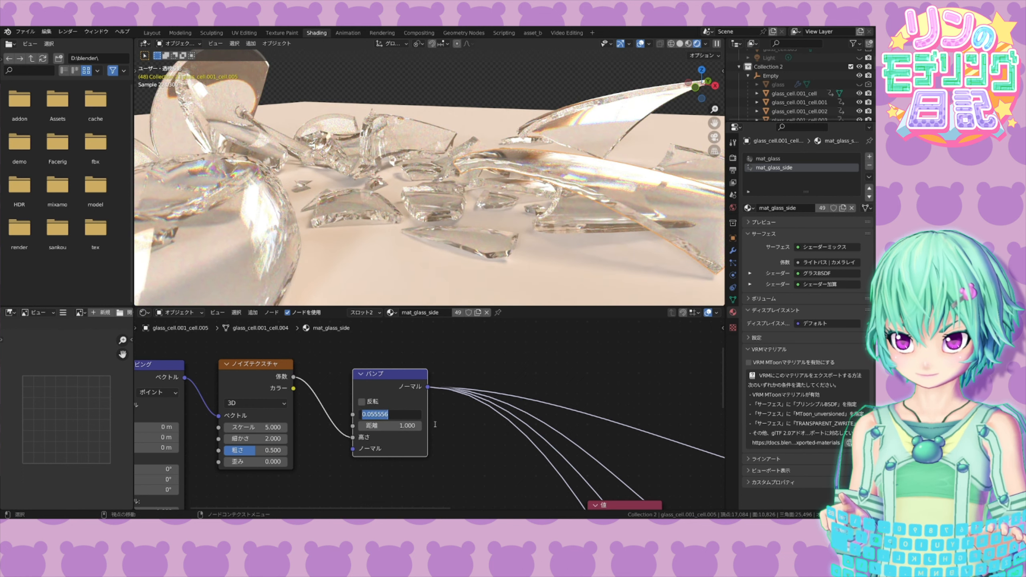
pyautogui.write('0.093')
pyautogui.press('Return')
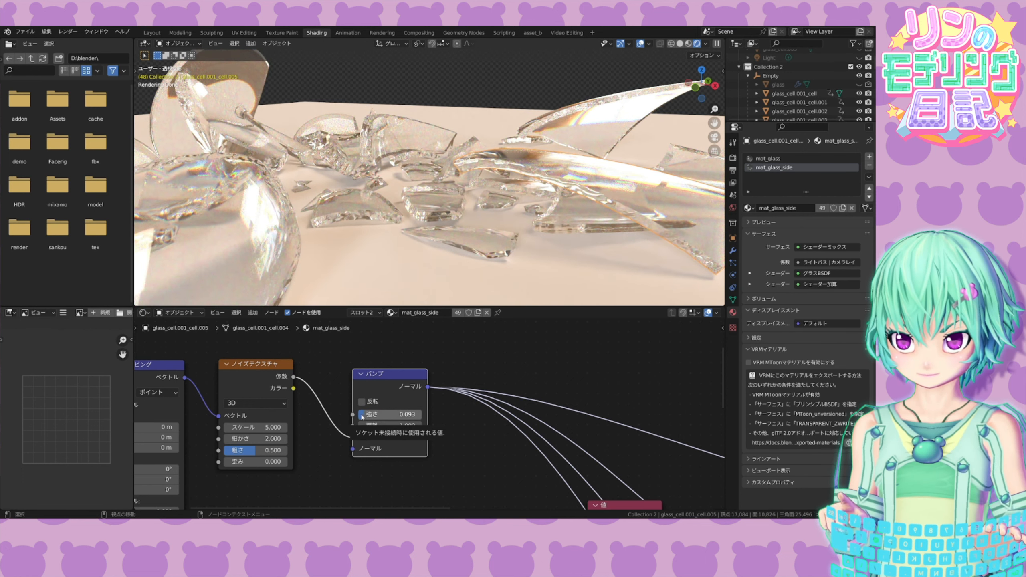
pyautogui.press('Return')
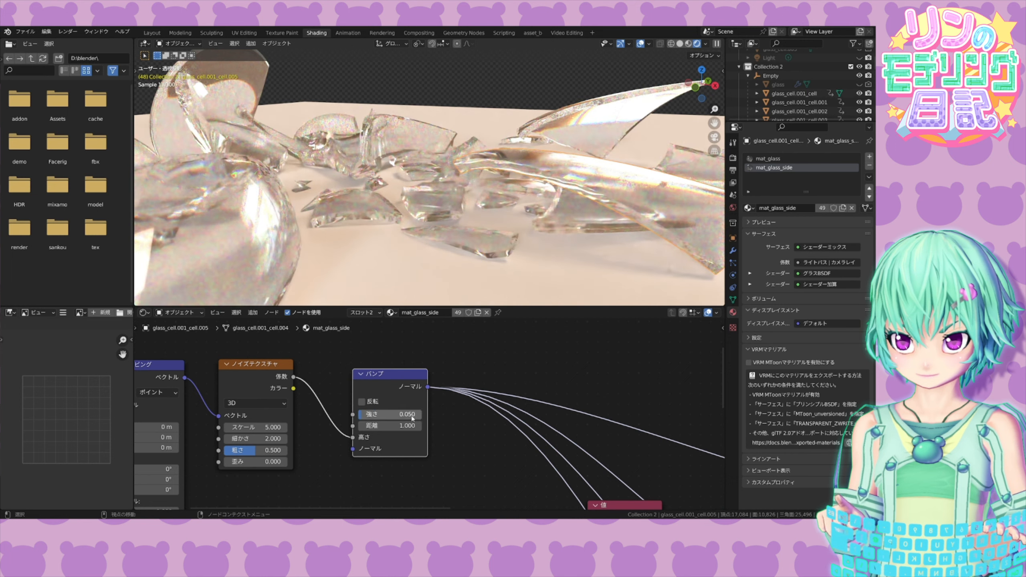
pyautogui.write('6')
pyautogui.press('Return')
pyautogui.moveTo(465, 242)
pyautogui.mouseDown(button='middle')
pyautogui.moveTo(499, 241)
pyautogui.moveTo(467, 235)
pyautogui.mouseUp(button='middle')
pyautogui.scroll(-5, 449, 397)
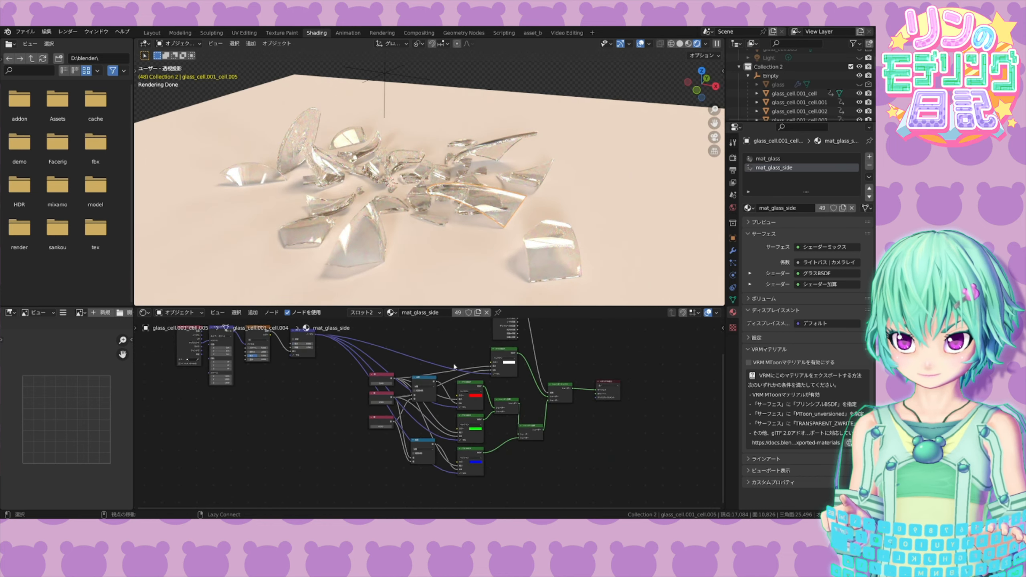
# - Switch to the Layout workspace and fit the camera to the current view of the shards
pyautogui.click(152, 33)
pyautogui.keyDown('shift'); pyautogui.moveTo(295, 360); pyautogui.dragTo(379, 331, button='middle'); pyautogui.keyUp('shift')
pyautogui.scroll(1, 347, 303)
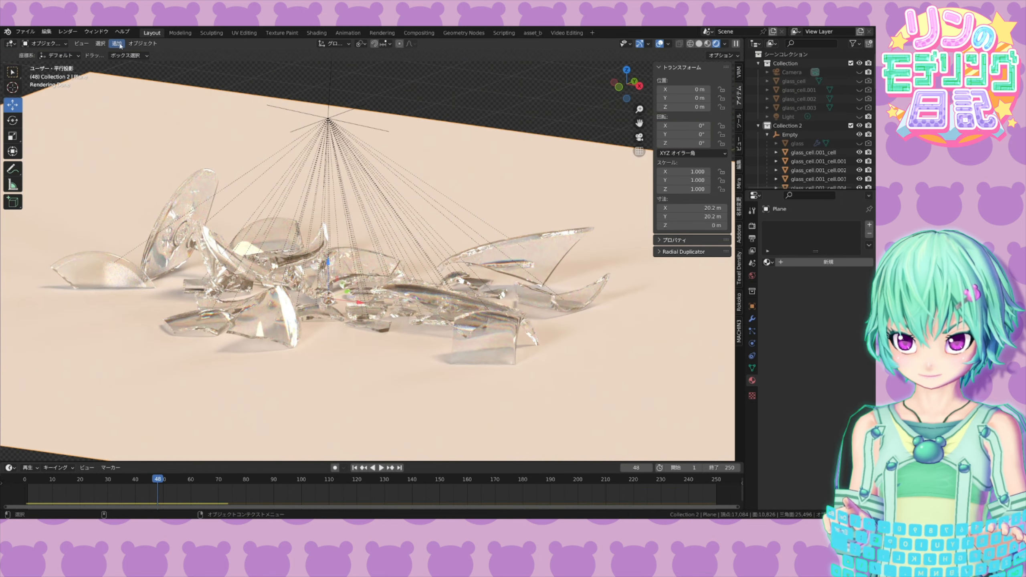
pyautogui.click(82, 43)
pyautogui.moveTo(156, 142)
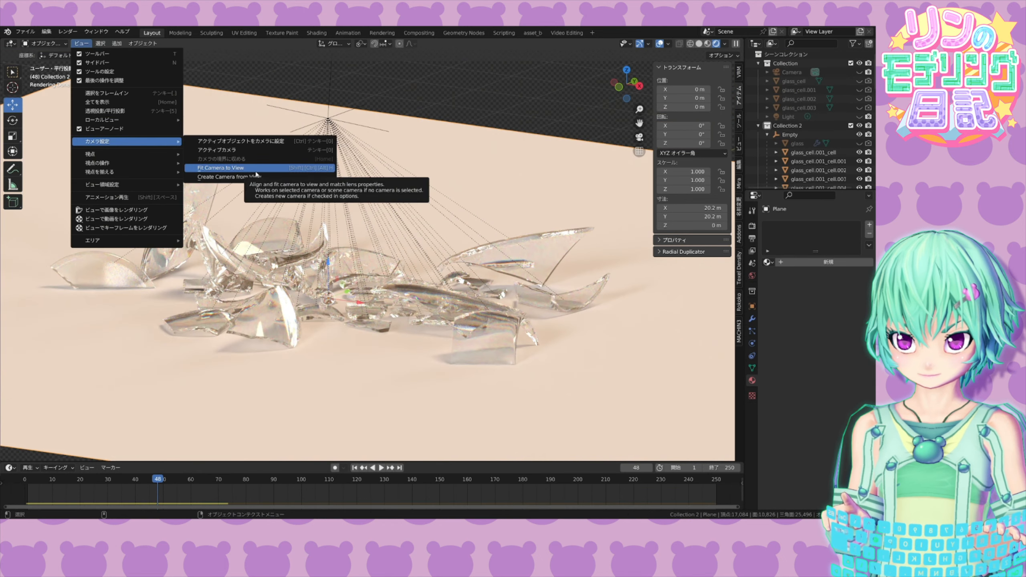
pyautogui.click(243, 168)
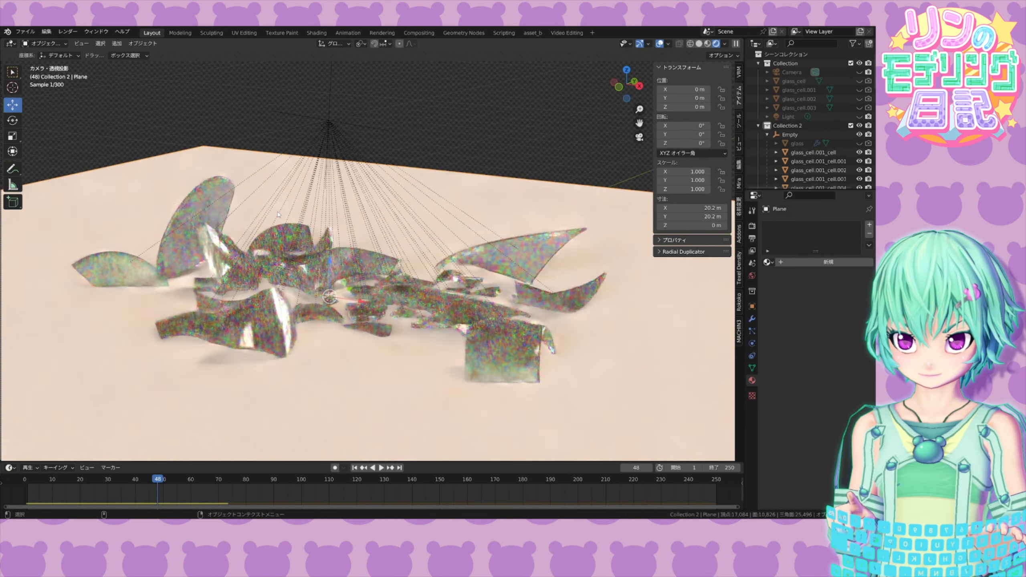
pyautogui.scroll(-3, 432, 159)
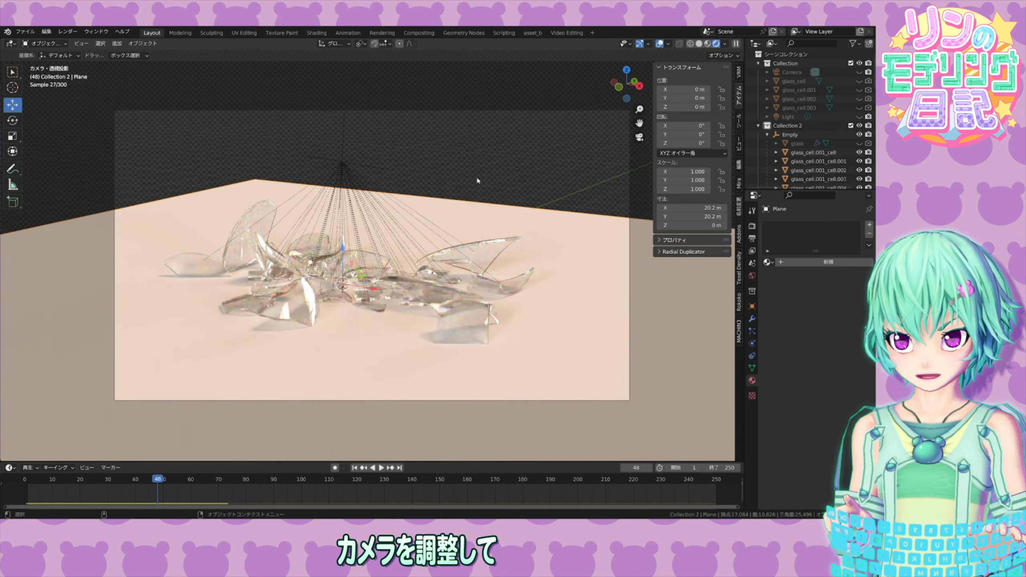
# - Lock the camera to the view, adjust its framing around the shards, and play the animation before returning to frame 1
pyautogui.click(739, 122)
pyautogui.click(739, 144)
pyautogui.click(690, 177)
pyautogui.moveTo(408, 270); pyautogui.dragTo(398, 253, button='middle')
pyautogui.moveTo(157, 491); pyautogui.dragTo(251, 510)
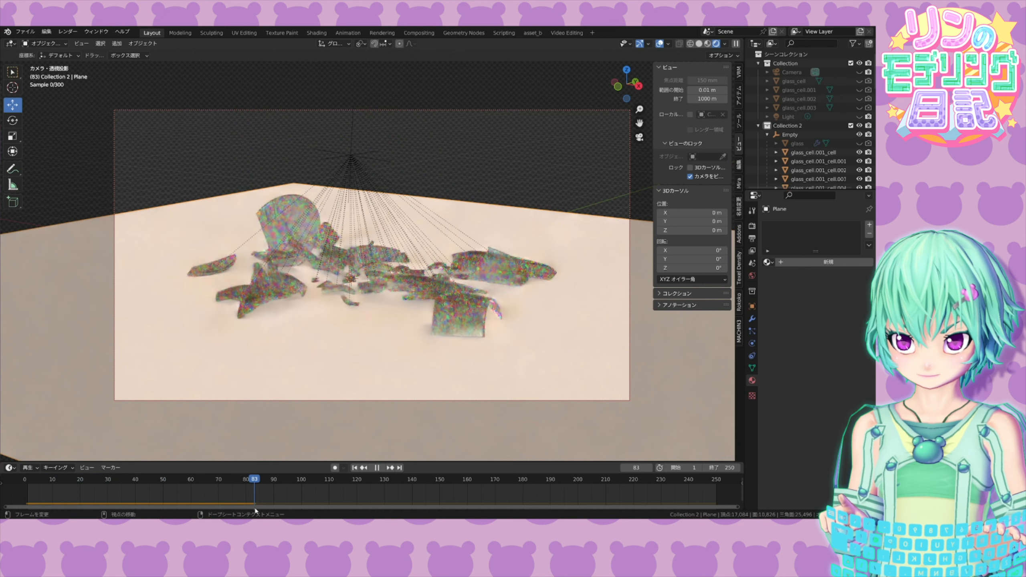
pyautogui.click(28, 479)
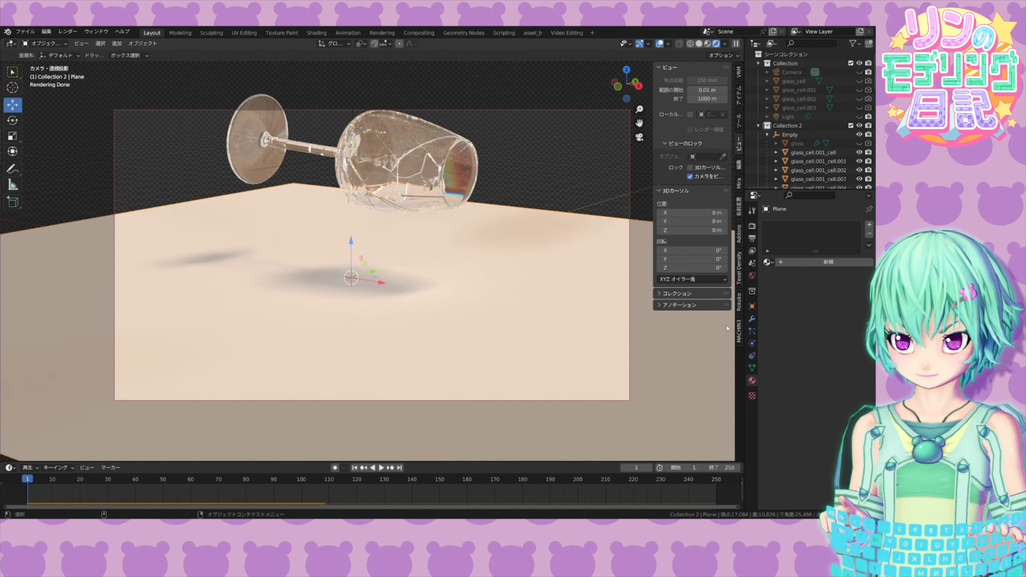
# - Give the floor plane a new material with a pale blue base color and lower specular and roughness
pyautogui.click(782, 262)
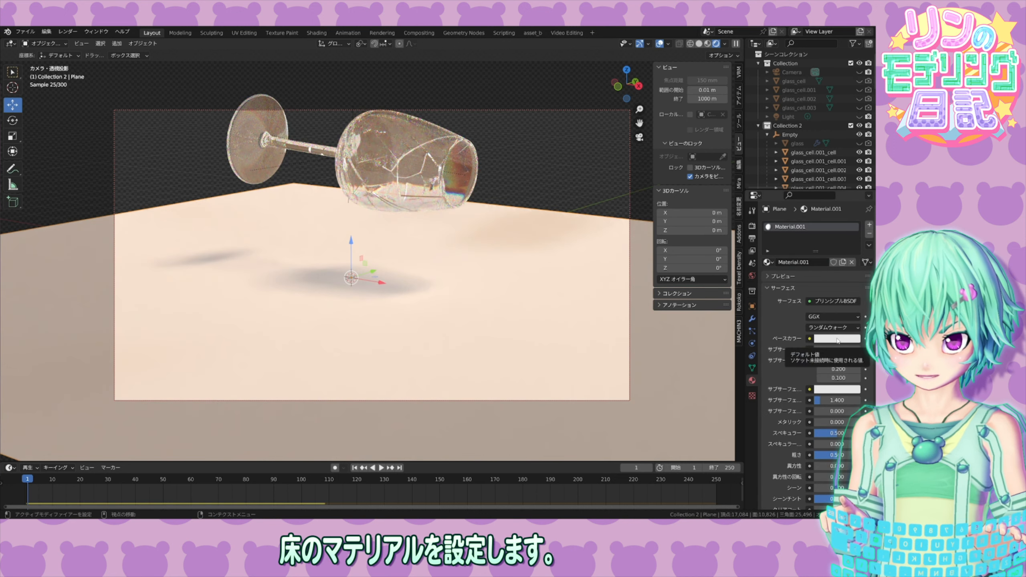
pyautogui.click(837, 338)
pyautogui.moveTo(854, 216); pyautogui.dragTo(816, 240)
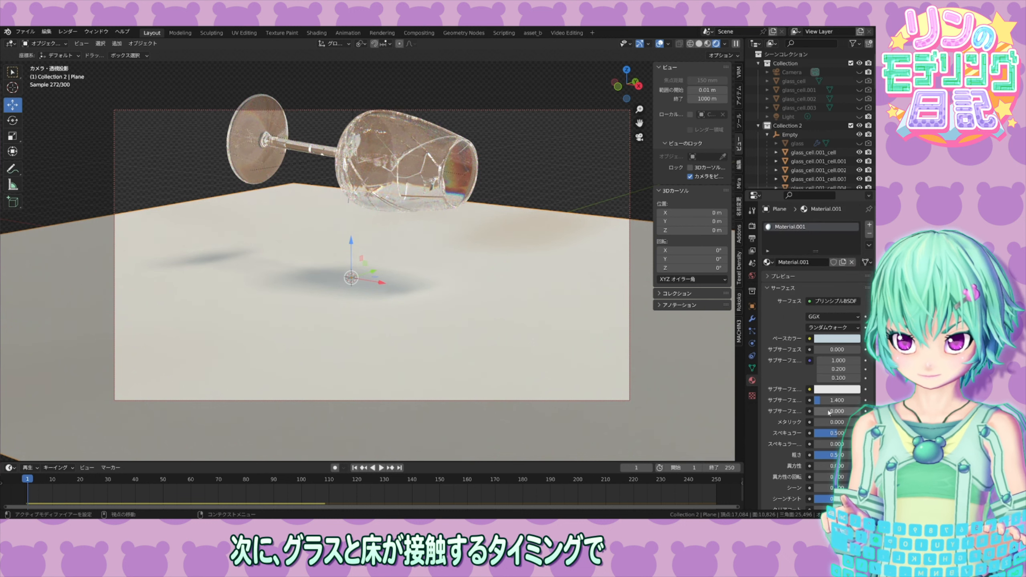
pyautogui.moveTo(837, 455)
pyautogui.mouseDown()
pyautogui.moveTo(820, 455)
pyautogui.moveTo(833, 436)
pyautogui.mouseUp()
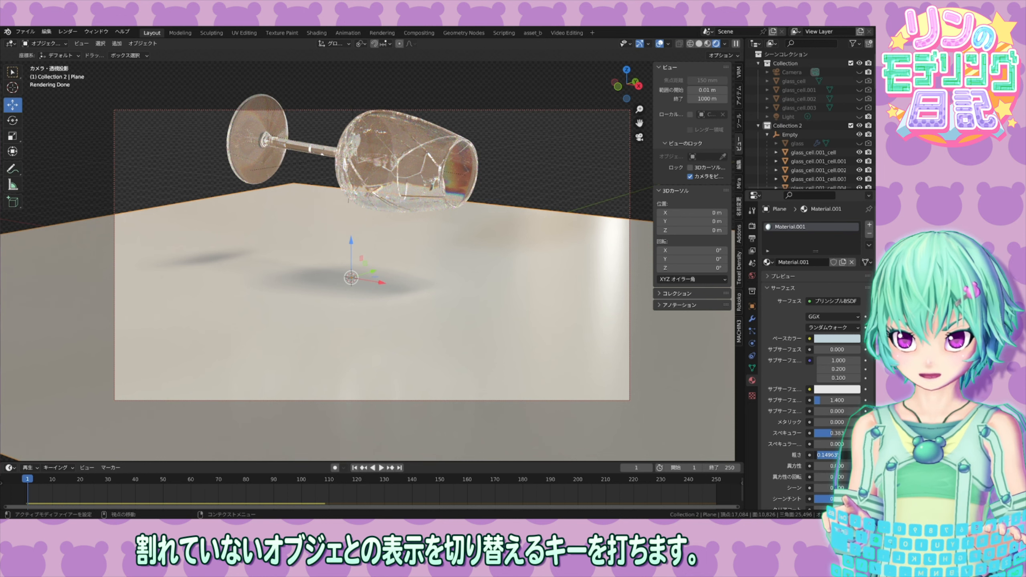
# - Stop the animation at frame 18, where the glass reaches the floor, and switch the viewport to solid shading
pyautogui.press('space')
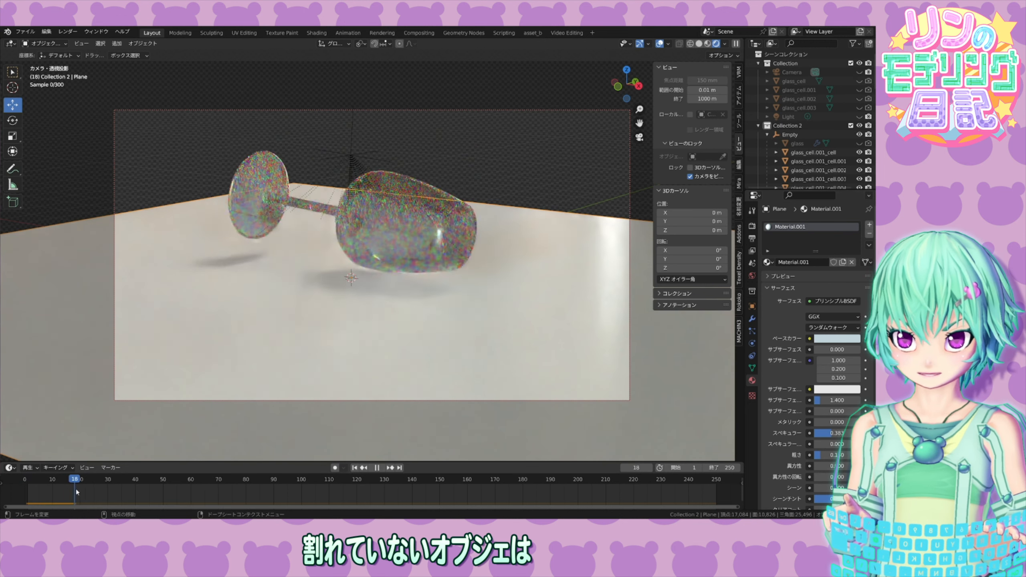
pyautogui.moveTo(98, 496)
pyautogui.mouseDown()
pyautogui.moveTo(74, 500)
pyautogui.moveTo(75, 484)
pyautogui.mouseUp()
pyautogui.press('space')
pyautogui.click(698, 44)
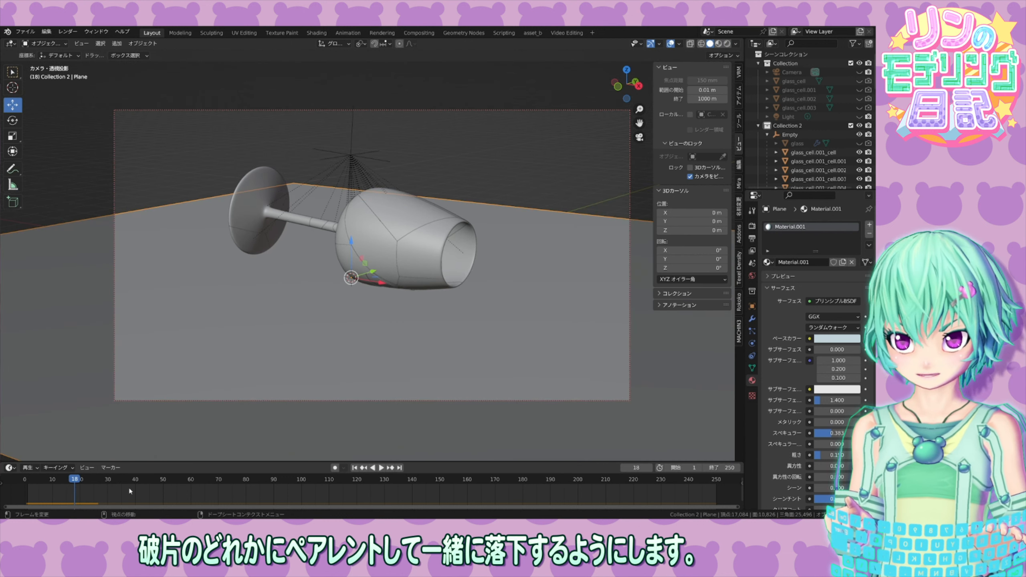
# - Parent the unbroken glass to the glass_cell.001_cell shard and scrub through the fall to frame 22
pyautogui.click(815, 153)
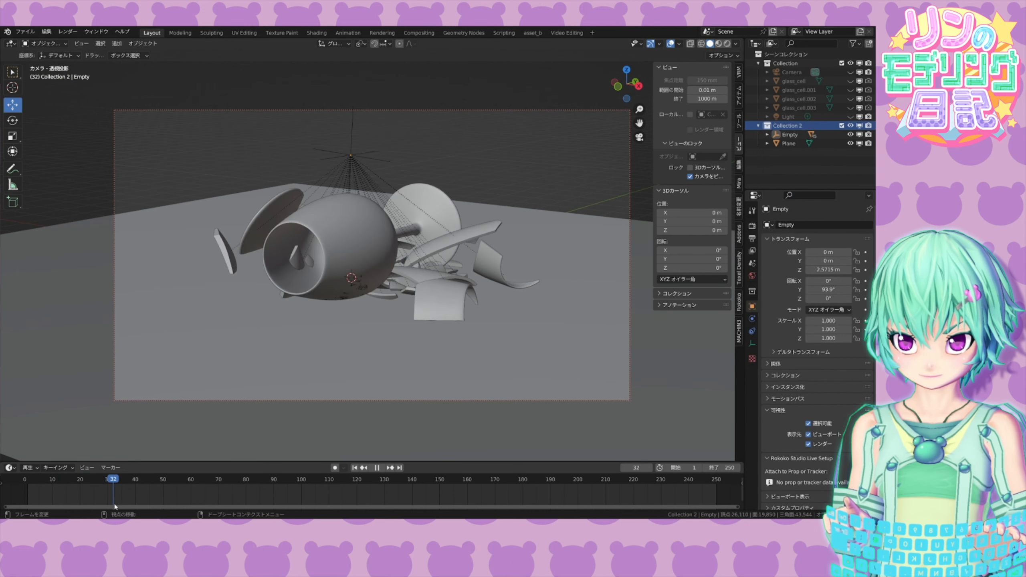
pyautogui.moveTo(114, 505); pyautogui.dragTo(86, 503)
# - Keyframe the unbroken glass's viewport and render visibility on at frame 17 and off at frame 18
pyautogui.click(398, 225)
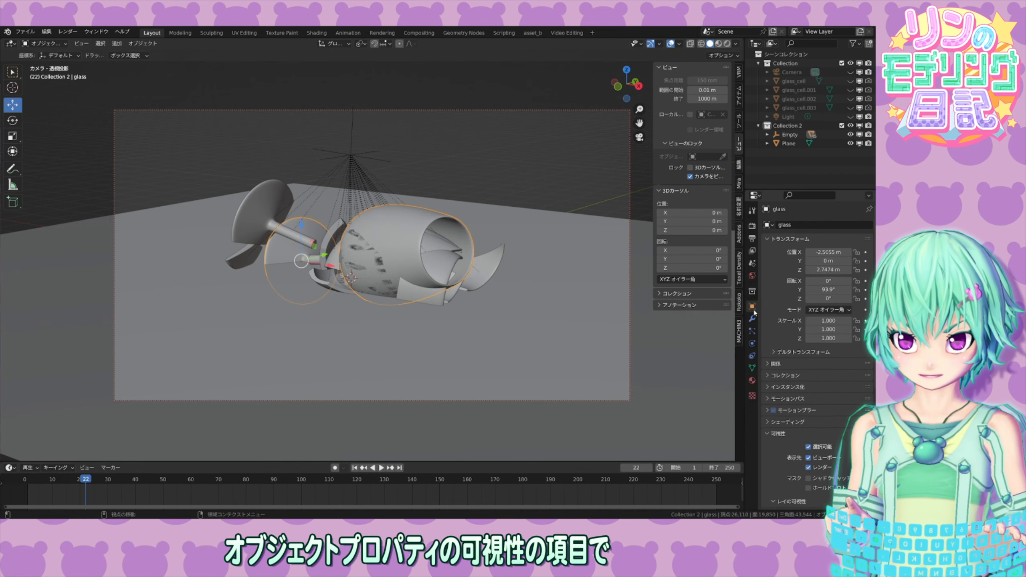
pyautogui.scroll(-5, 794, 364)
pyautogui.click(810, 390)
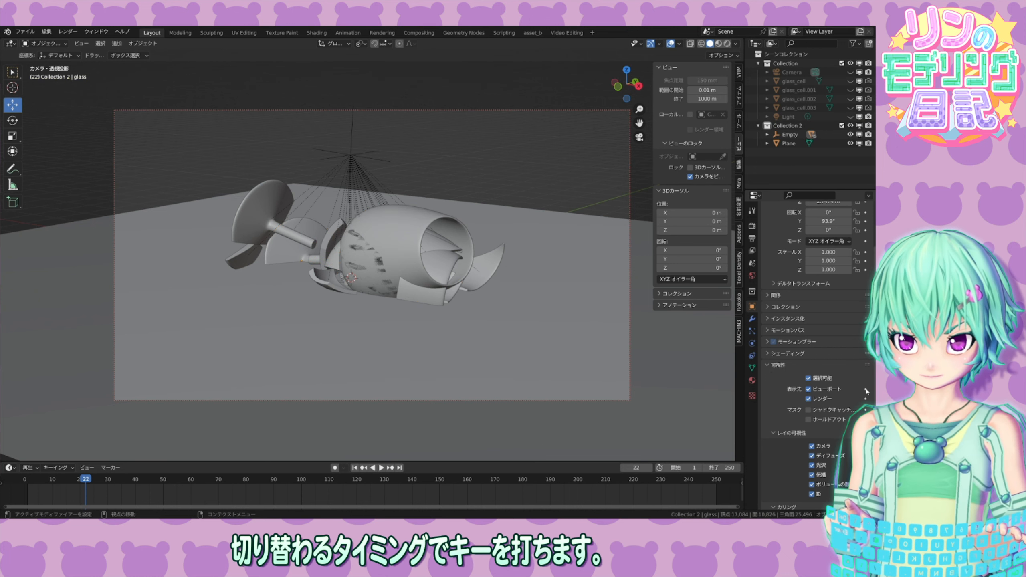
pyautogui.moveTo(82, 481); pyautogui.dragTo(73, 483)
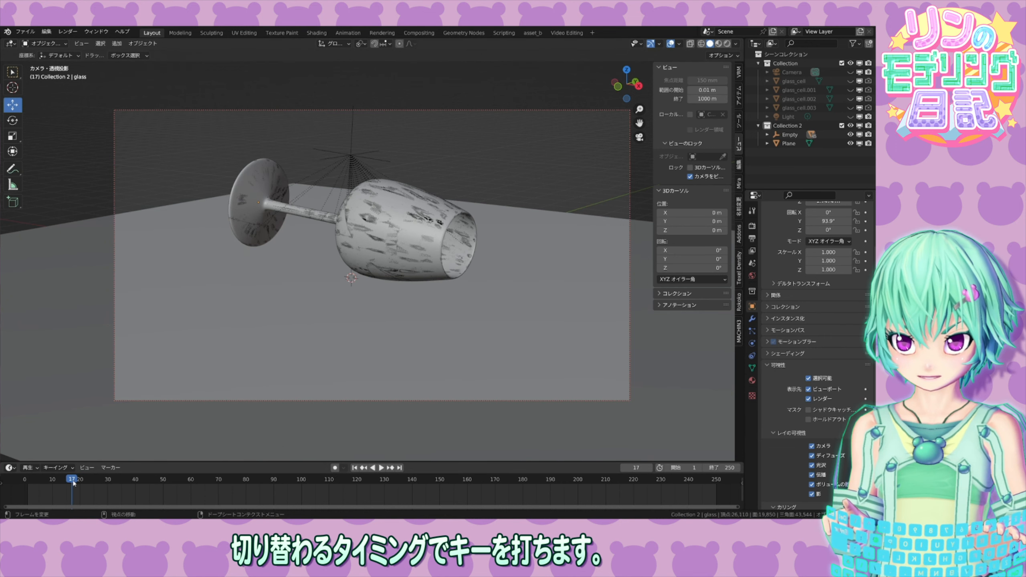
pyautogui.press('Right')
pyautogui.click(809, 389)
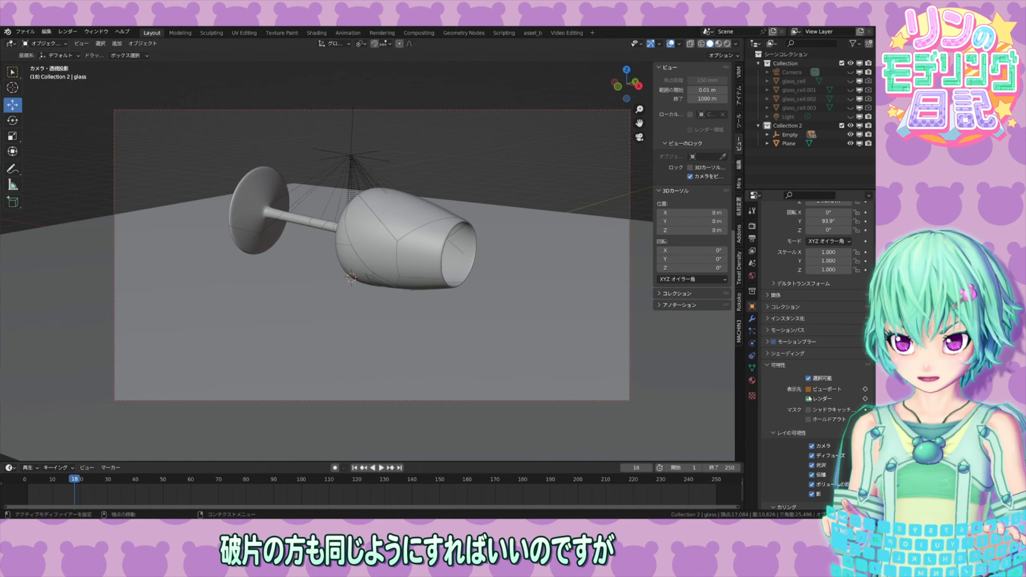
pyautogui.moveTo(70, 482)
pyautogui.mouseDown()
pyautogui.moveTo(60, 483)
pyautogui.moveTo(119, 494)
pyautogui.moveTo(69, 498)
pyautogui.mouseUp()
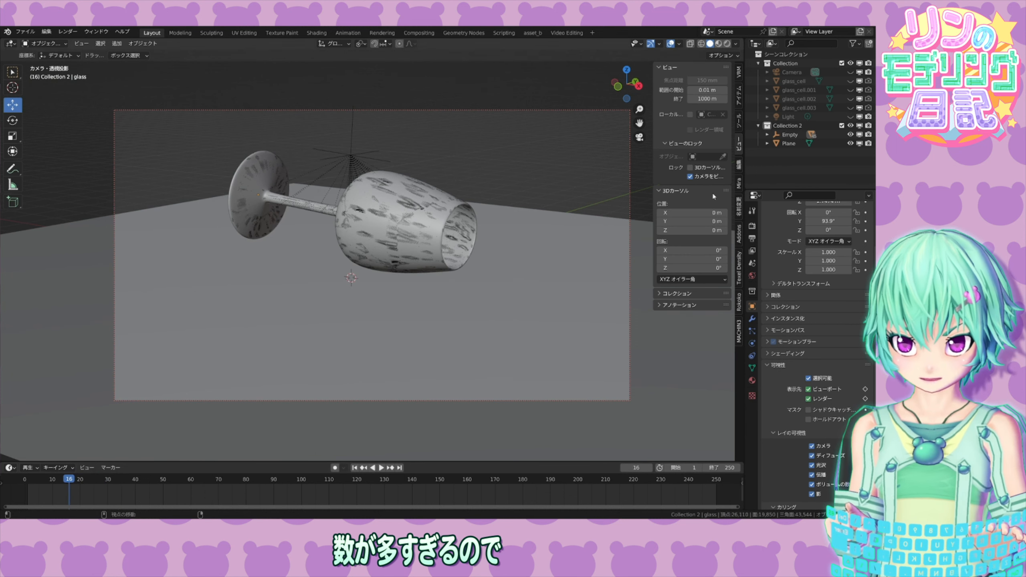
# - Examine the shards under the Empty and the visibility options of Collection 2 for a way to keyframe them together
pyautogui.click(768, 135)
pyautogui.click(803, 144)
pyautogui.click(806, 179)
pyautogui.scroll(-12, 810, 156)
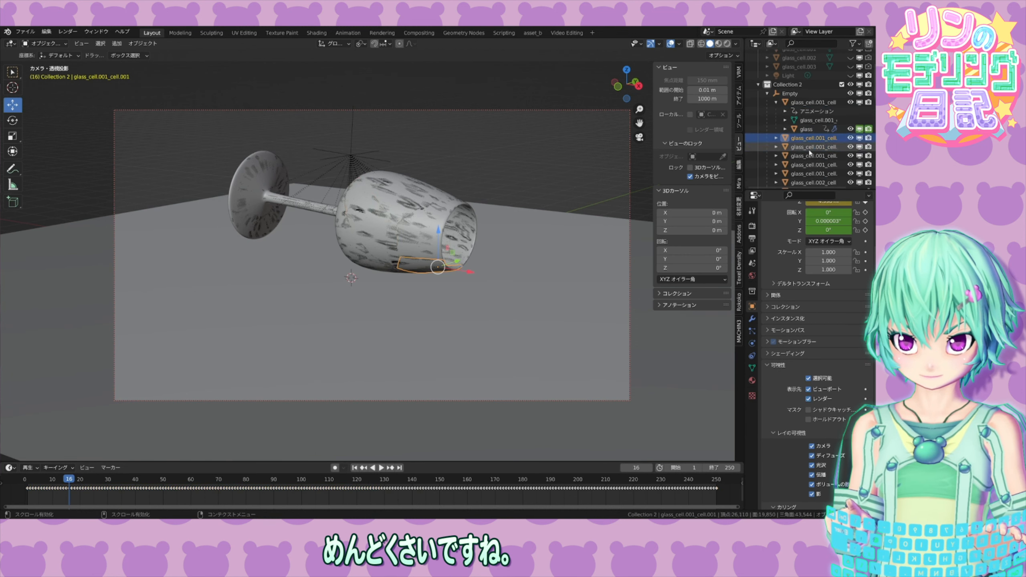
pyautogui.scroll(12, 805, 161)
pyautogui.click(791, 121)
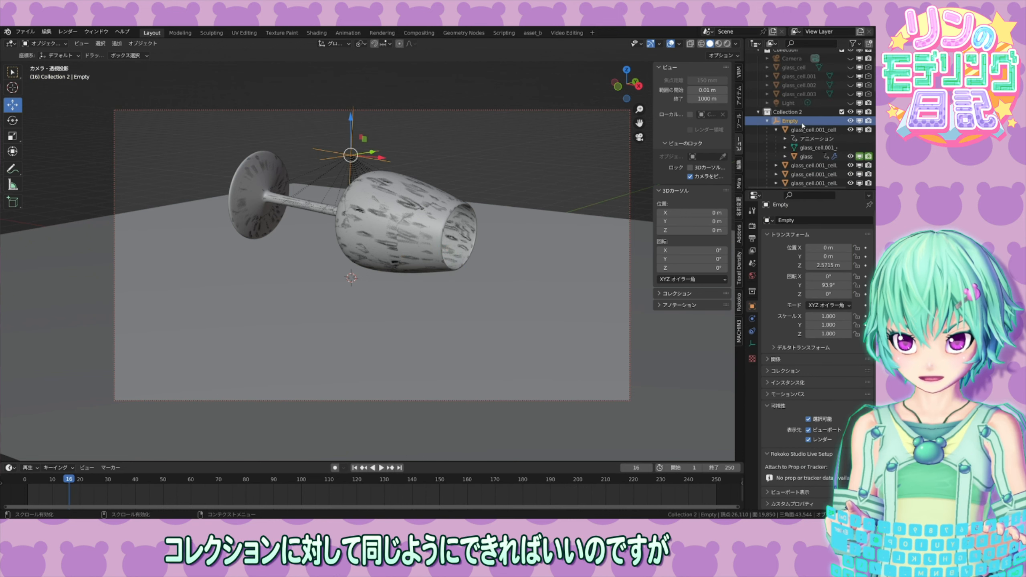
pyautogui.click(808, 113)
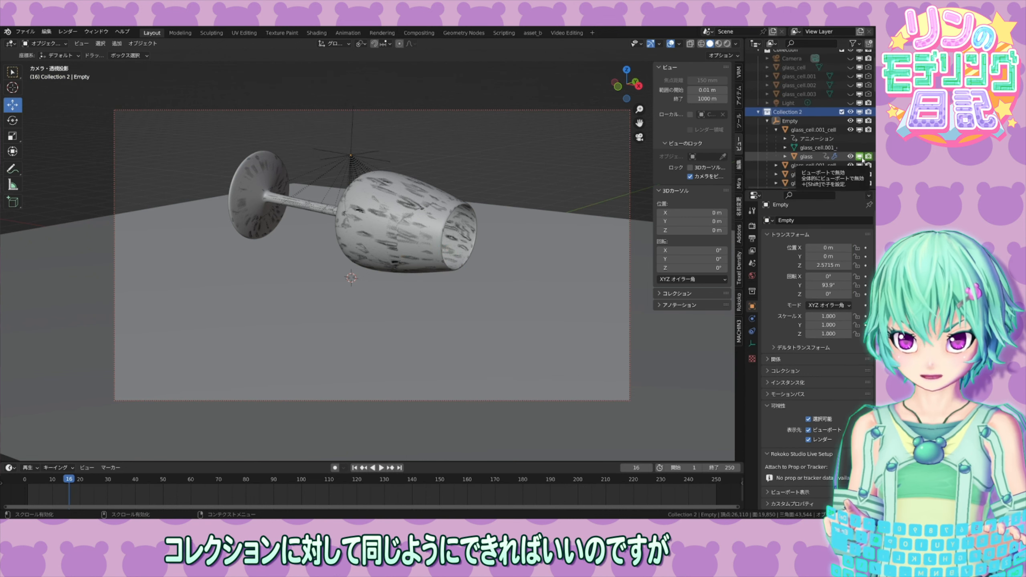
pyautogui.rightClick(860, 157)
pyautogui.rightClick(859, 165)
pyautogui.rightClick(860, 112)
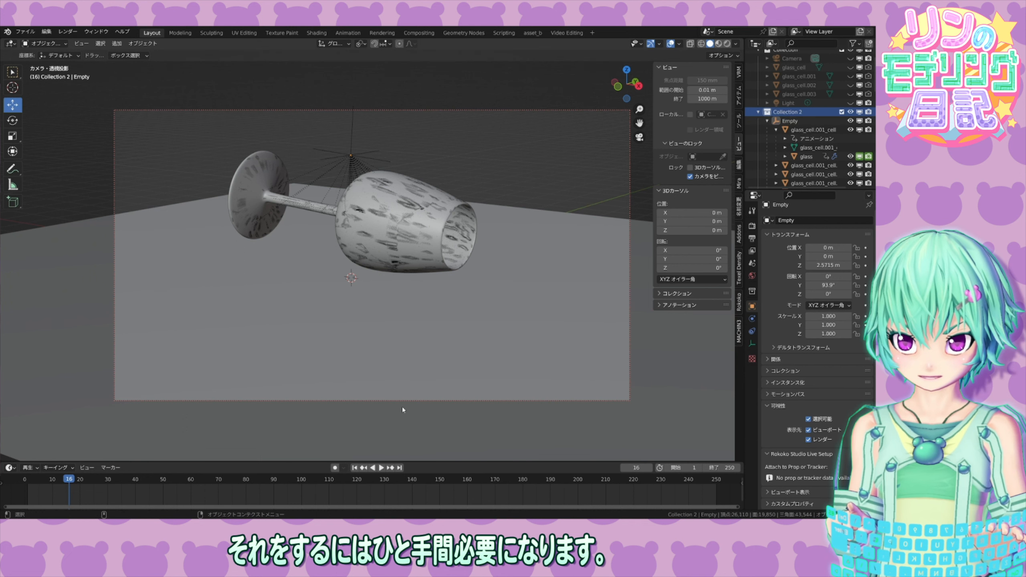
# - Move the unbroken glass object into a new collection, Collection 3, and collapse the Empty's hierarchy
pyautogui.click(805, 157)
pyautogui.press('Right')
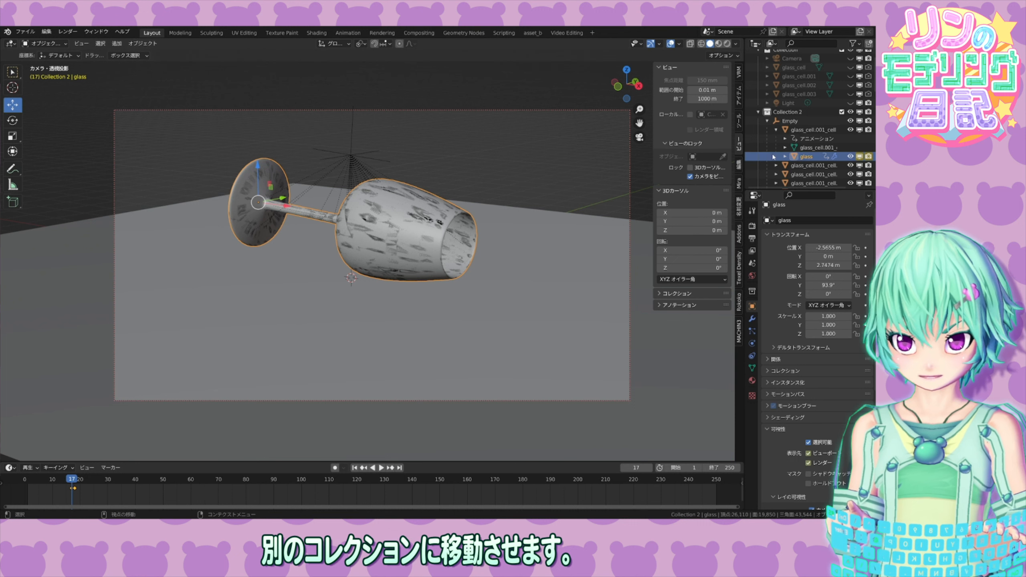
pyautogui.press('m')
pyautogui.click(794, 128)
pyautogui.click(794, 155)
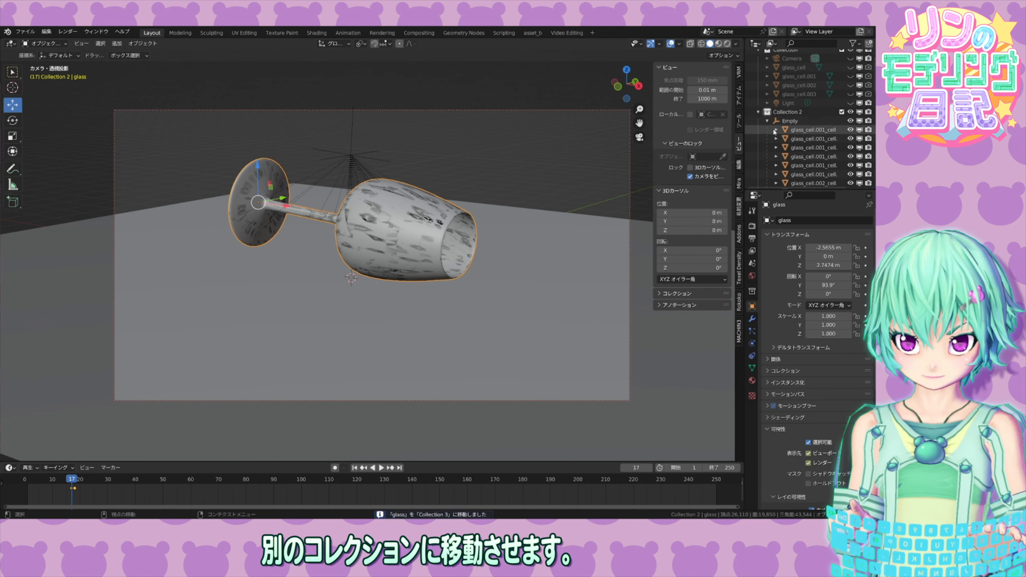
pyautogui.click(768, 121)
pyautogui.click(784, 154)
pyautogui.click(758, 152)
# - Create a scene instance of Collection 2 and exclude the original collection from the view layer
pyautogui.click(788, 126)
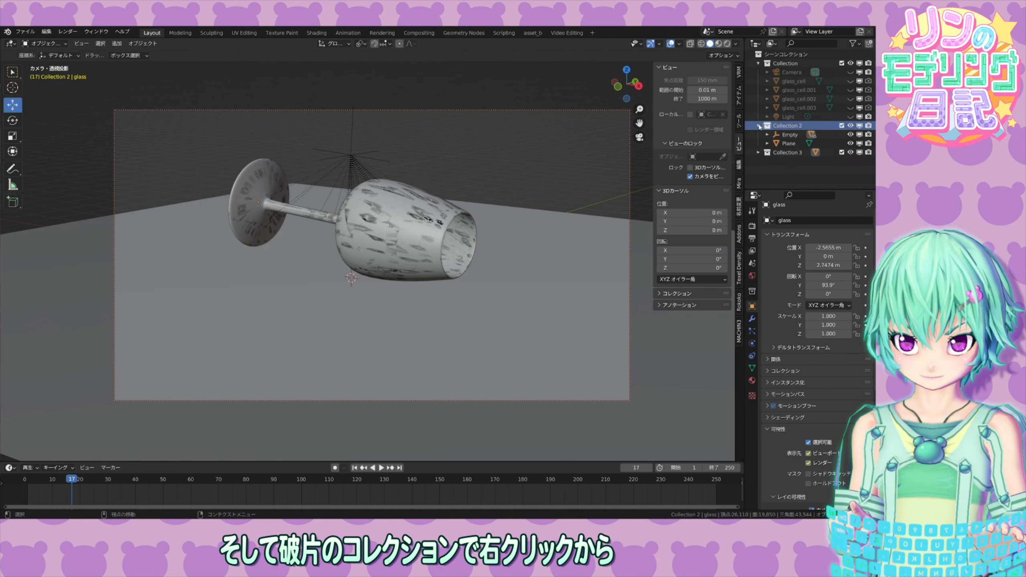
pyautogui.click(758, 126)
pyautogui.rightClick(786, 126)
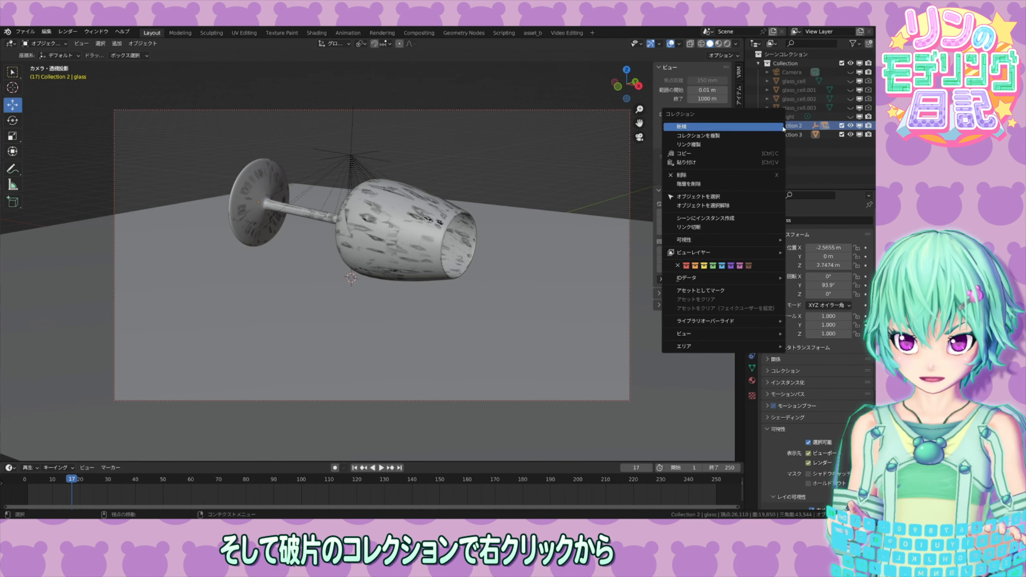
pyautogui.click(720, 225)
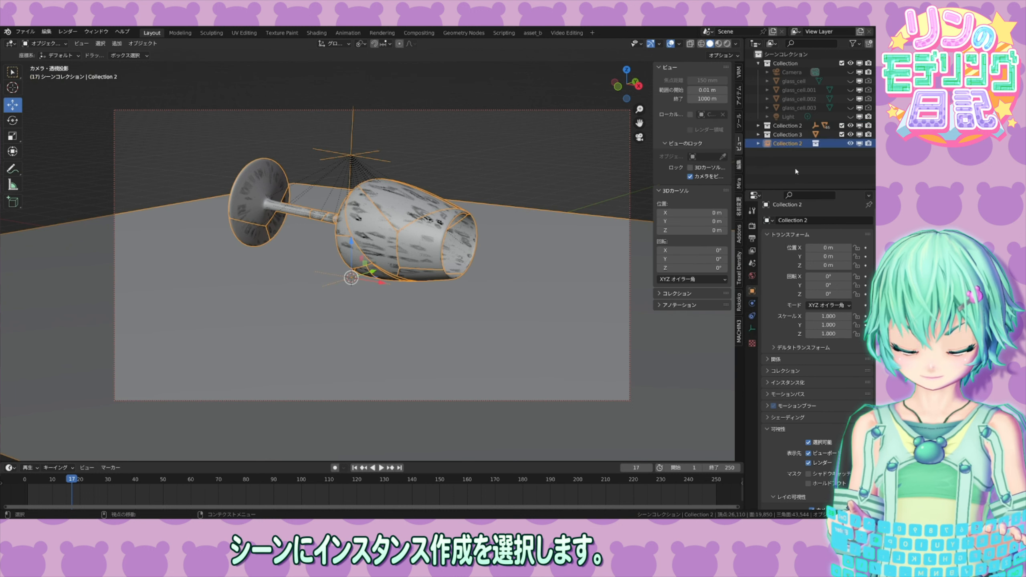
pyautogui.click(841, 125)
# - Keyframe the Collection 2 instance's viewport and render visibility on at frame 18 and off at frame 17, and play the switch
pyautogui.moveTo(71, 480); pyautogui.dragTo(72, 480)
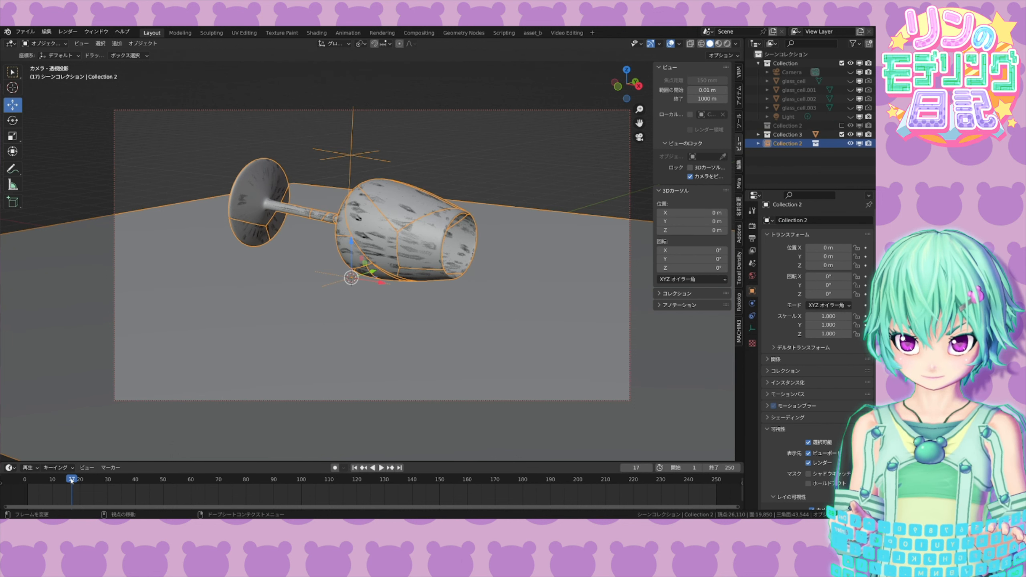
pyautogui.press('space')
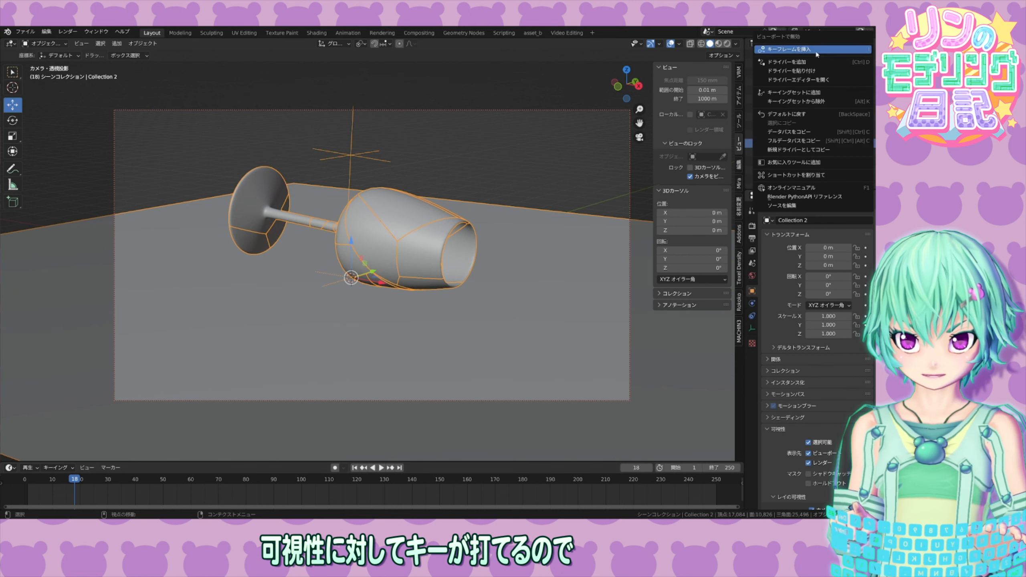
pyautogui.press('i')
pyautogui.press('i')
pyautogui.press('Left')
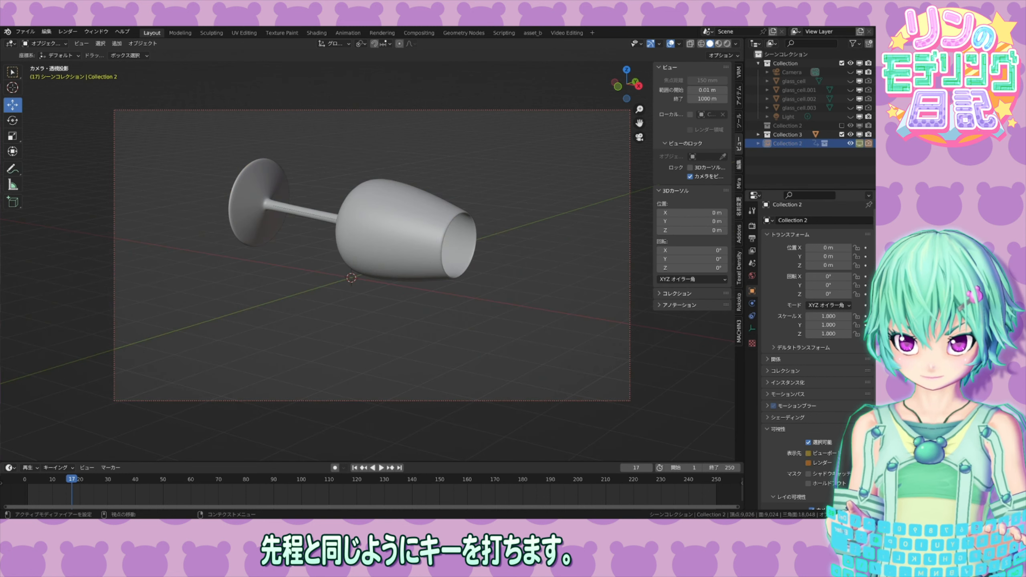
pyautogui.press('space')
pyautogui.press('space')
pyautogui.moveTo(107, 485); pyautogui.dragTo(77, 486)
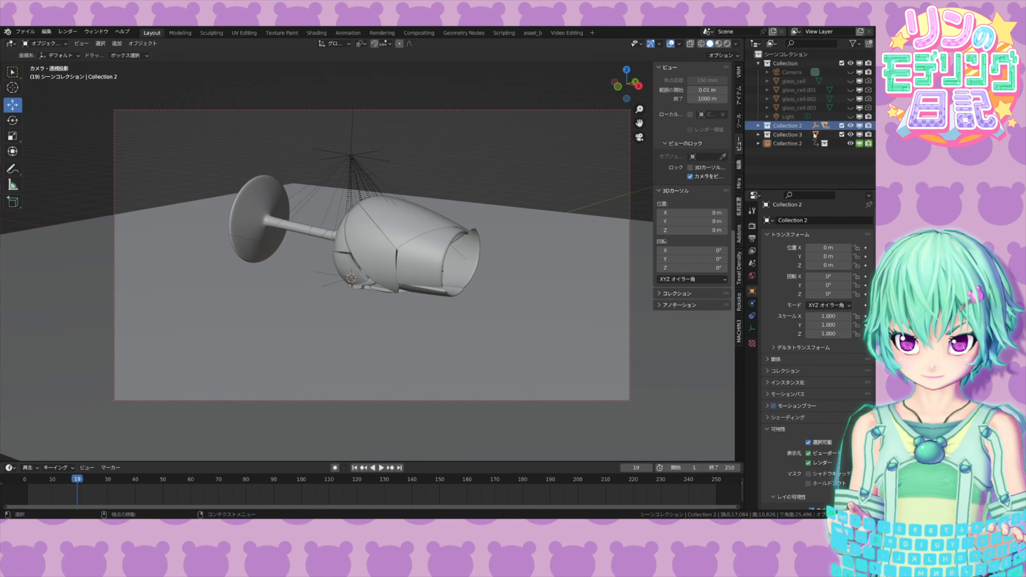
# - Re-include Collection 2 in the view layer and move the floor plane from it into Collection
pyautogui.click(769, 142)
pyautogui.press('m')
pyautogui.click(785, 155)
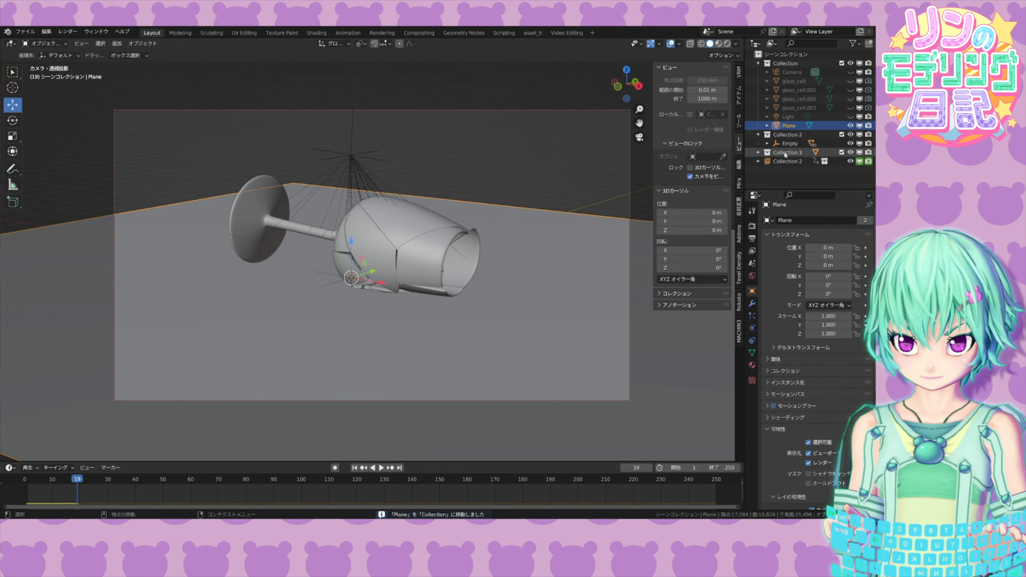